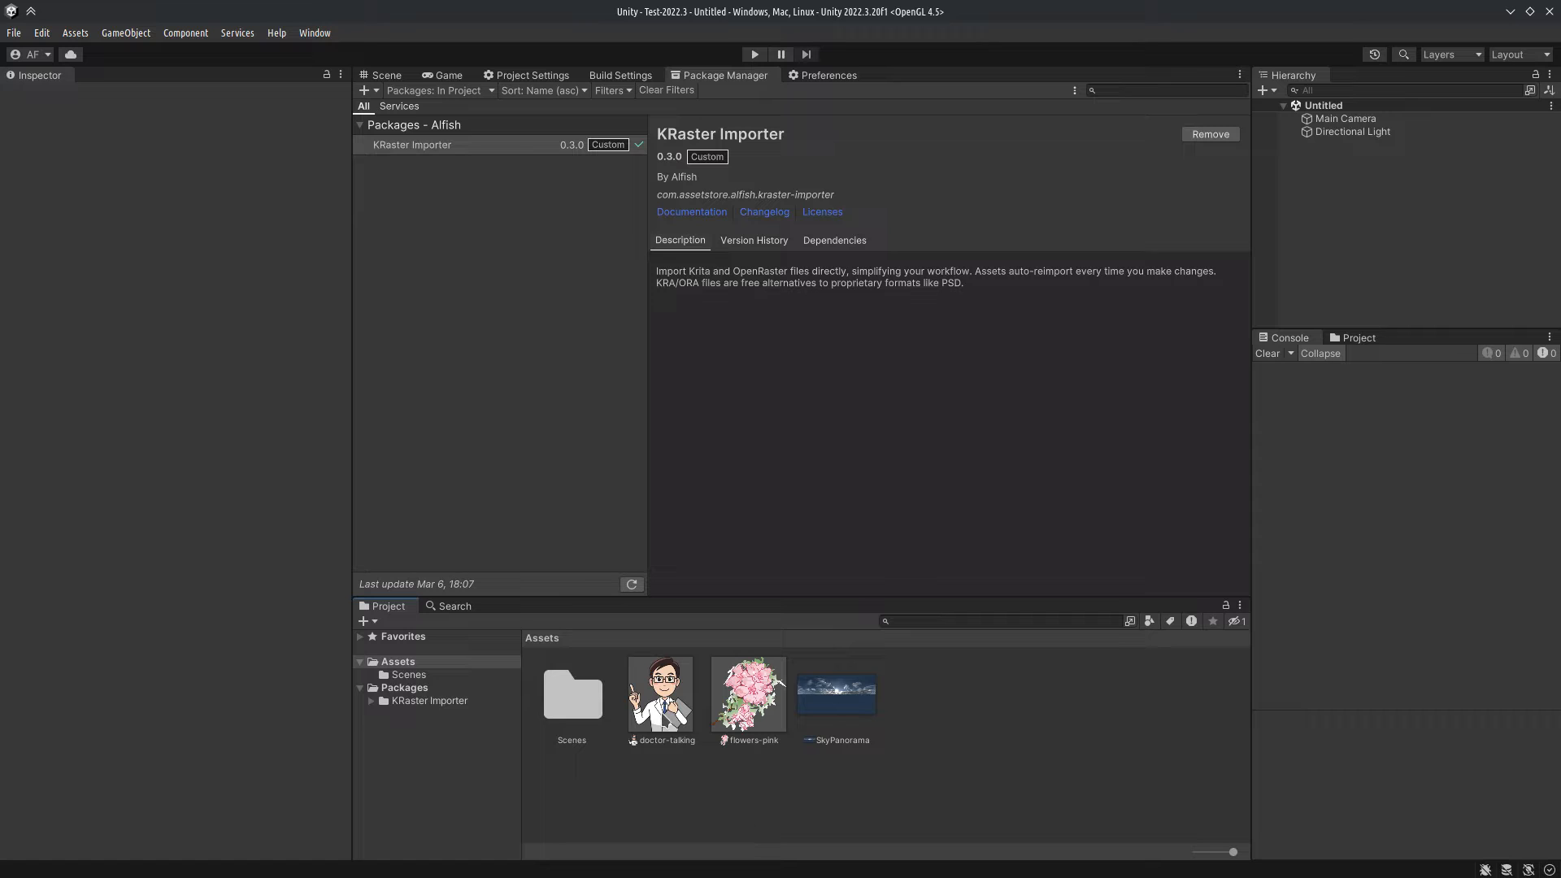
pyautogui.press('Right')
pyautogui.press('Right')
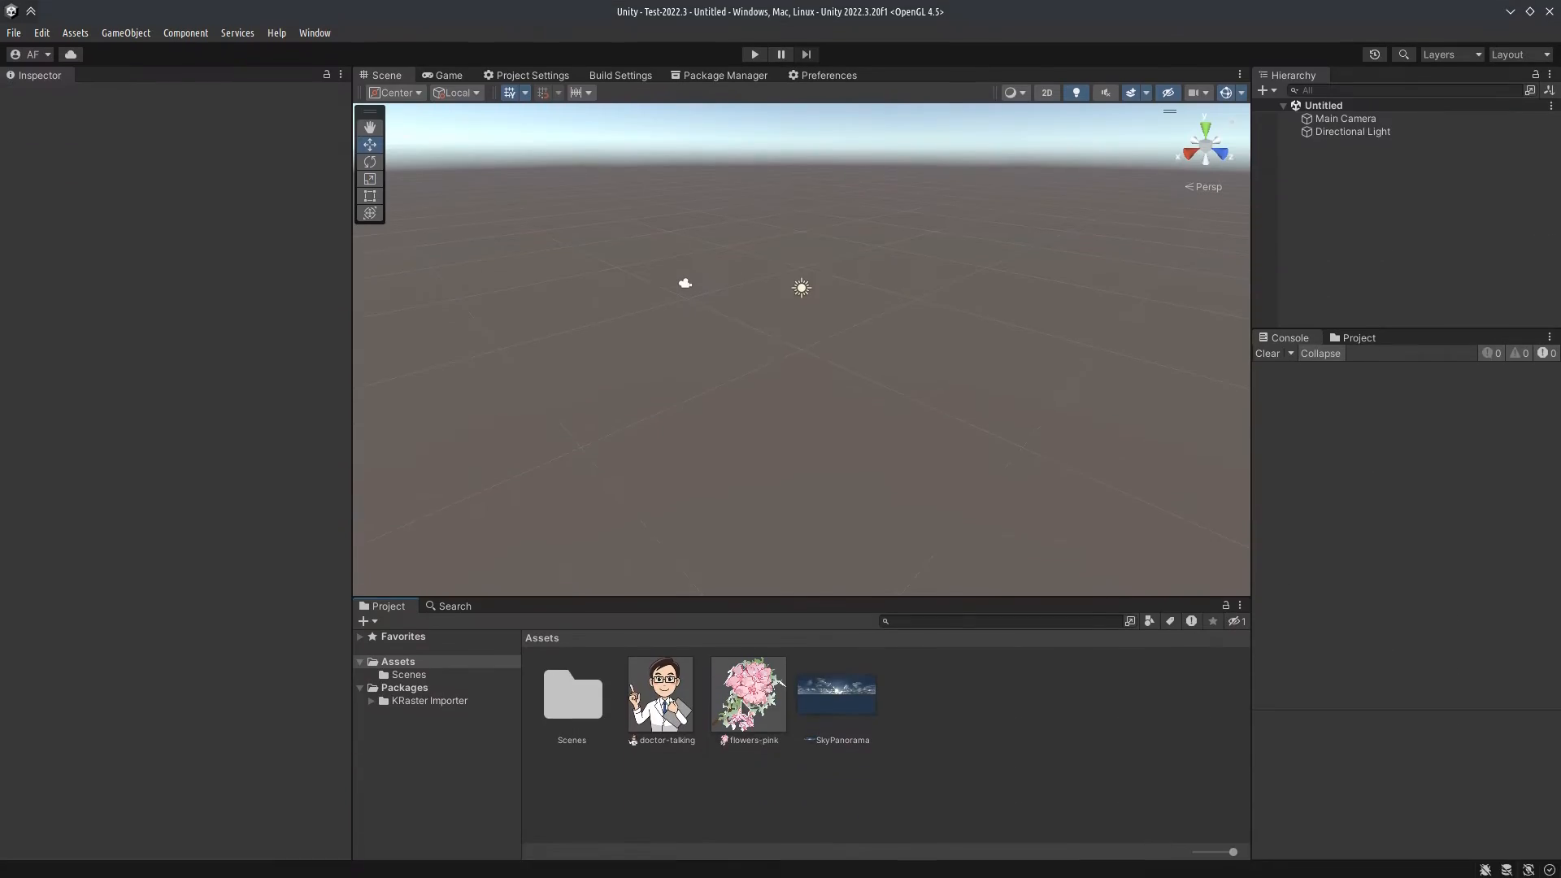
# Step: Set flowers-pink to import as Texture 2D with compression None and sprite mode Sprite, and apply the import settings
pyautogui.click(748, 696)
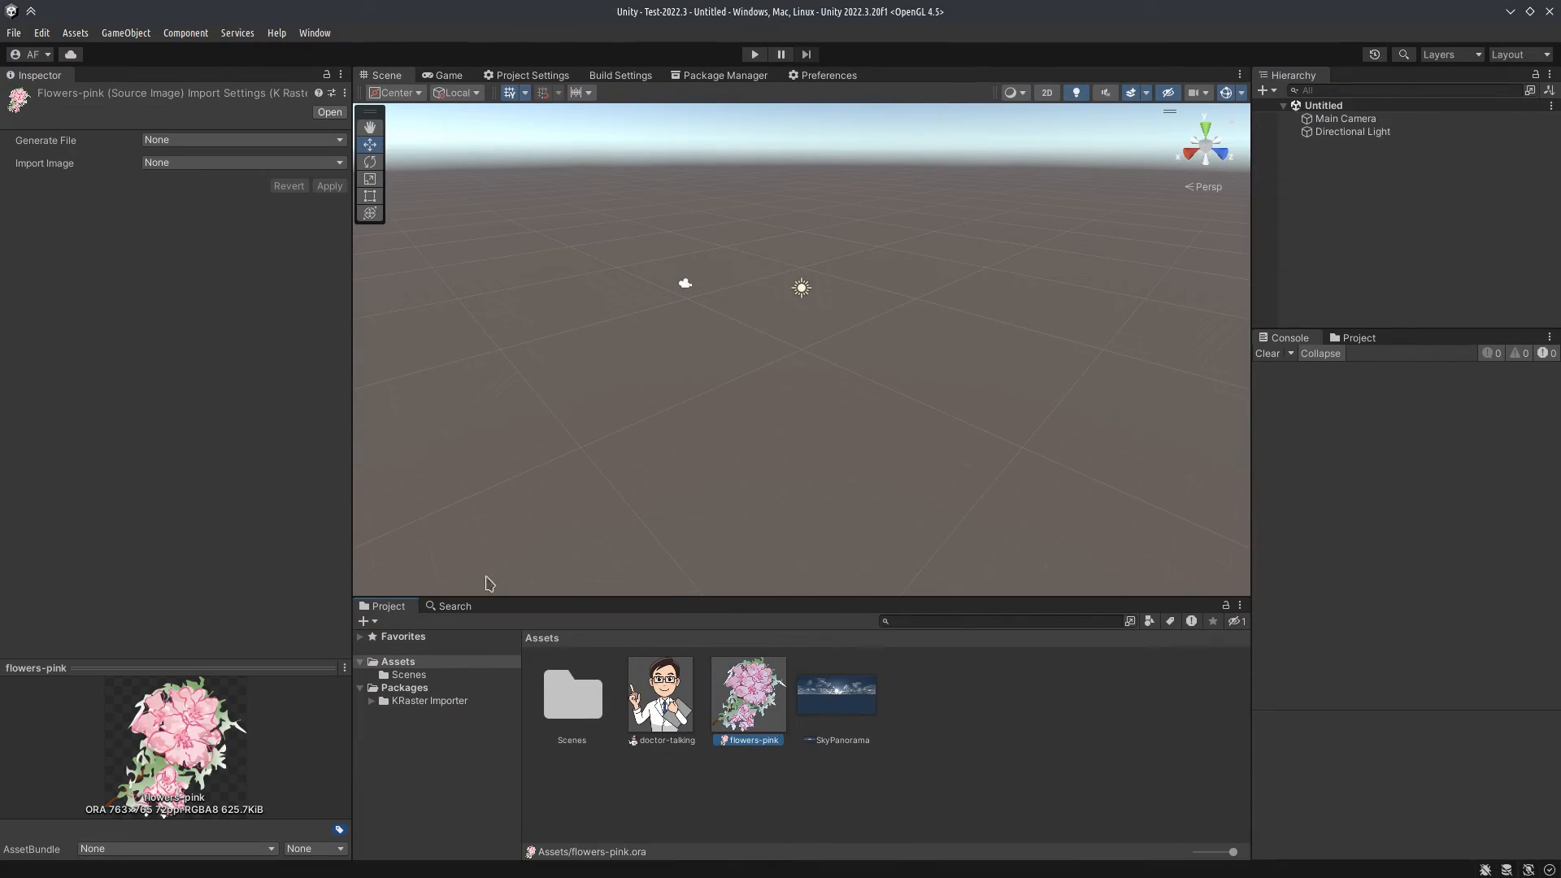
pyautogui.click(193, 162)
pyautogui.click(200, 206)
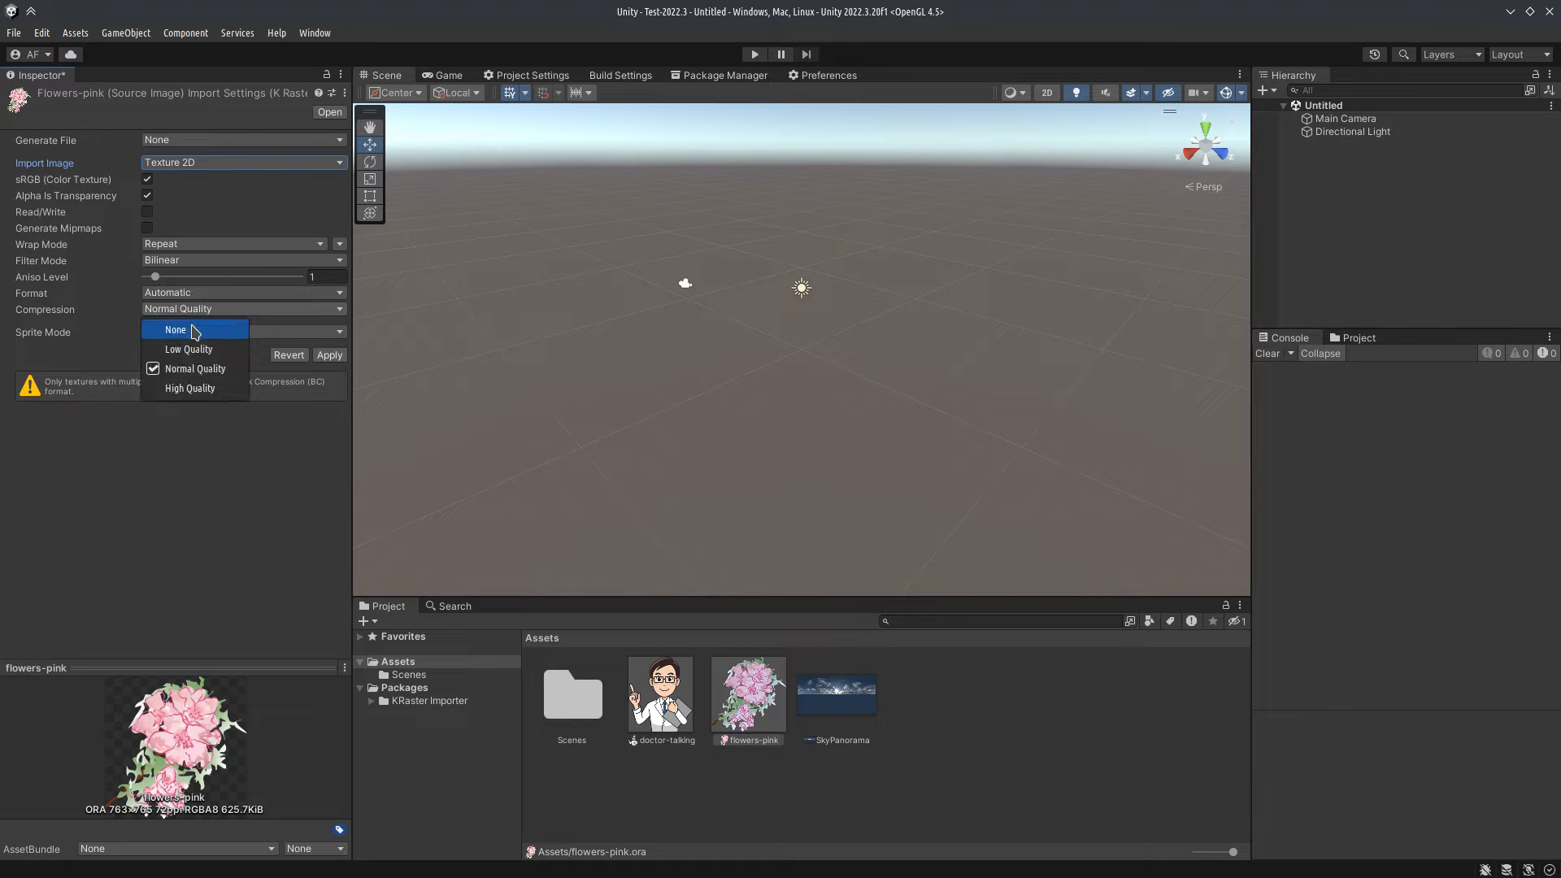
pyautogui.click(189, 324)
pyautogui.click(202, 333)
pyautogui.click(200, 371)
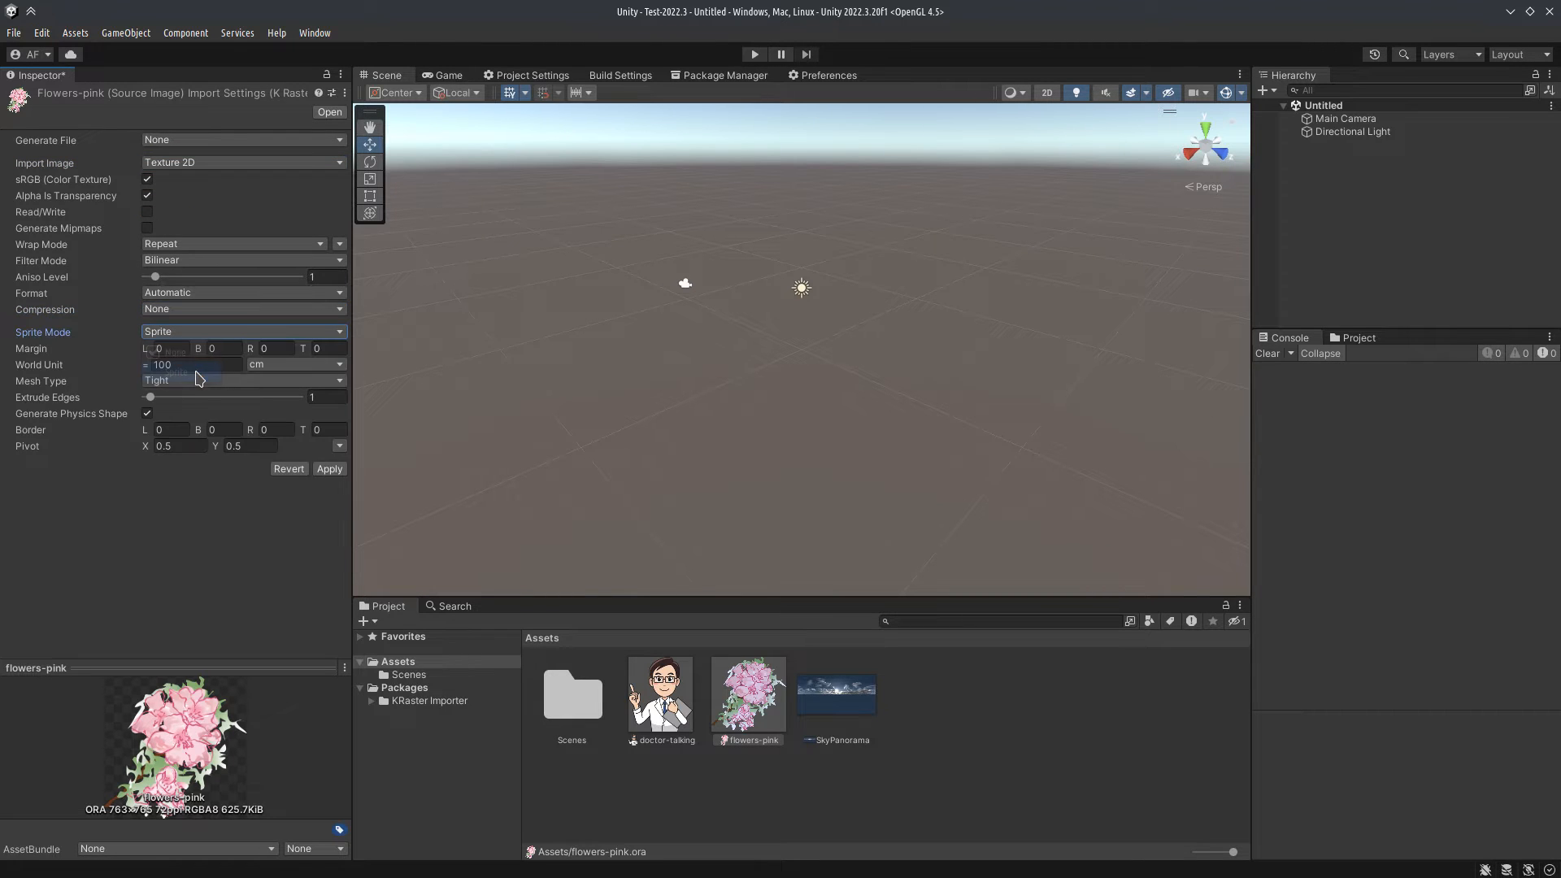
pyautogui.click(327, 470)
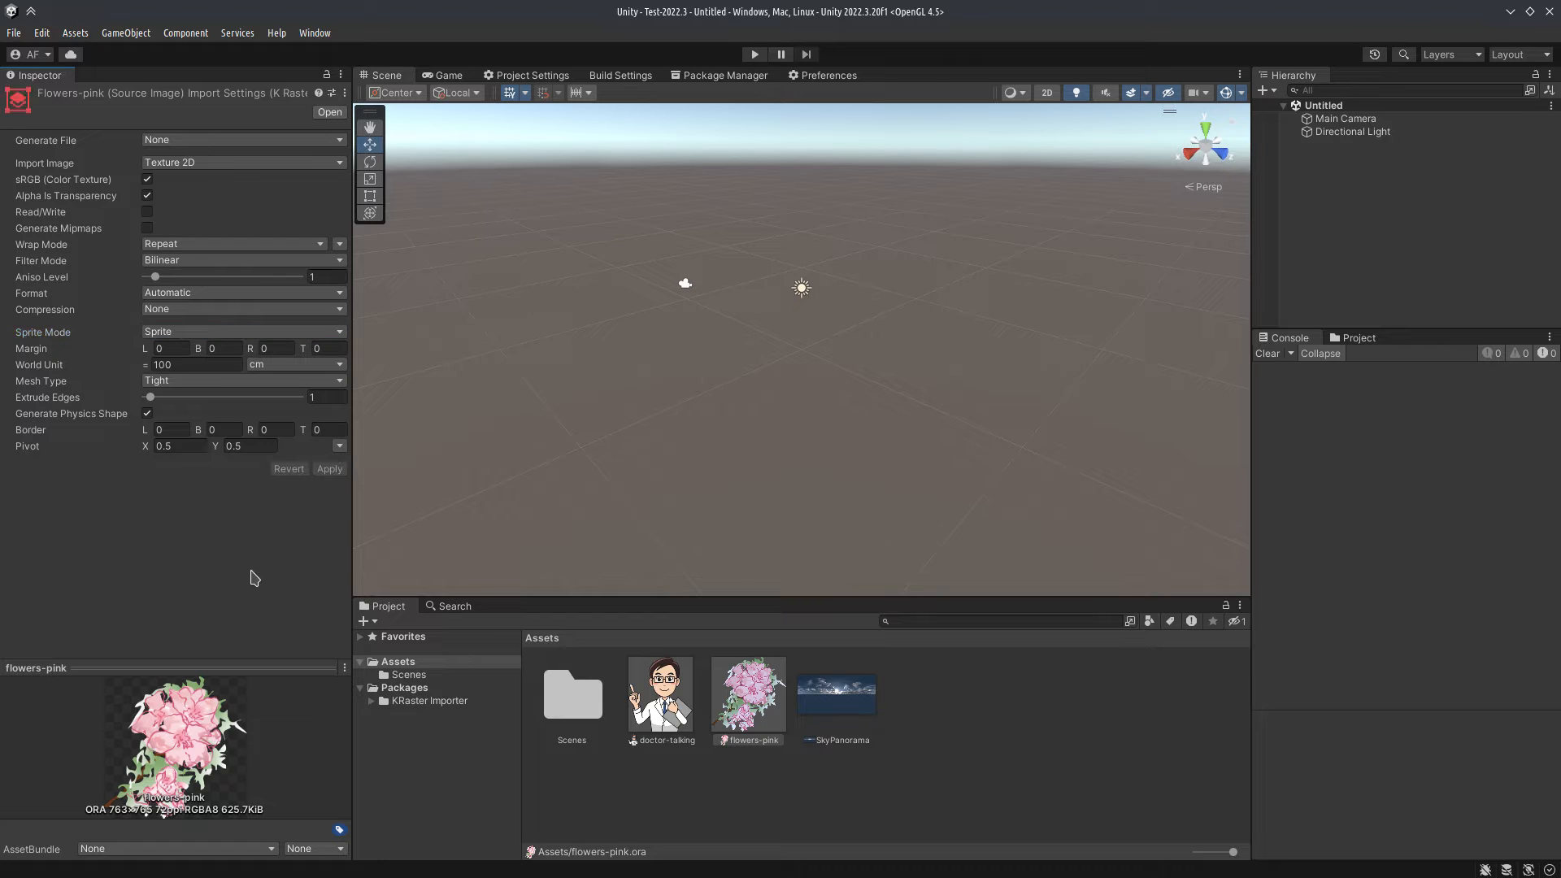
# Step: Expand flowers-pink in the Assets folder and inspect its generated texture and sprite
pyautogui.click(787, 693)
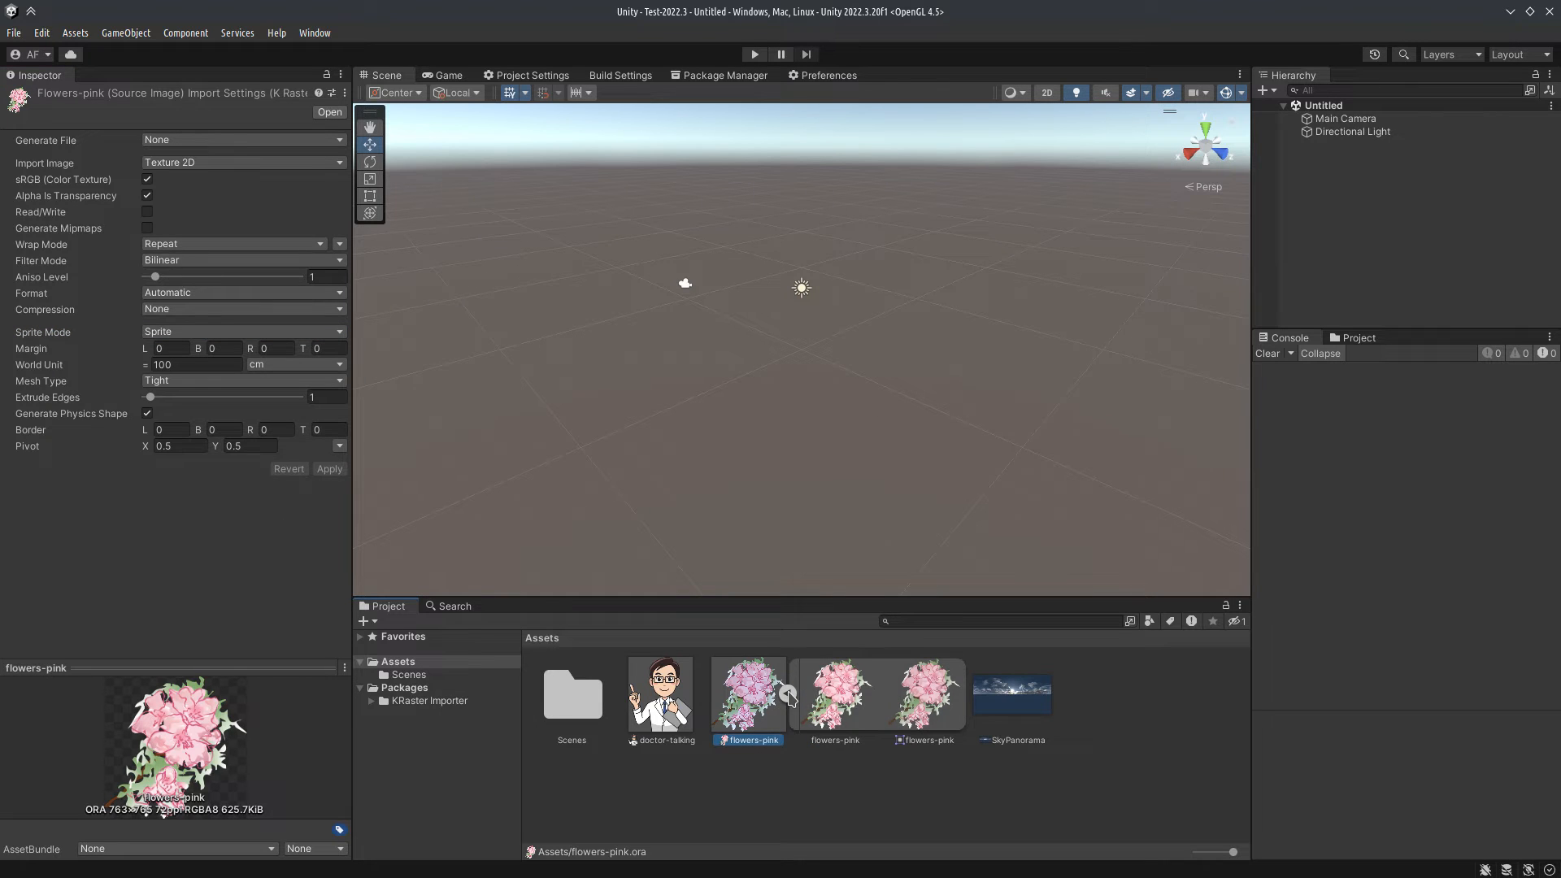
pyautogui.click(863, 712)
pyautogui.press('Right')
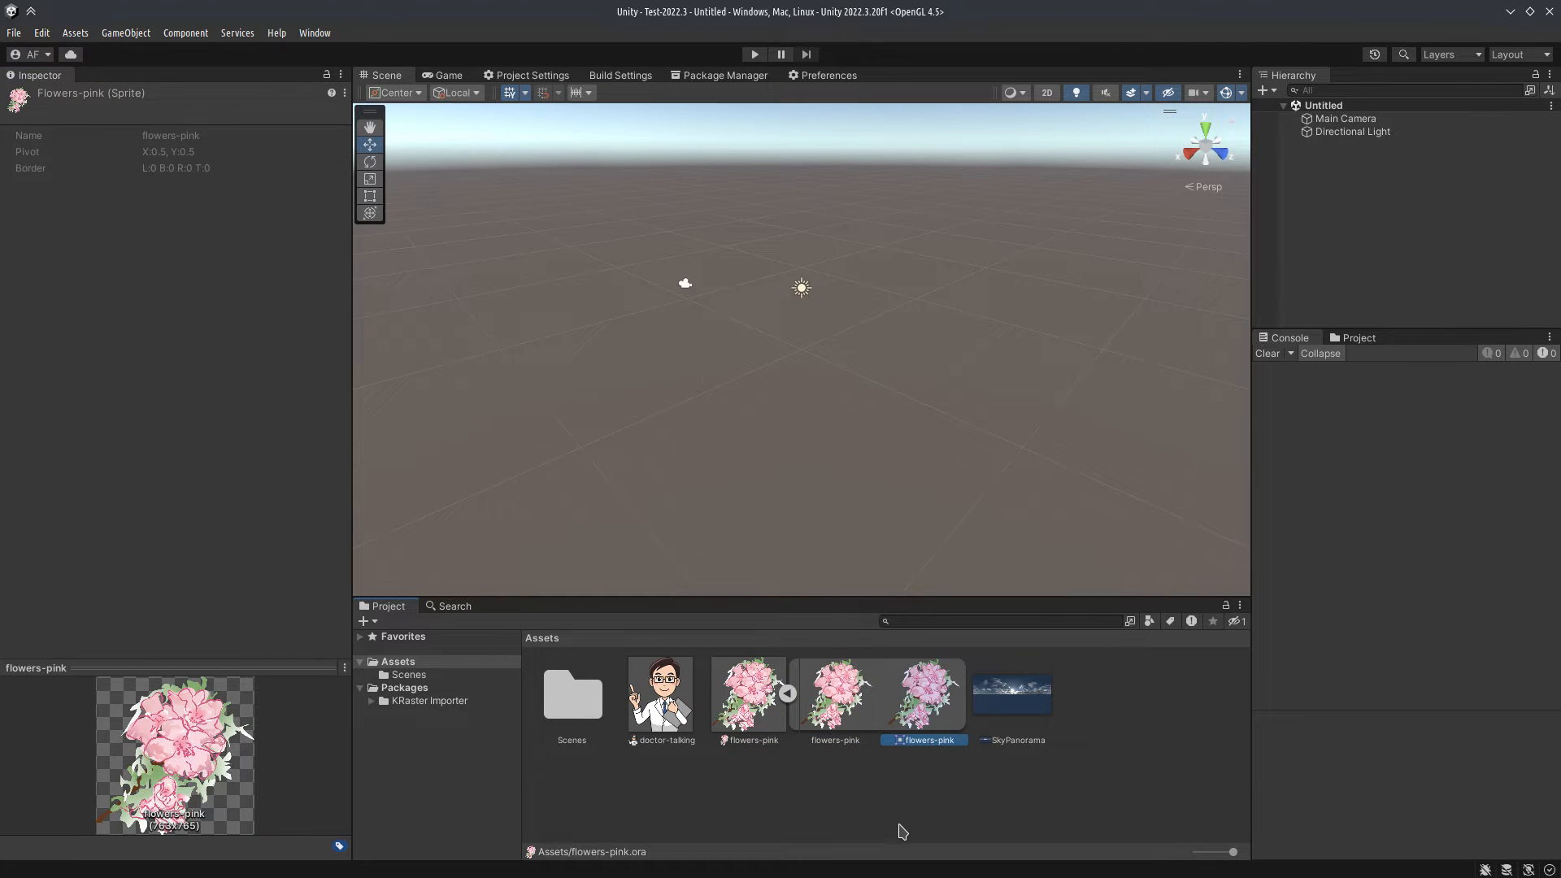
pyautogui.click(1044, 840)
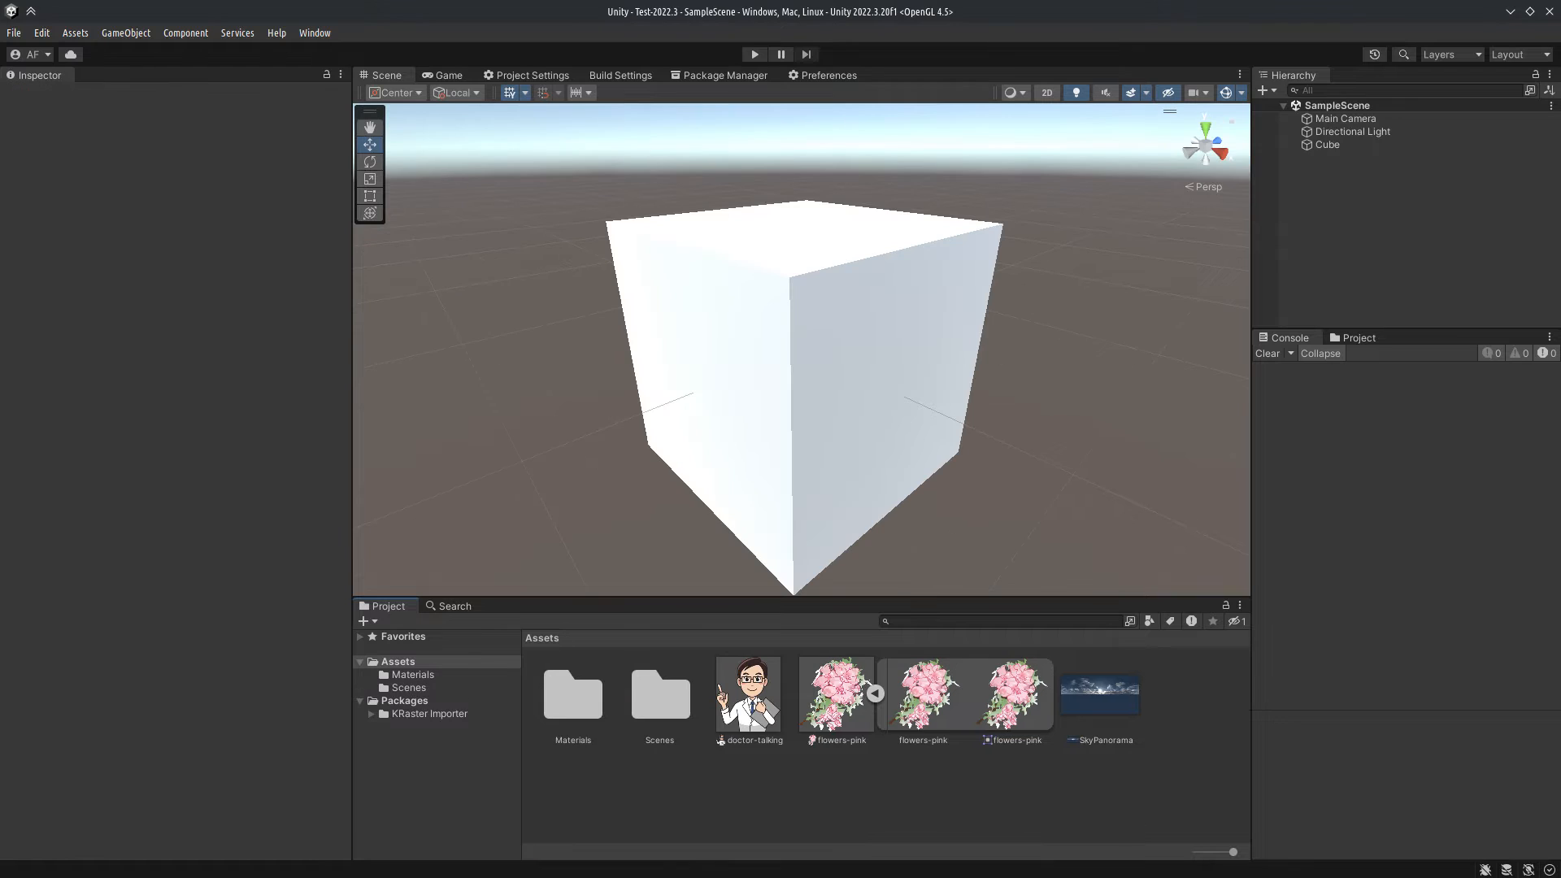
# Step: Apply the flowers-pink texture to the cube and place the flowers-pink sprite in the scene
pyautogui.moveTo(1021, 718); pyautogui.dragTo(642, 416)
pyautogui.moveTo(939, 724); pyautogui.dragTo(845, 432)
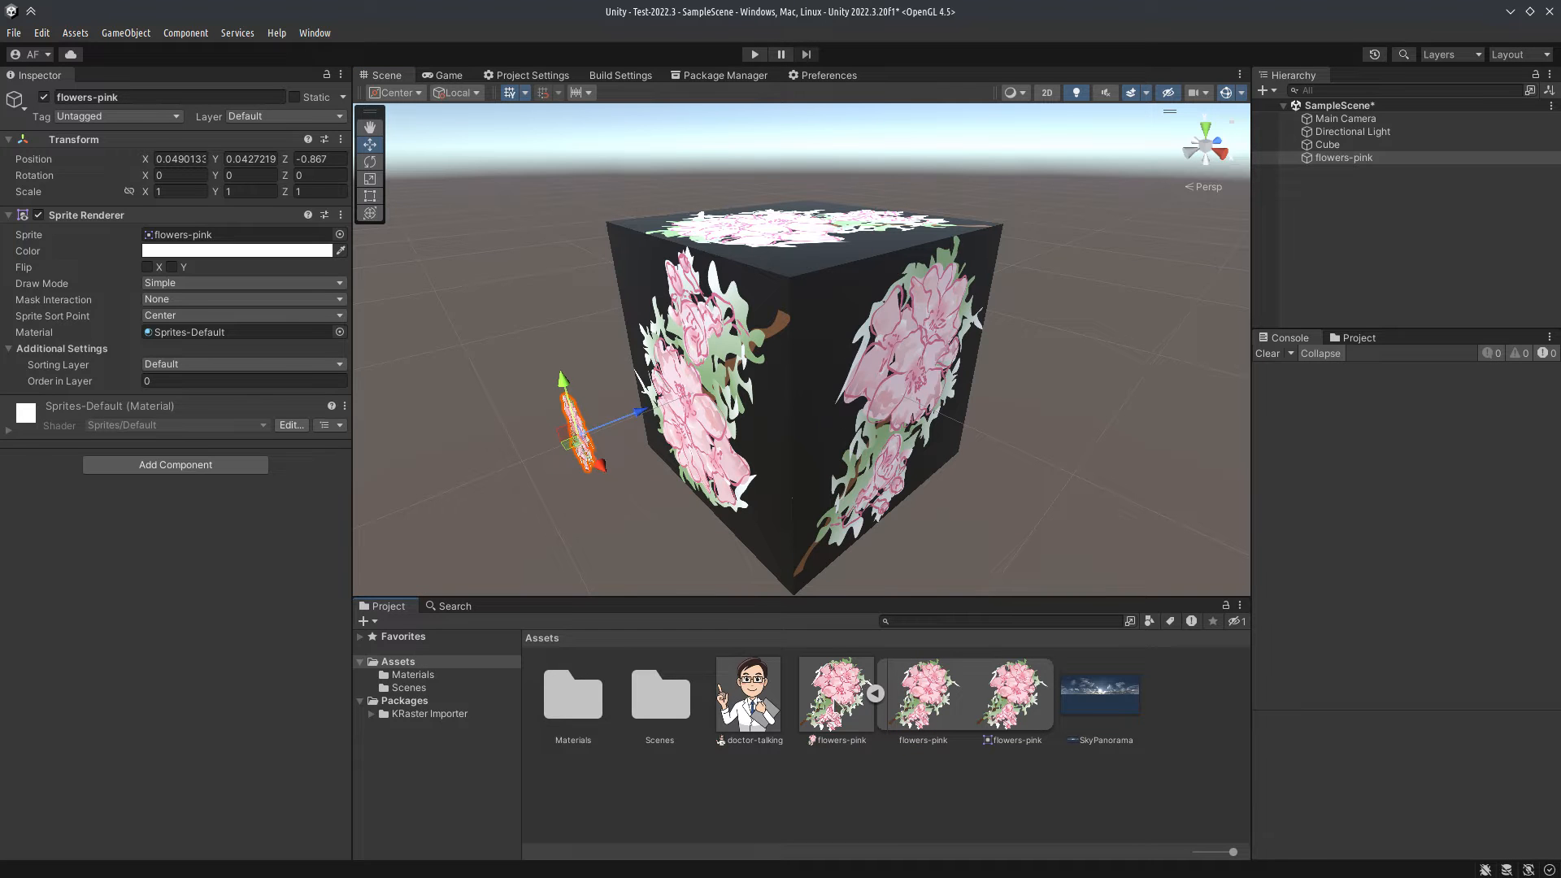
# Step: Choose a different texture format in the flowers-pink import settings and apply the change
pyautogui.click(838, 699)
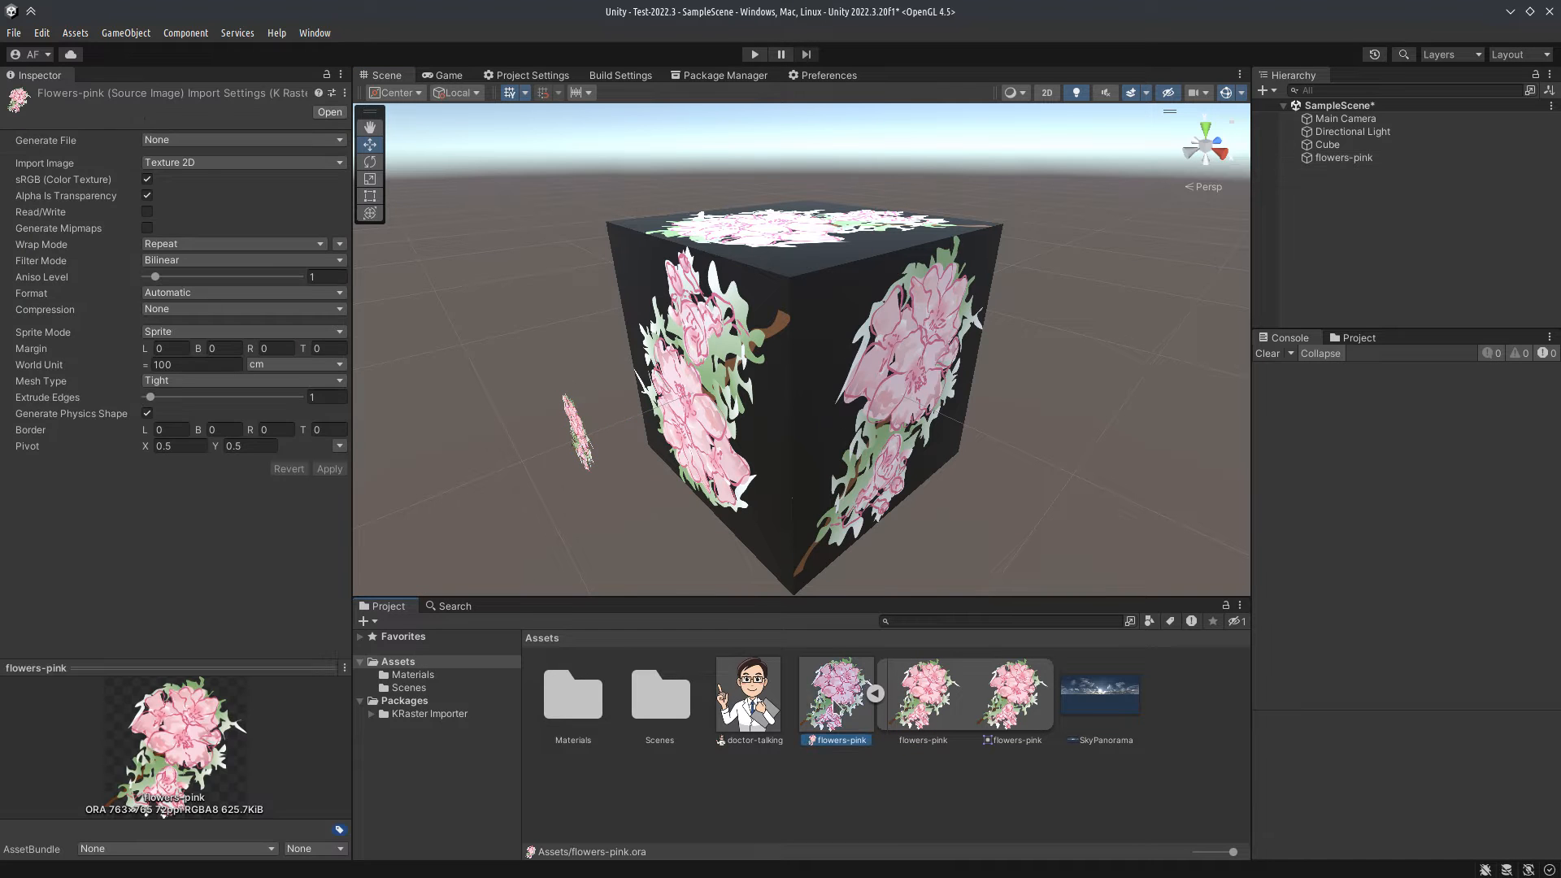
pyautogui.click(195, 294)
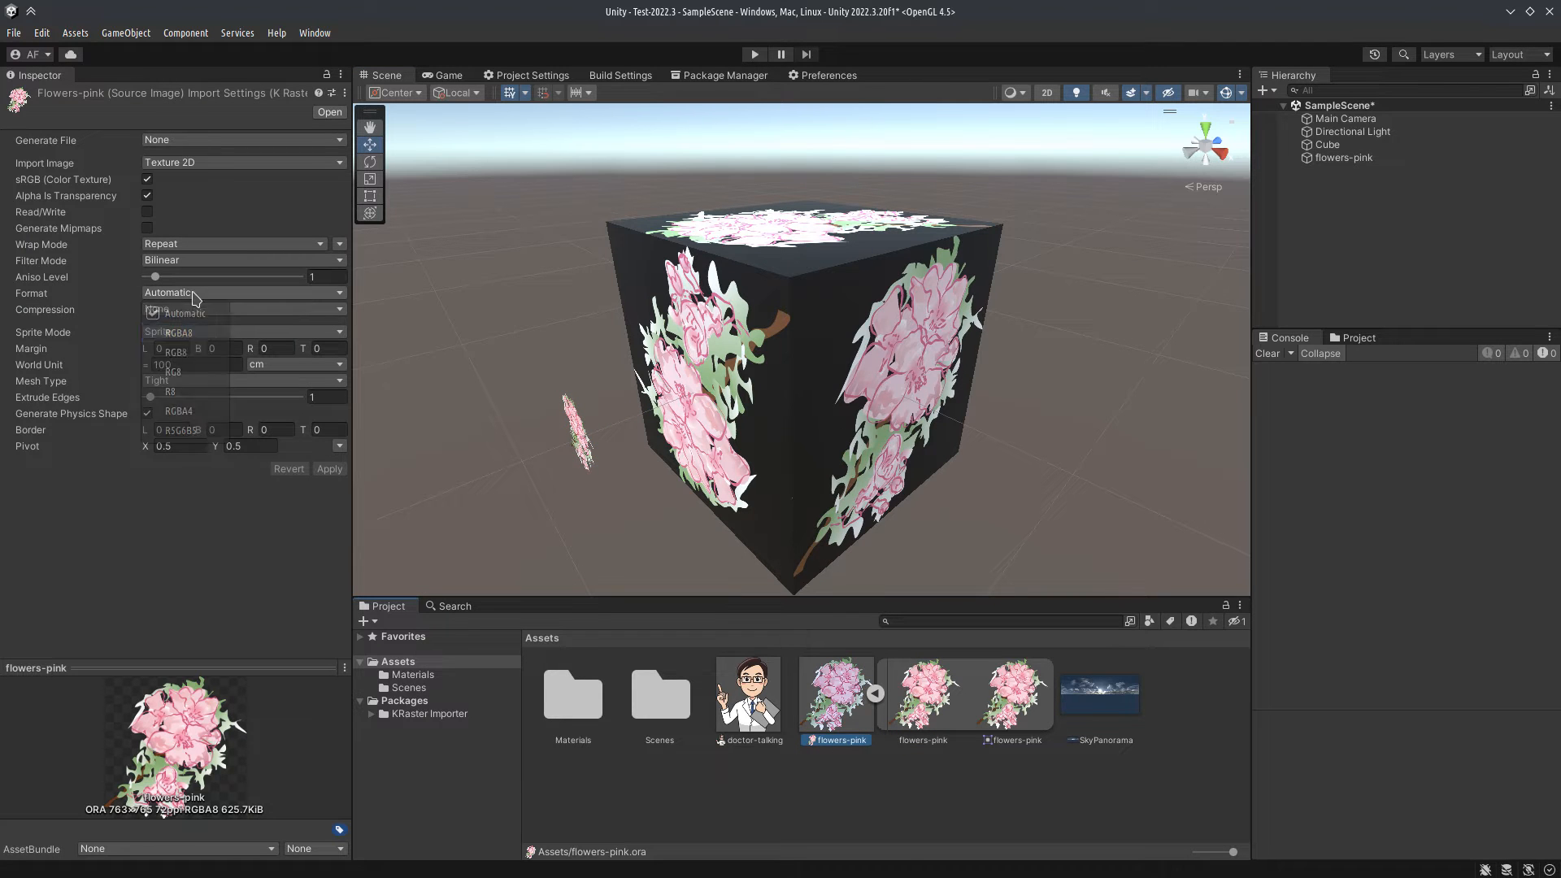
pyautogui.click(174, 402)
pyautogui.click(330, 470)
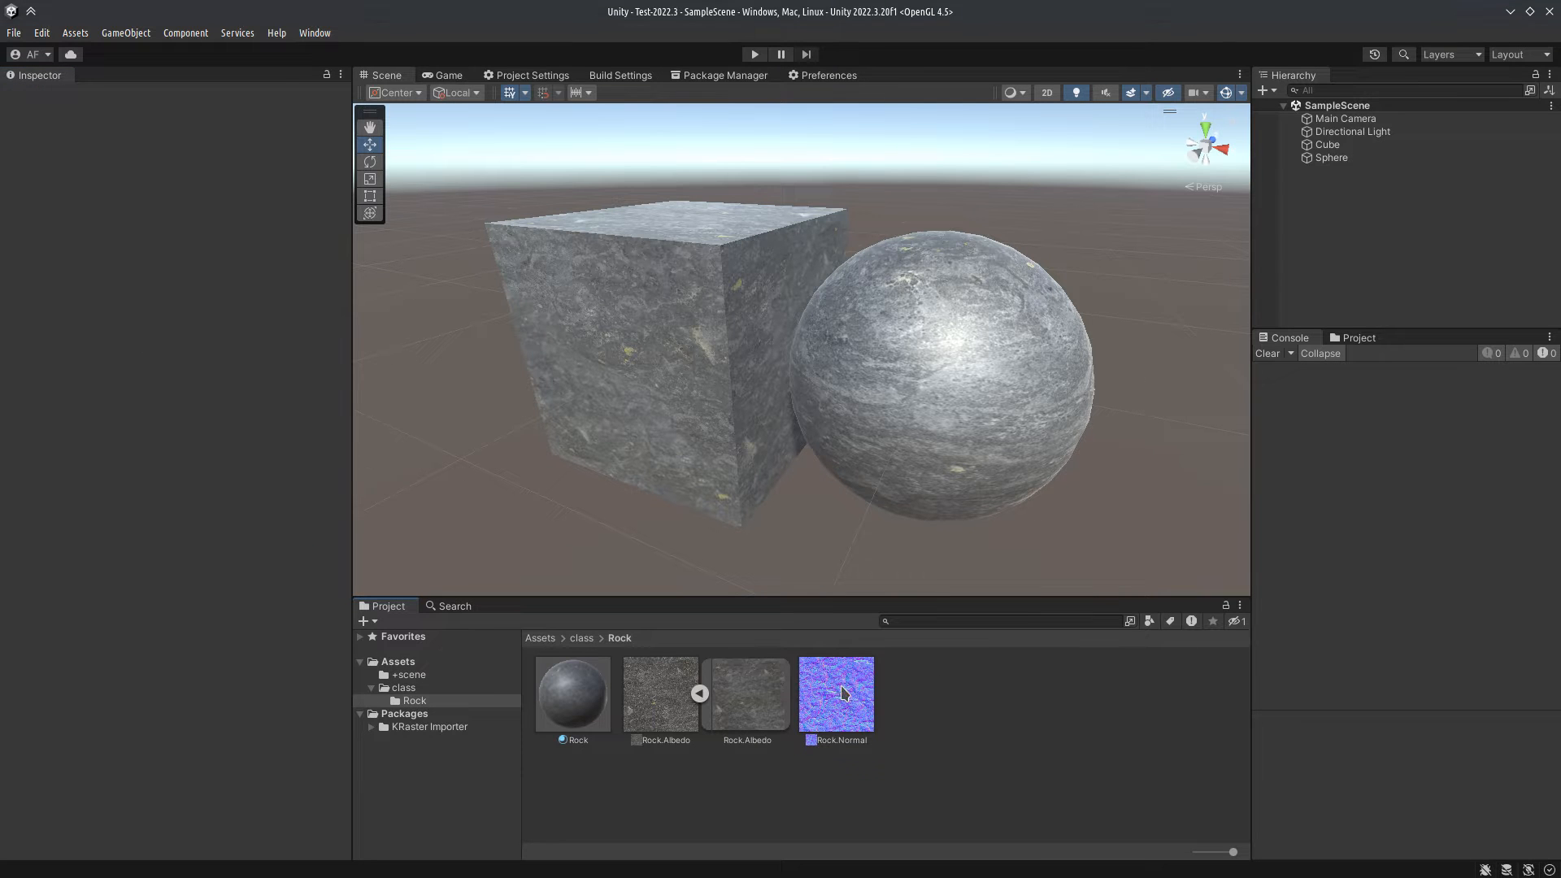
# Step: Set the Rock.Normal source image to generate an Image file and apply the import settings
pyautogui.click(821, 709)
pyautogui.click(174, 143)
pyautogui.click(166, 169)
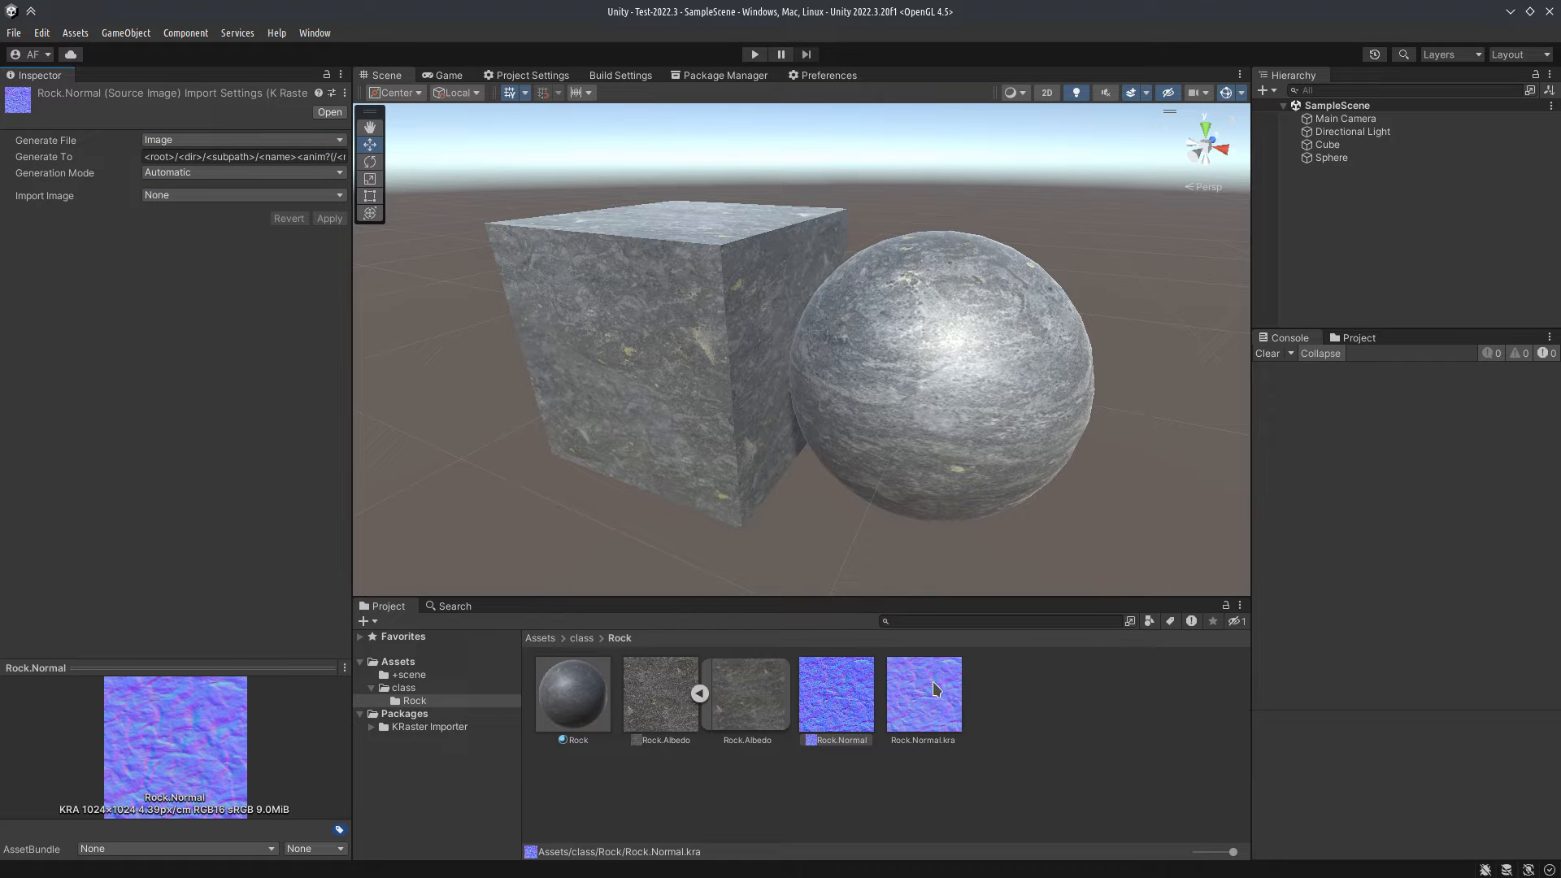
# Step: Set the texture type of the generated Rock.Normal.kra to Normal map and apply it
pyautogui.click(932, 693)
pyautogui.click(205, 149)
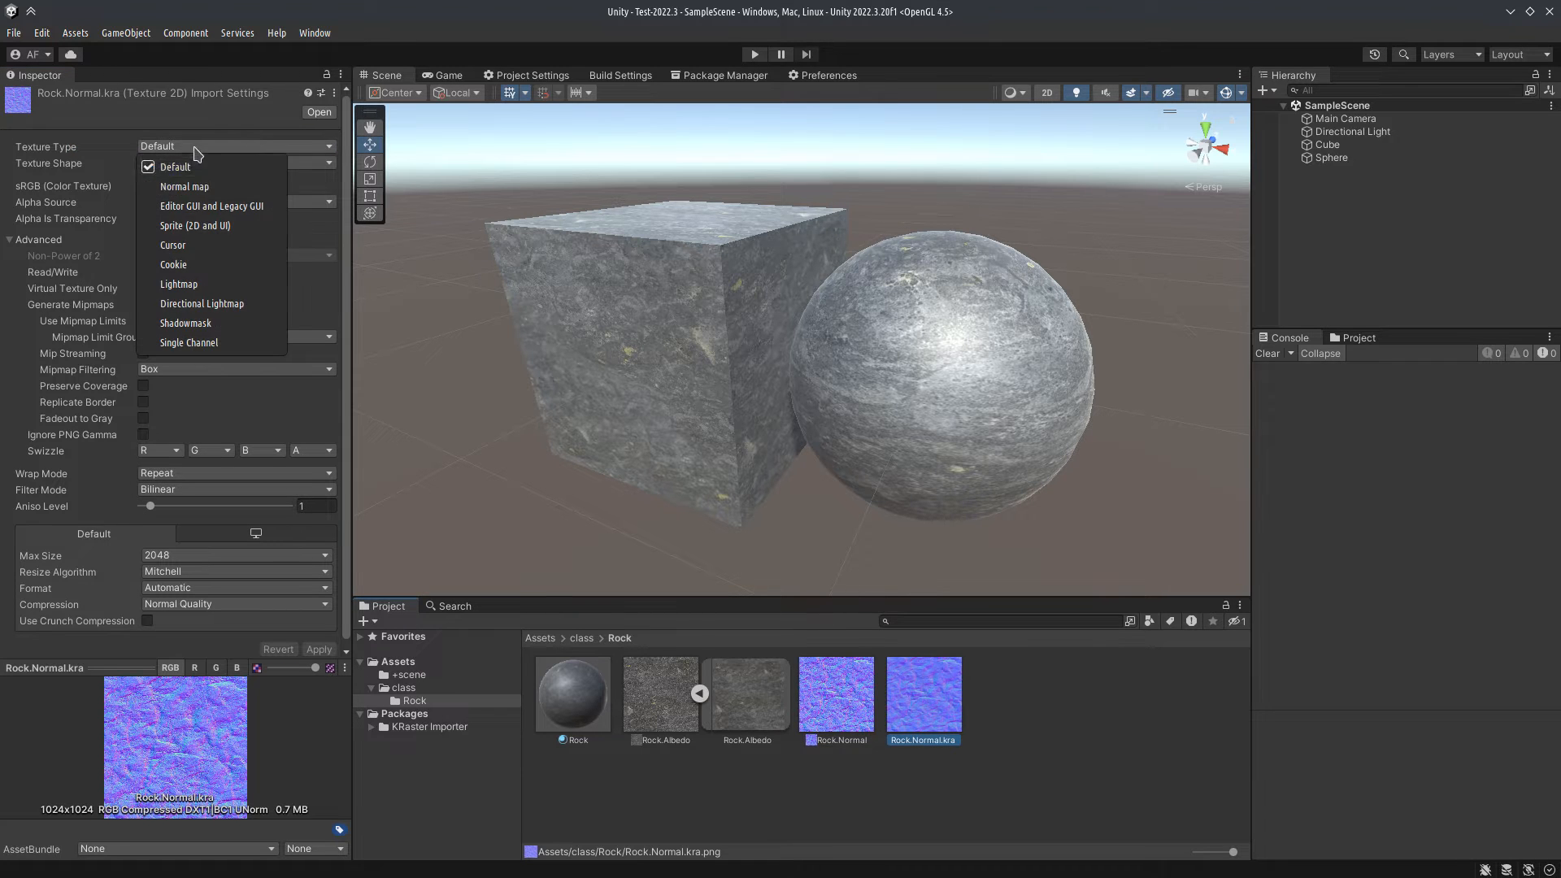
pyautogui.click(214, 190)
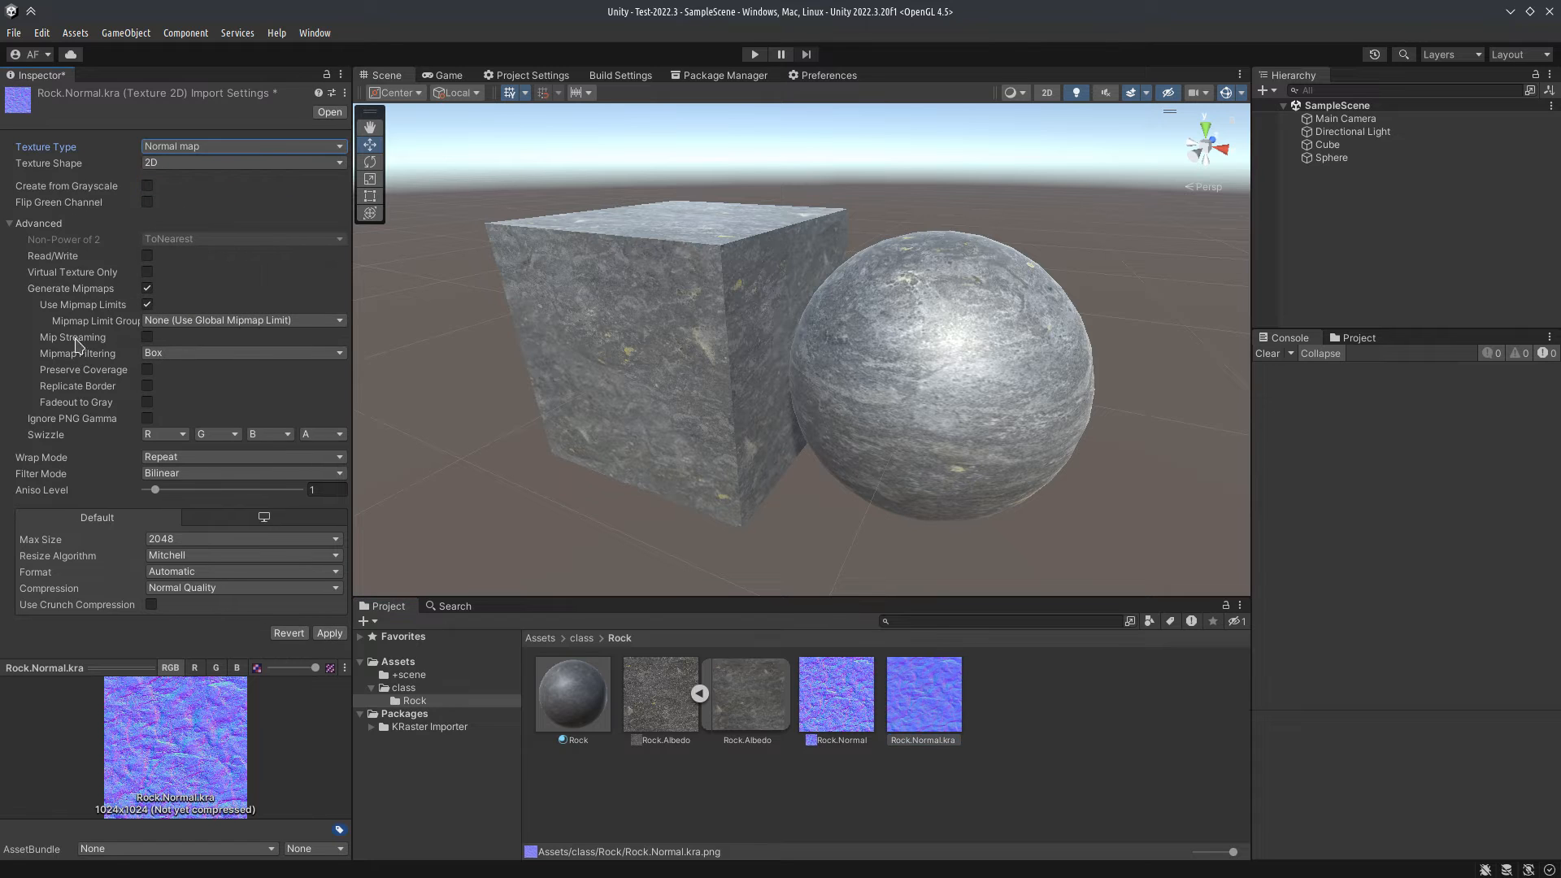
pyautogui.click(328, 634)
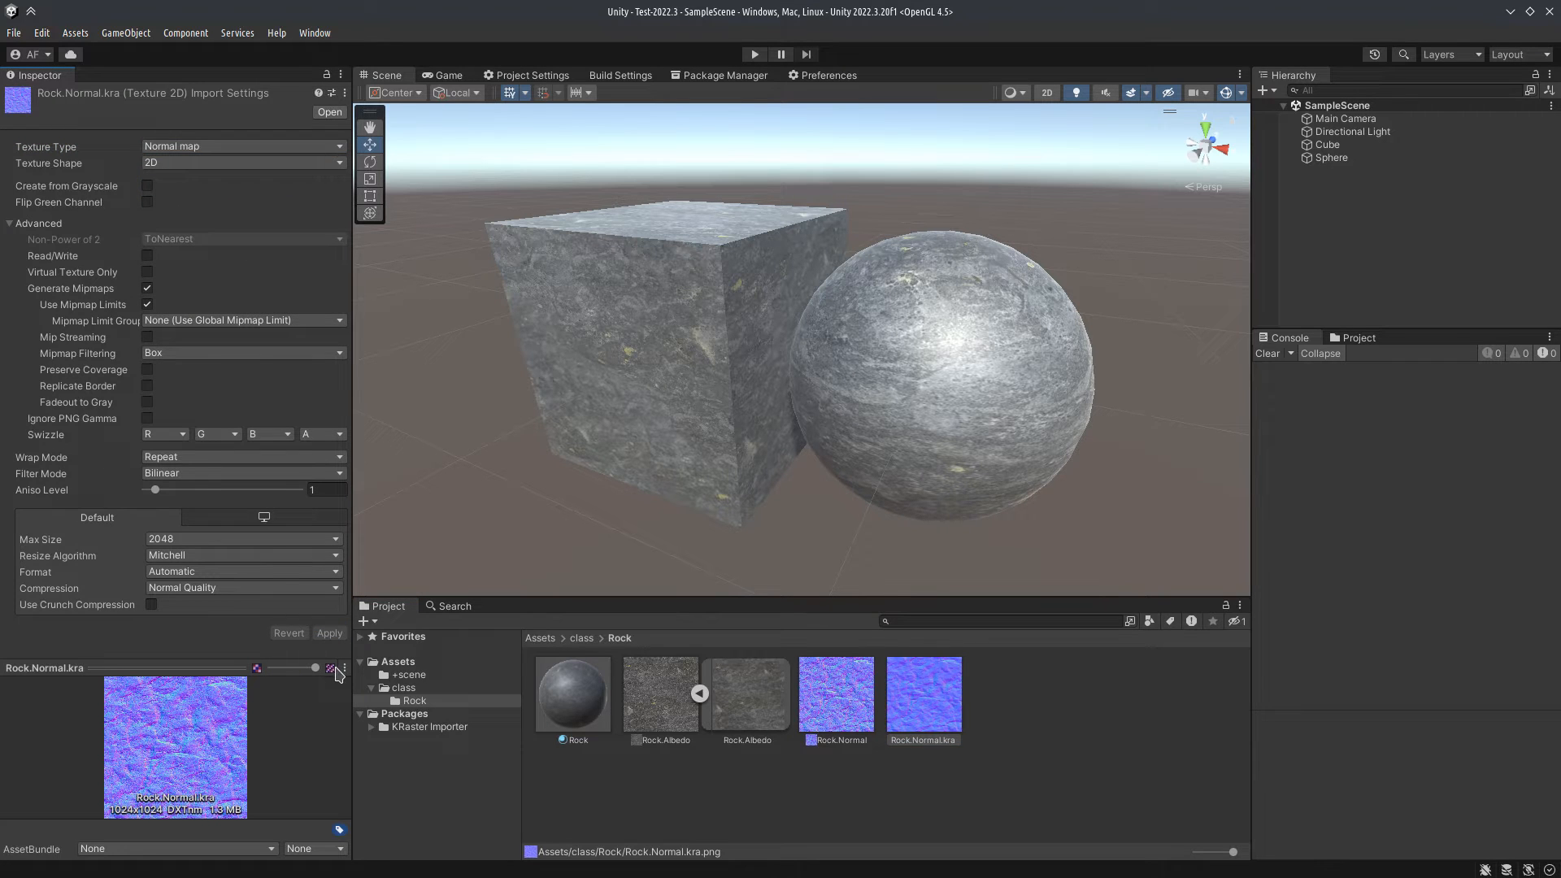
# Step: Assign Rock.Normal.kra as the normal map of the Rock material and clear the selection
pyautogui.click(563, 708)
pyautogui.moveTo(925, 710); pyautogui.dragTo(34, 241)
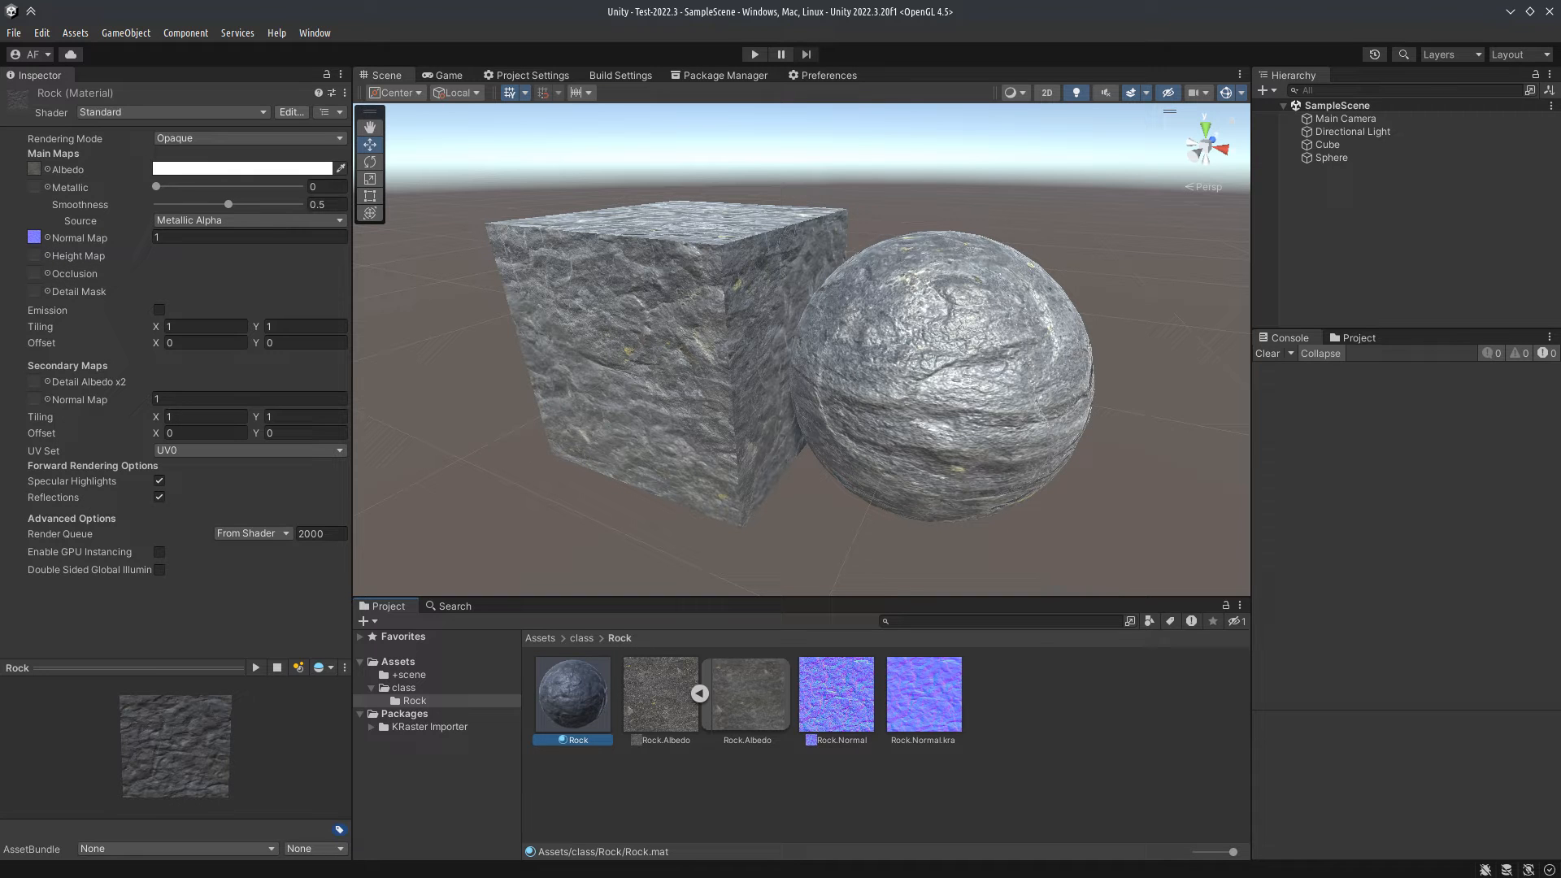
pyautogui.click(1166, 727)
# Step: Open Rock.Albedo in Krita and turn on wrap-around mode
pyautogui.click(648, 722)
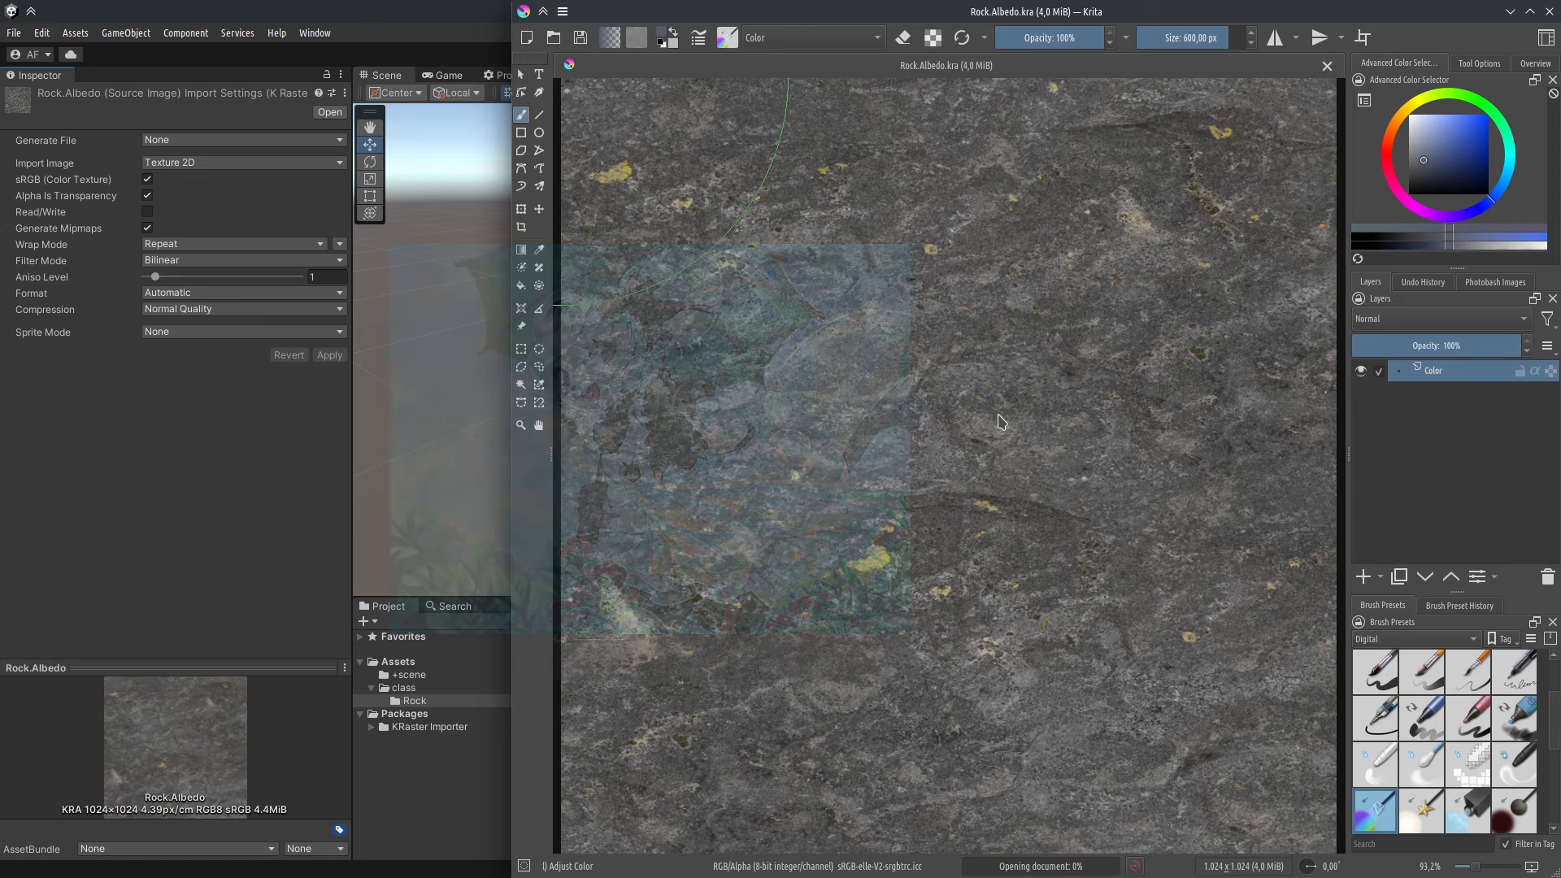
pyautogui.click(1362, 37)
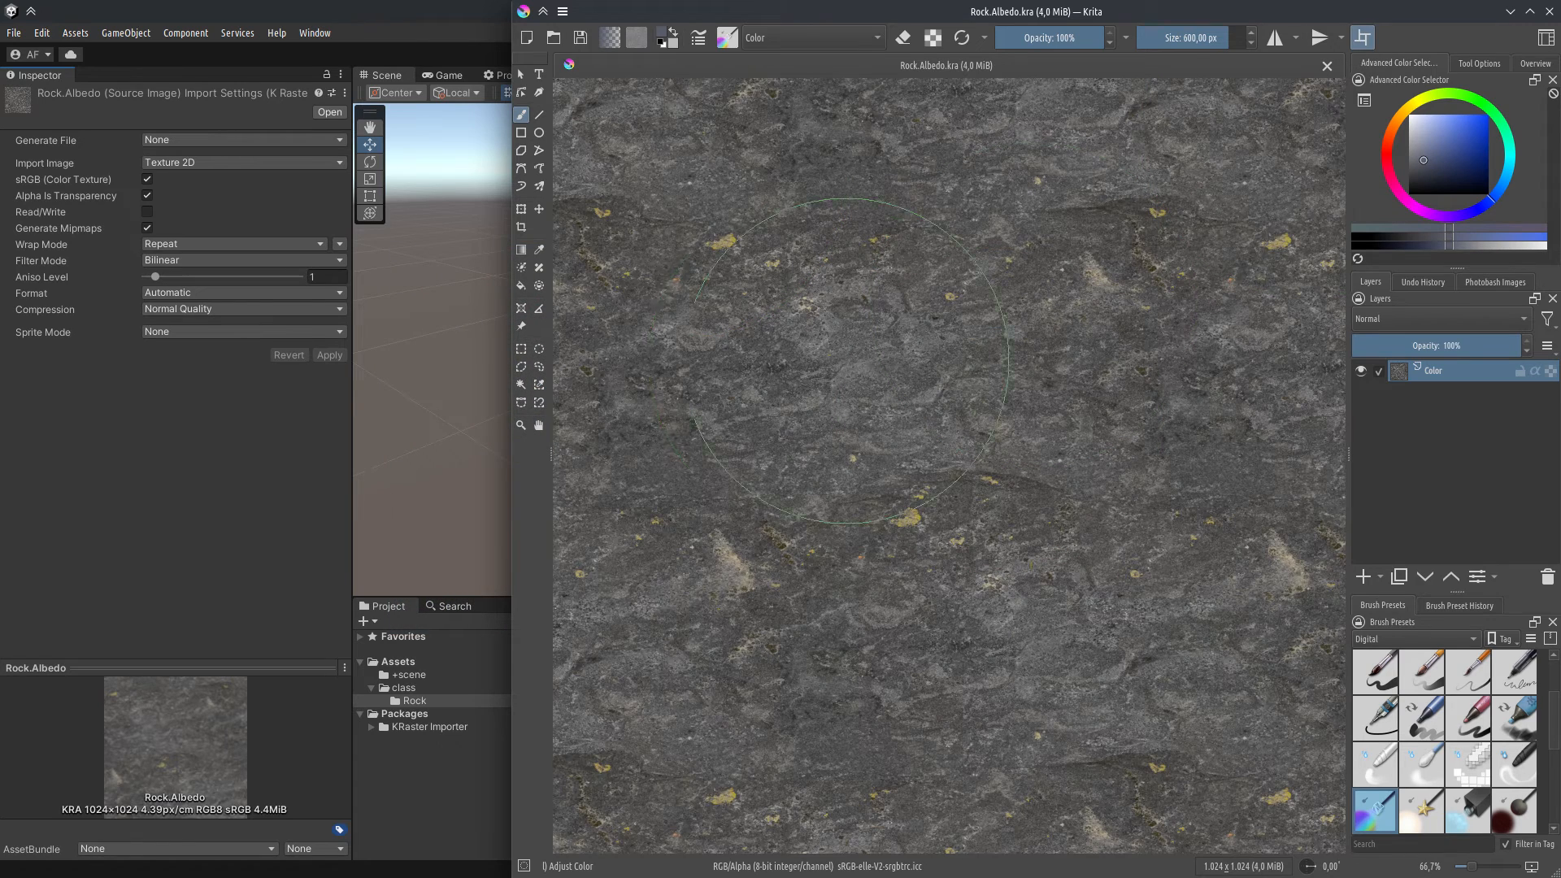
# Step: Paint a blue tint over the whole rock texture with the Color brush, save it, and switch back to Unity
pyautogui.moveTo(850, 360)
pyautogui.mouseDown()
pyautogui.moveTo(1200, 555)
pyautogui.moveTo(659, 624)
pyautogui.moveTo(862, 496)
pyautogui.moveTo(1145, 615)
pyautogui.moveTo(743, 289)
pyautogui.mouseUp()
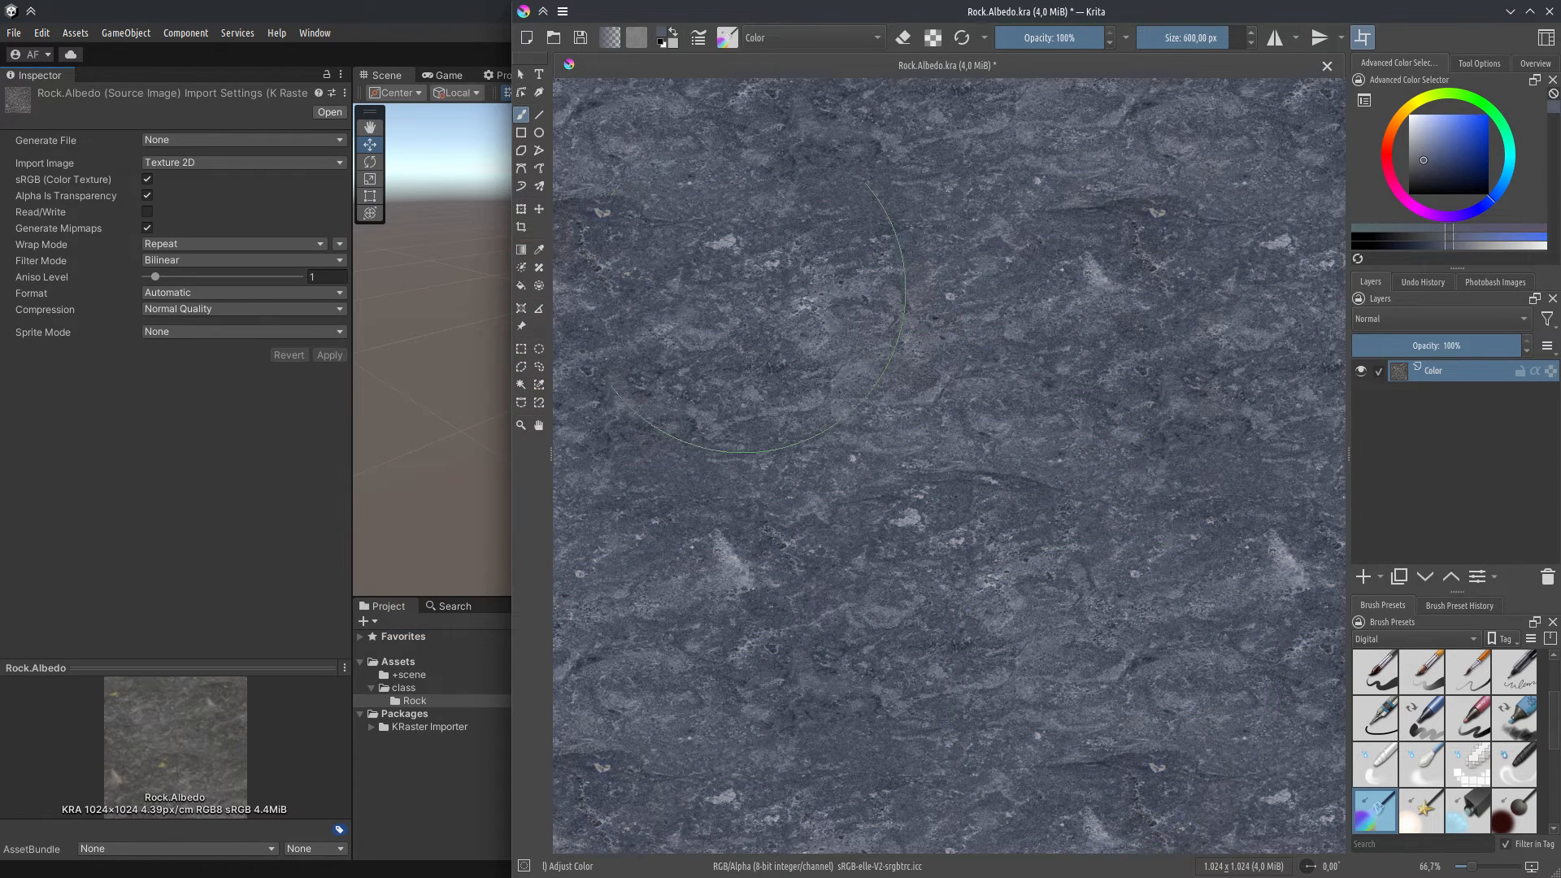
pyautogui.click(581, 37)
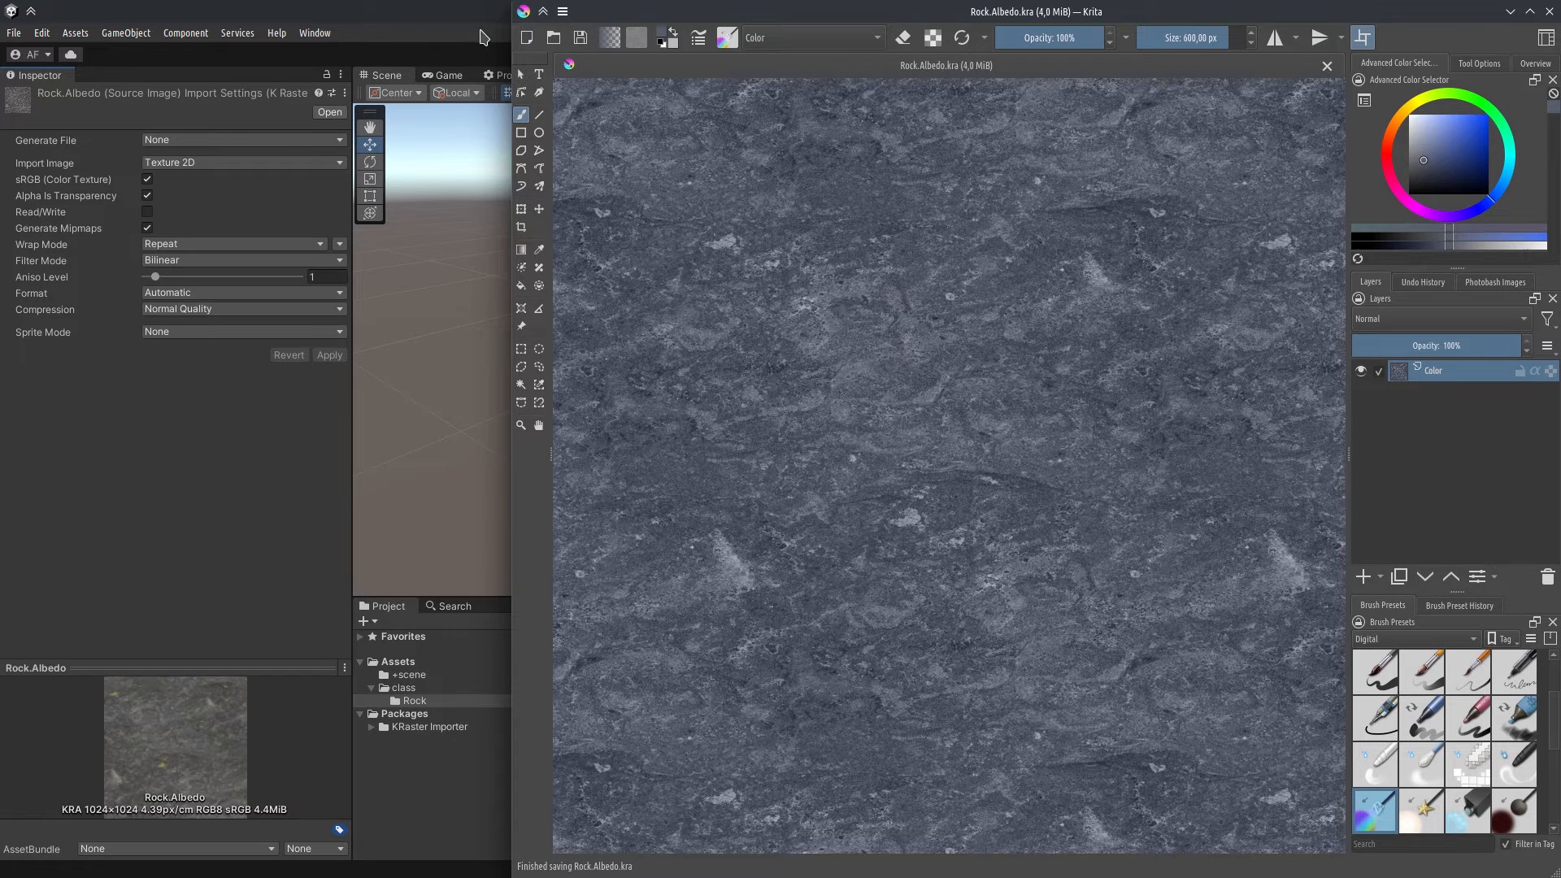
pyautogui.click(459, 17)
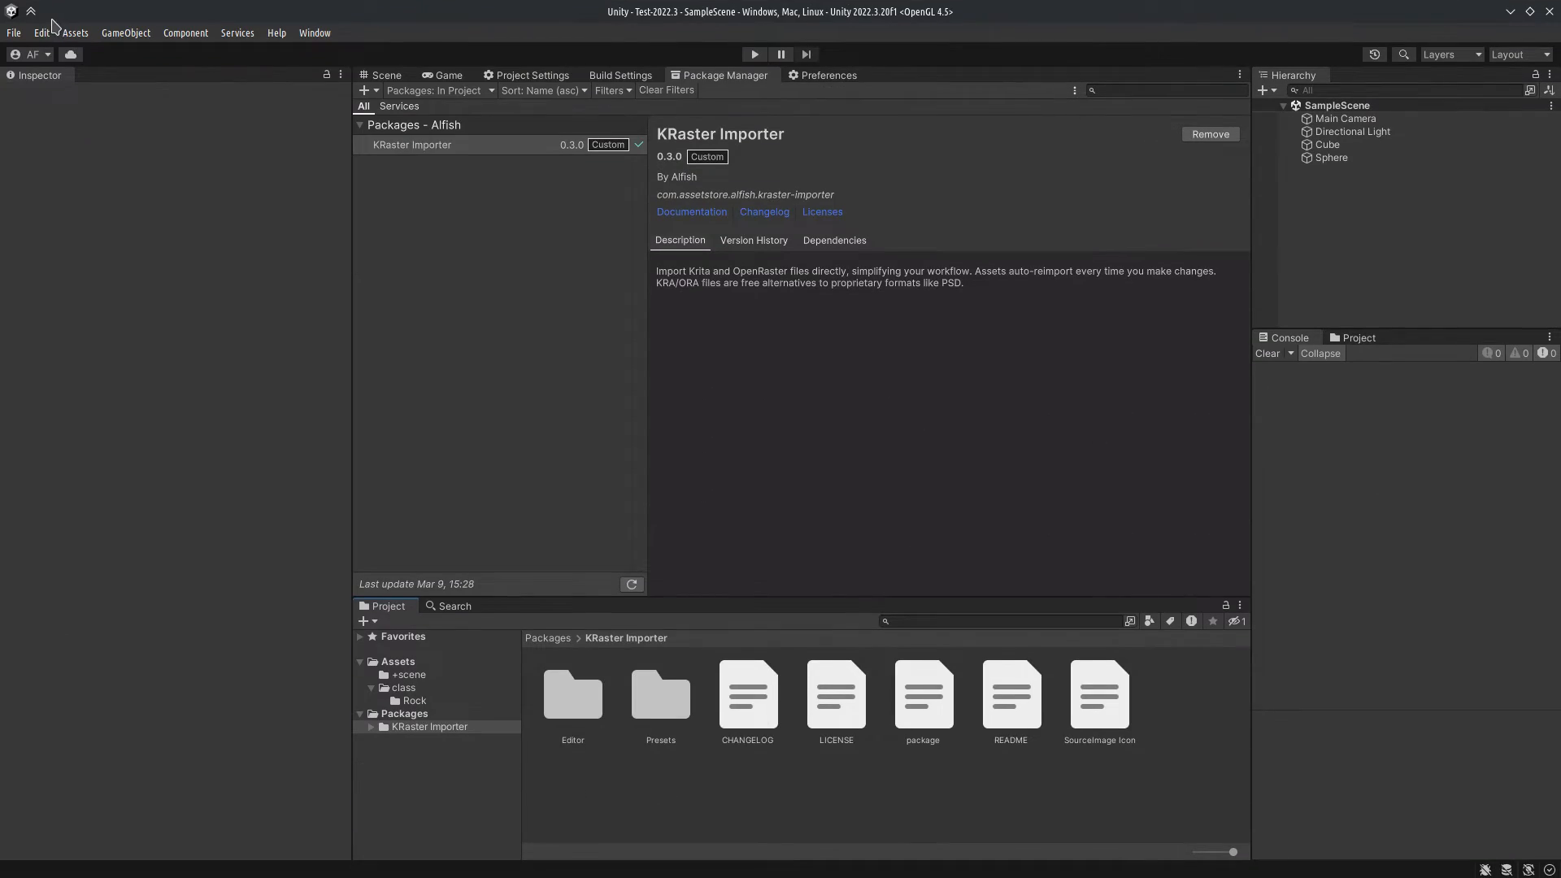
# Step: Enable the Krita Image Converter and Krita Animation Exporter in the KRaster Importer preferences
pyautogui.click(45, 34)
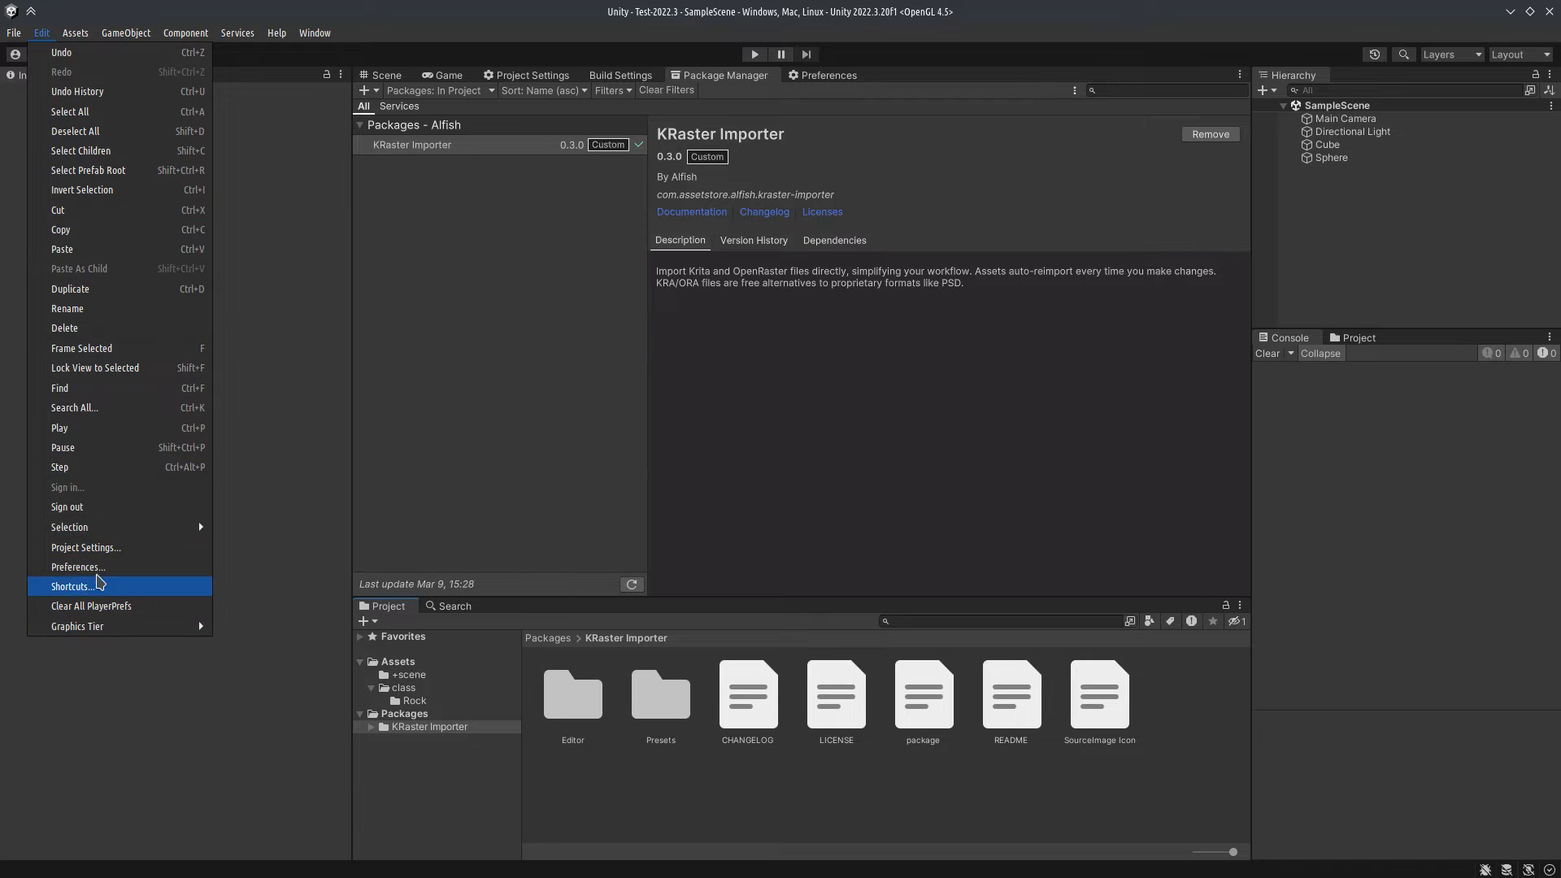
pyautogui.click(76, 568)
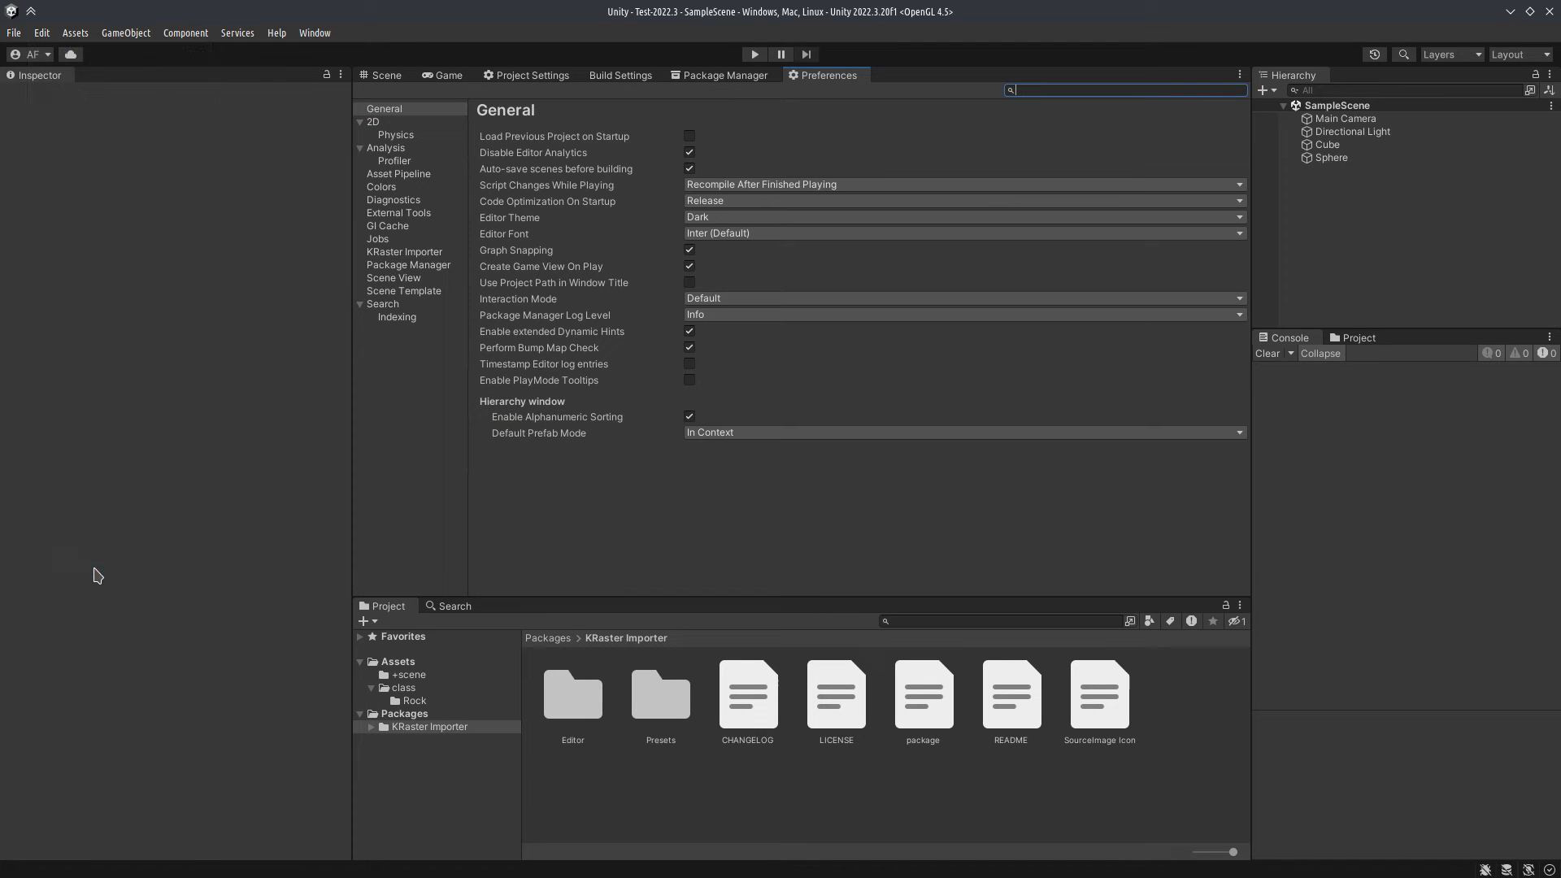
pyautogui.click(407, 253)
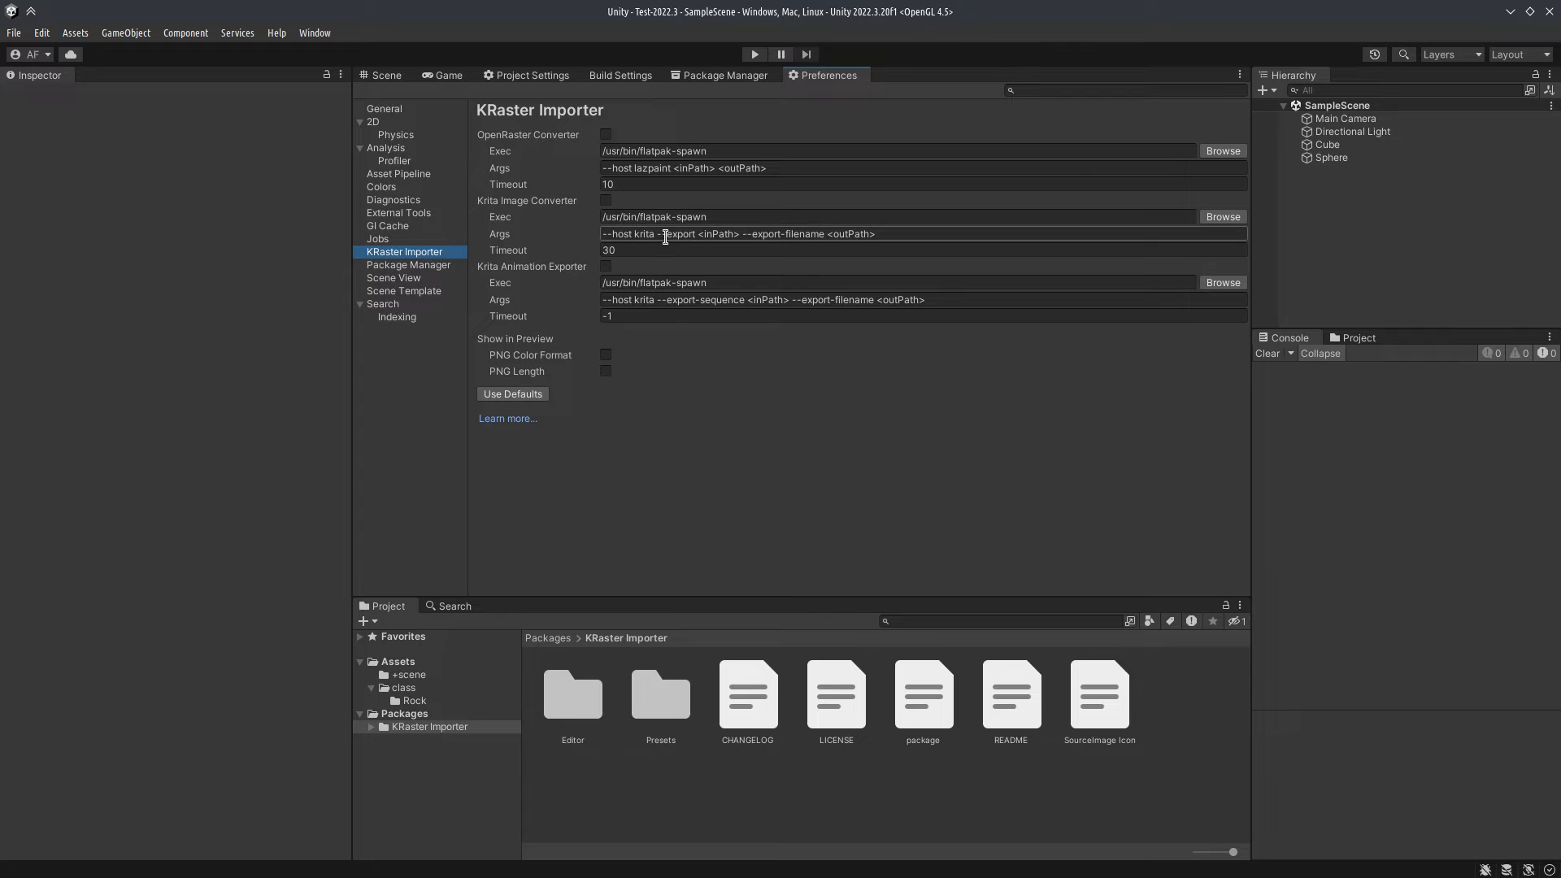
pyautogui.click(605, 201)
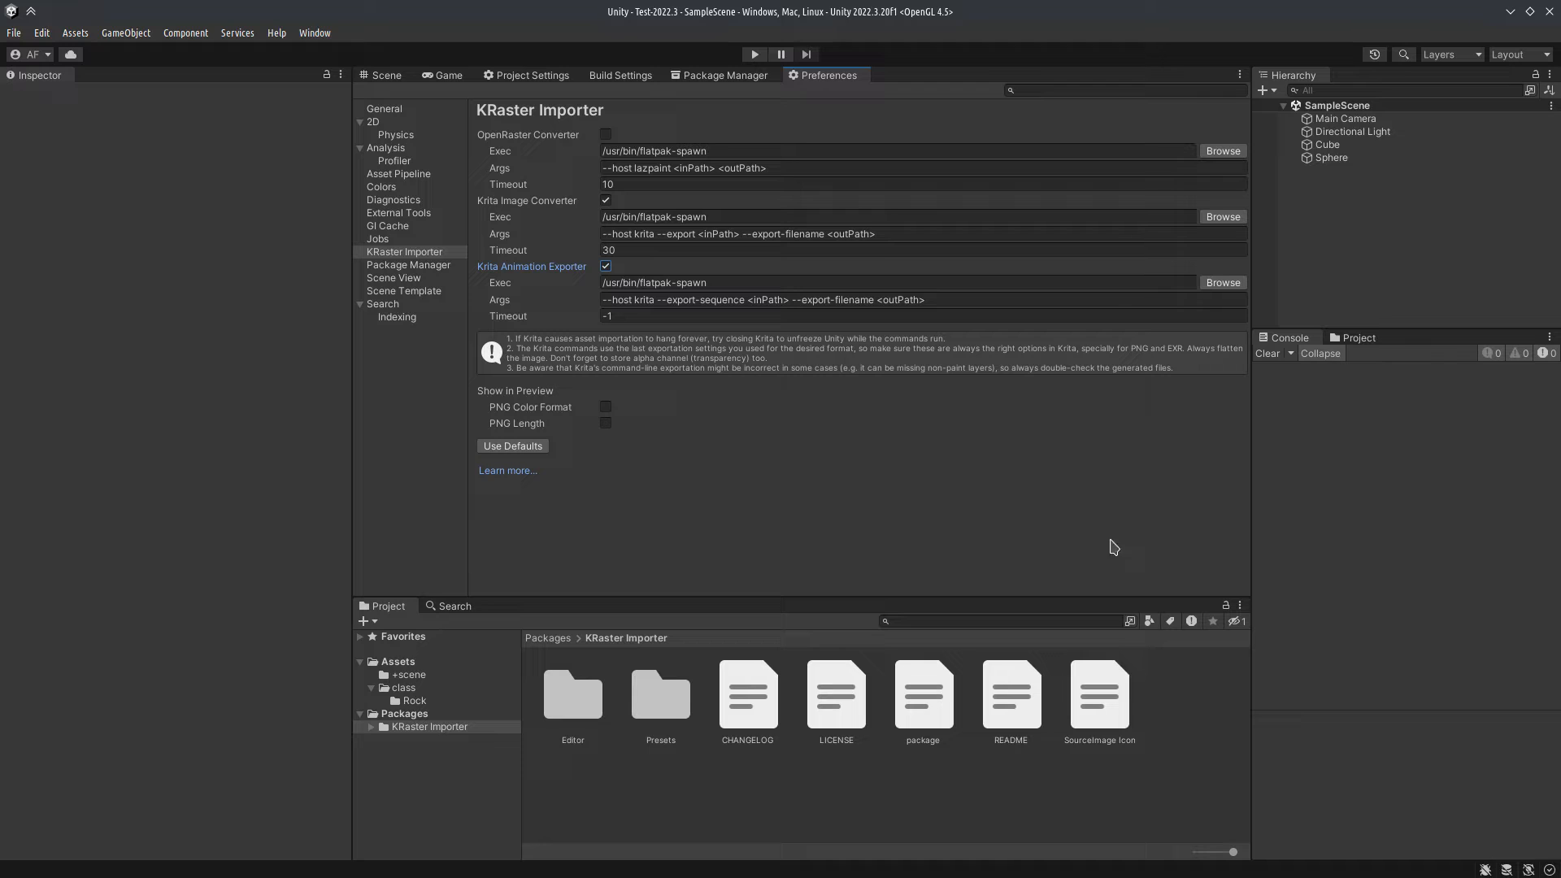
# Step: Set Cabinet-Wooden in the Assets folder to generate an Image file and apply the import settings
pyautogui.click(398, 661)
pyautogui.click(748, 696)
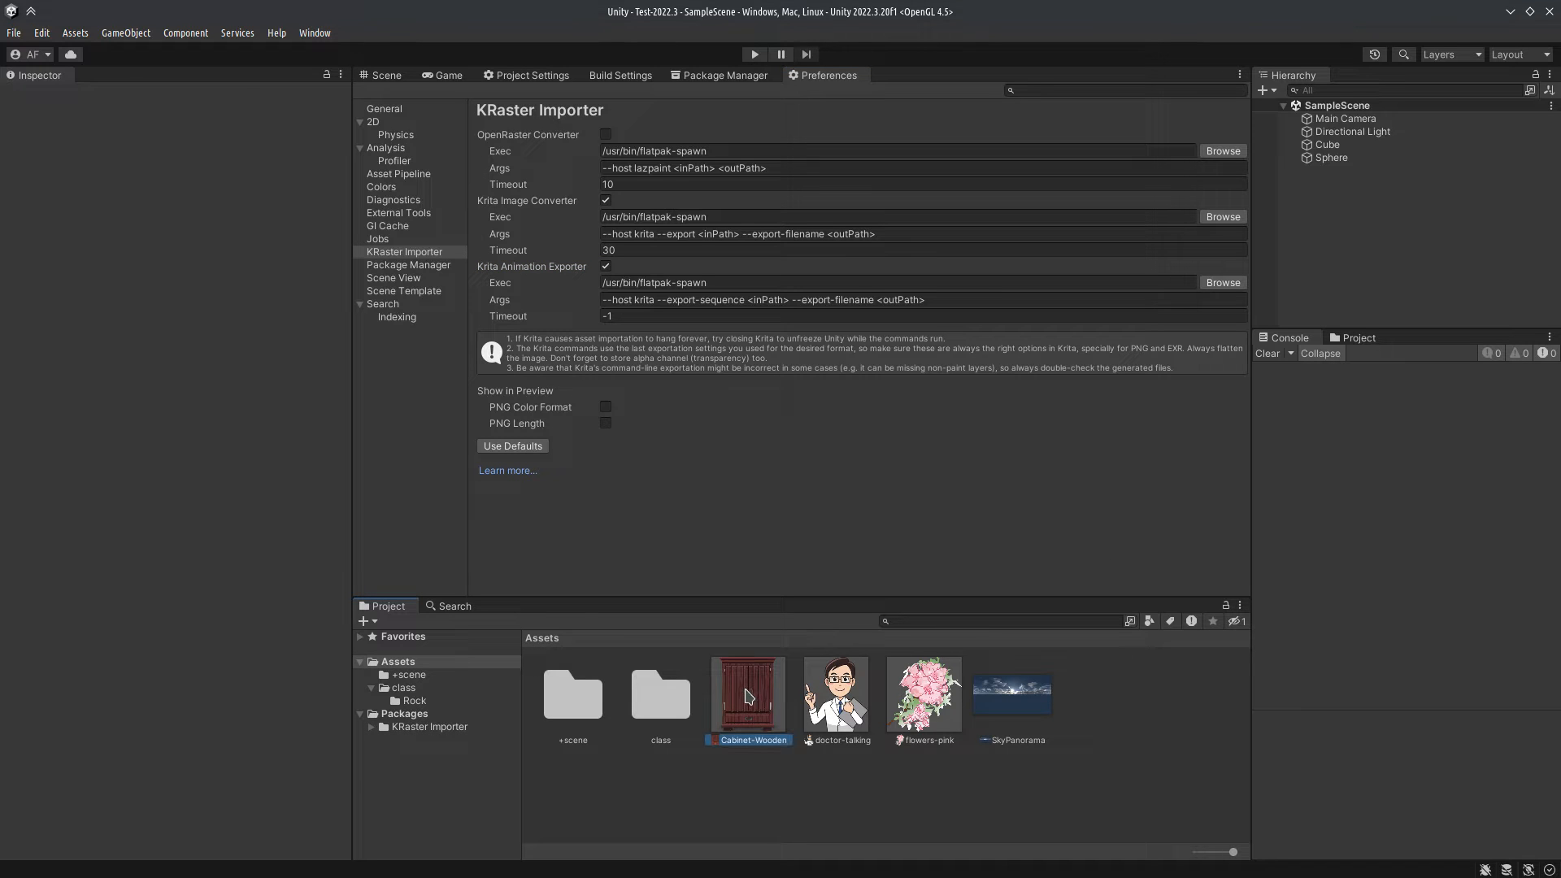
pyautogui.click(190, 145)
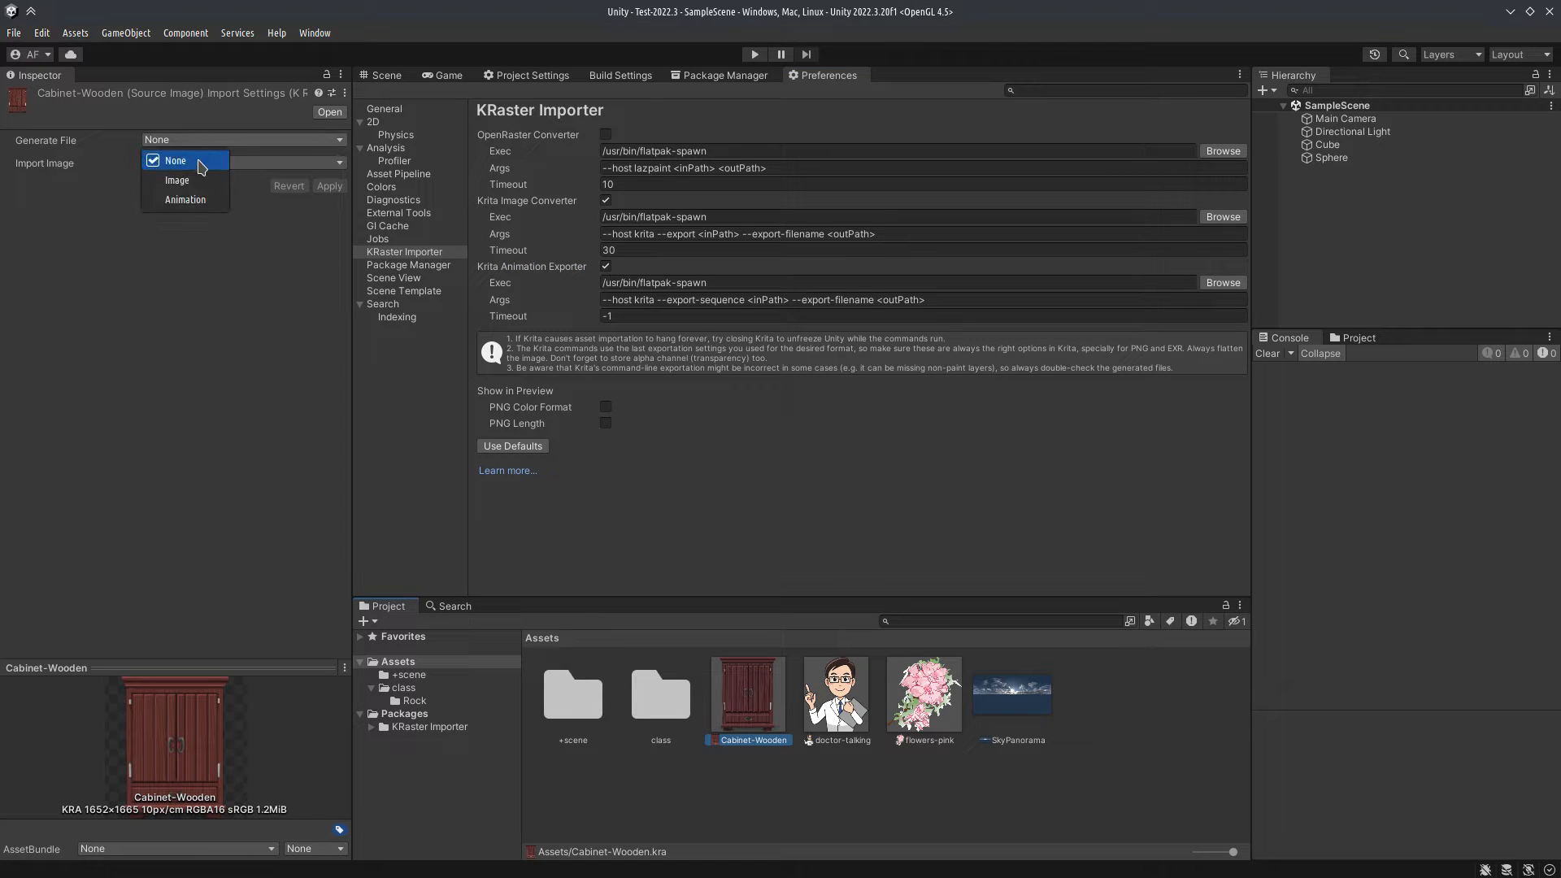
pyautogui.click(195, 167)
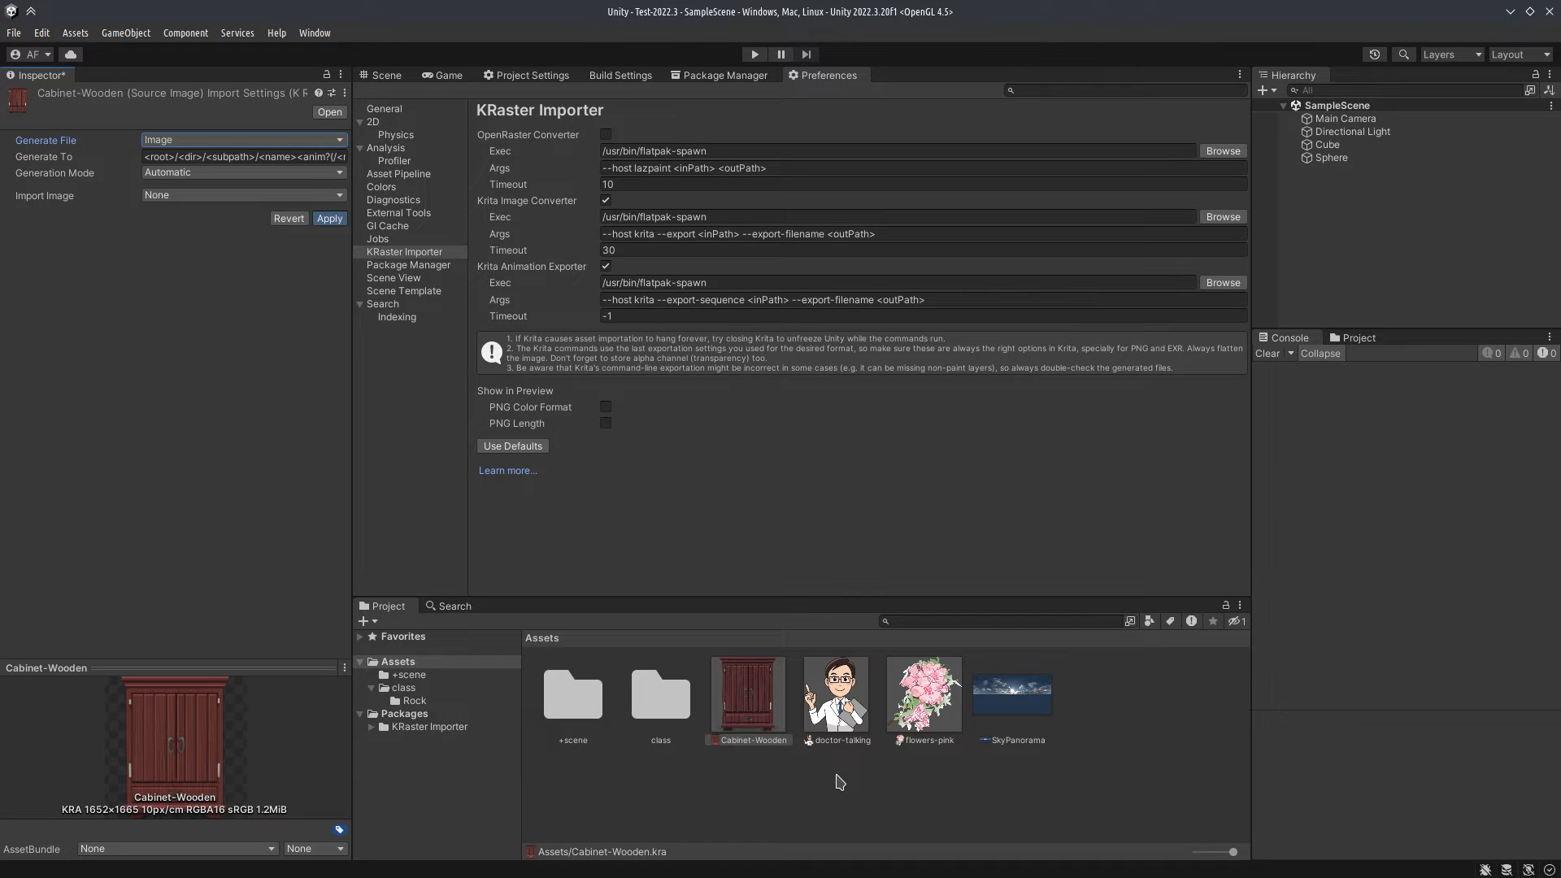
# Step: Enable Alpha Is Transparency on the generated Cabinet-Wooden.kra texture and apply the change
pyautogui.click(848, 723)
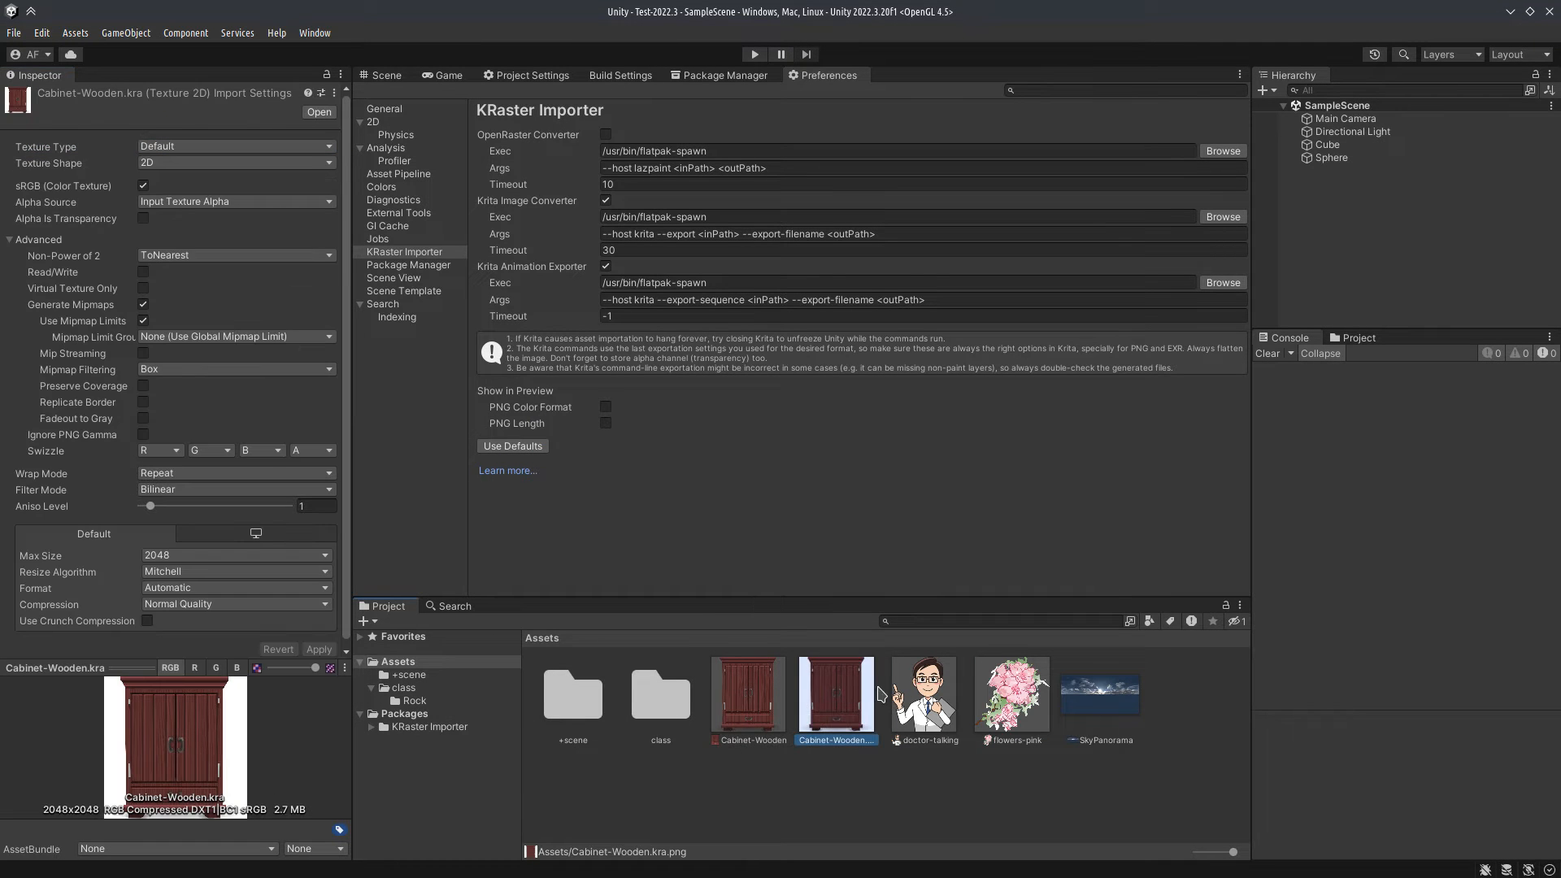
pyautogui.click(143, 218)
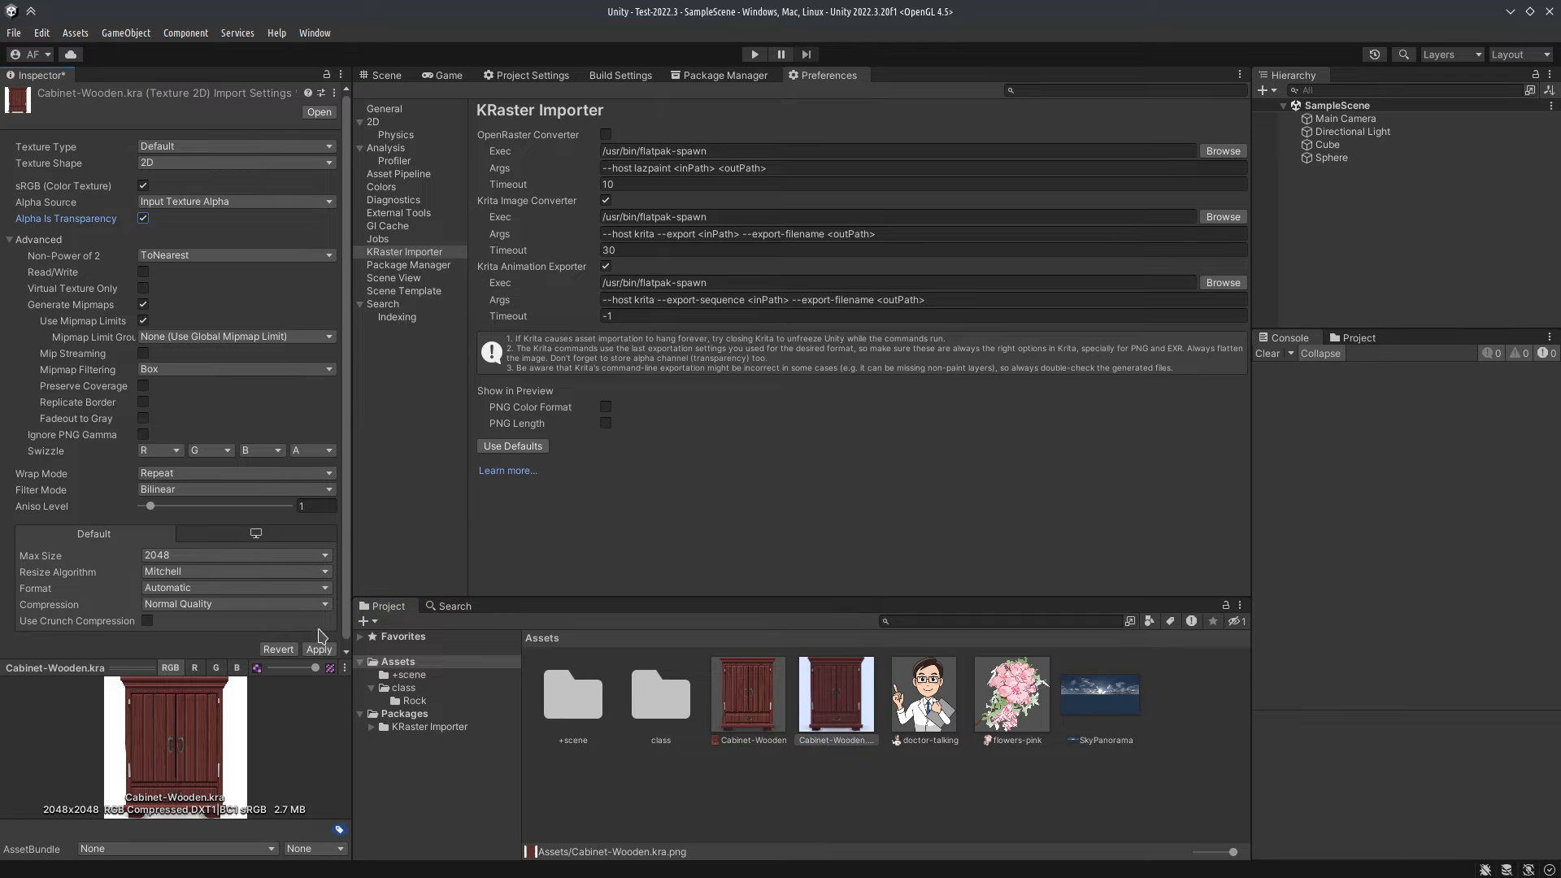
pyautogui.click(320, 650)
# Step: Open Cabinet-Wooden.kra in Krita, export it as Cabinet-Wooden.png with Store alpha channel (transparency) enabled, and close Krita to return to Unity
pyautogui.doubleClick(755, 697)
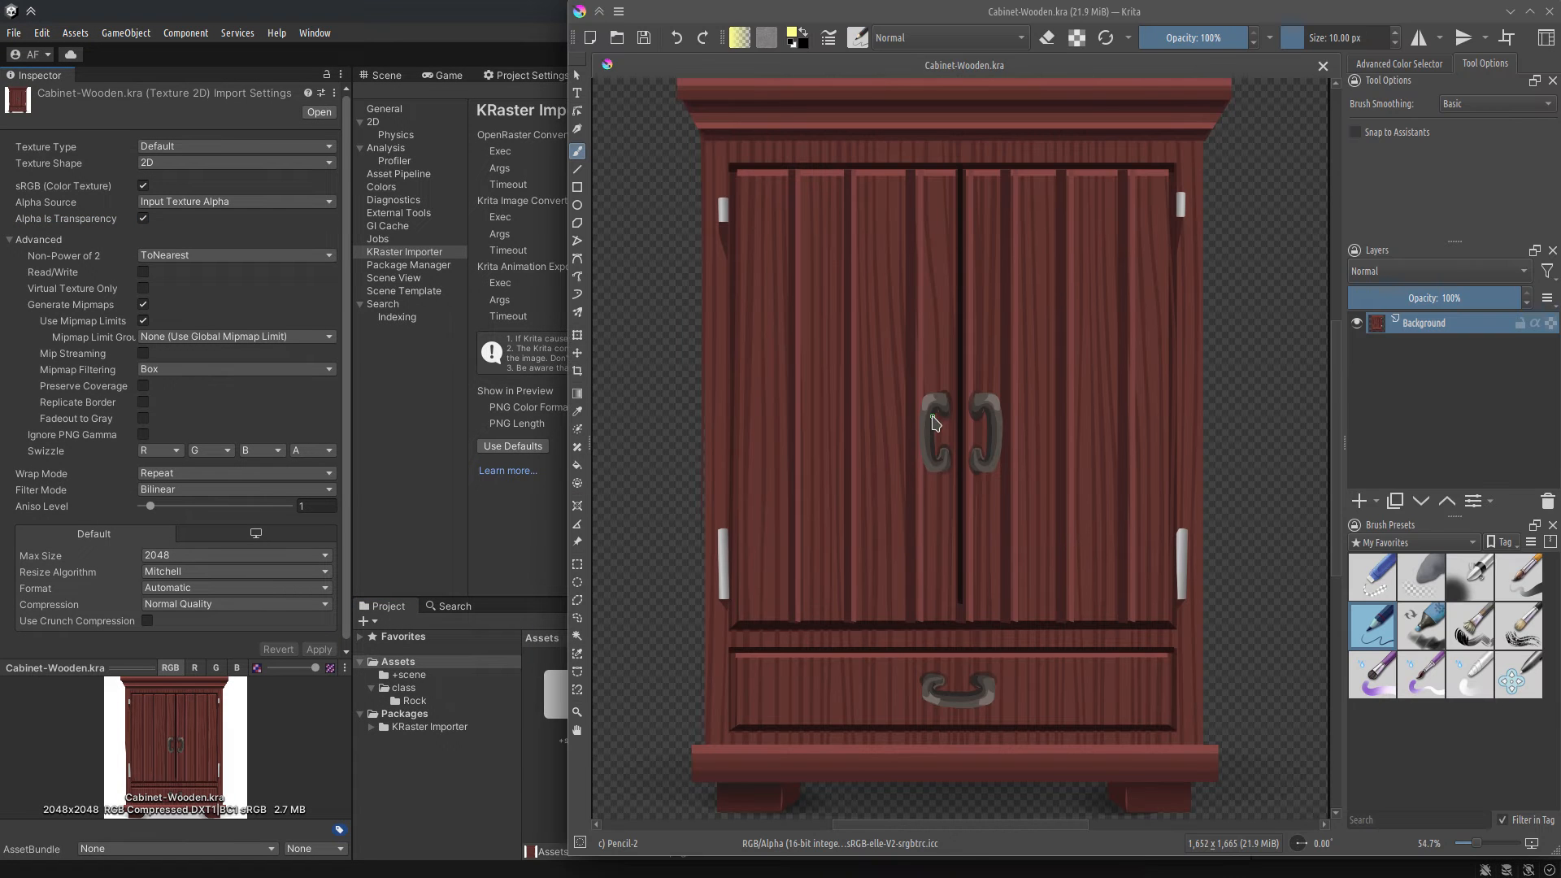
pyautogui.click(619, 11)
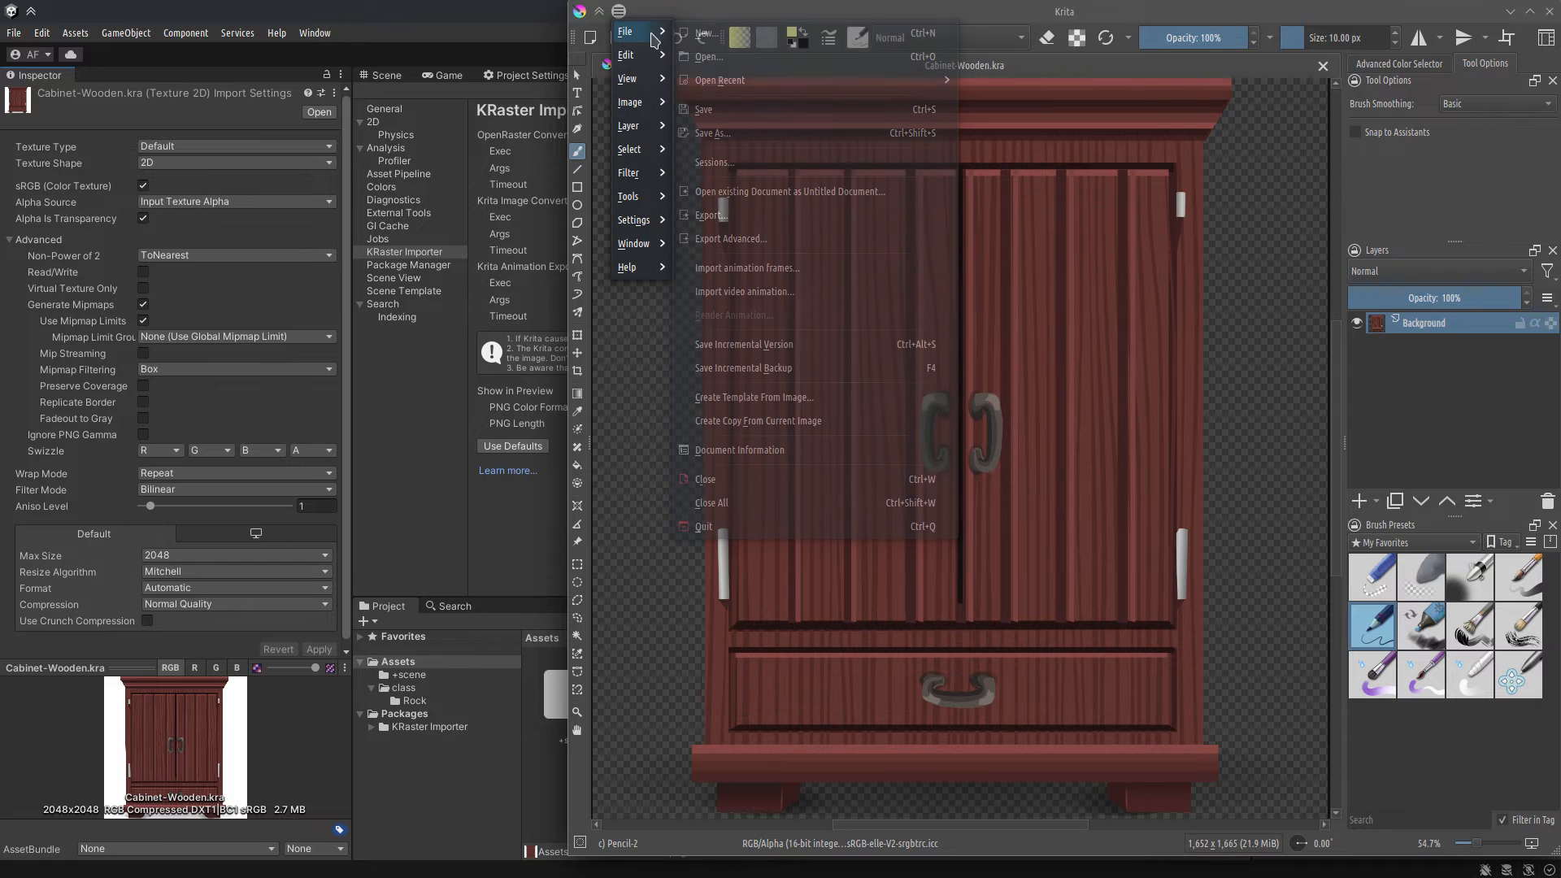
pyautogui.moveTo(630, 32)
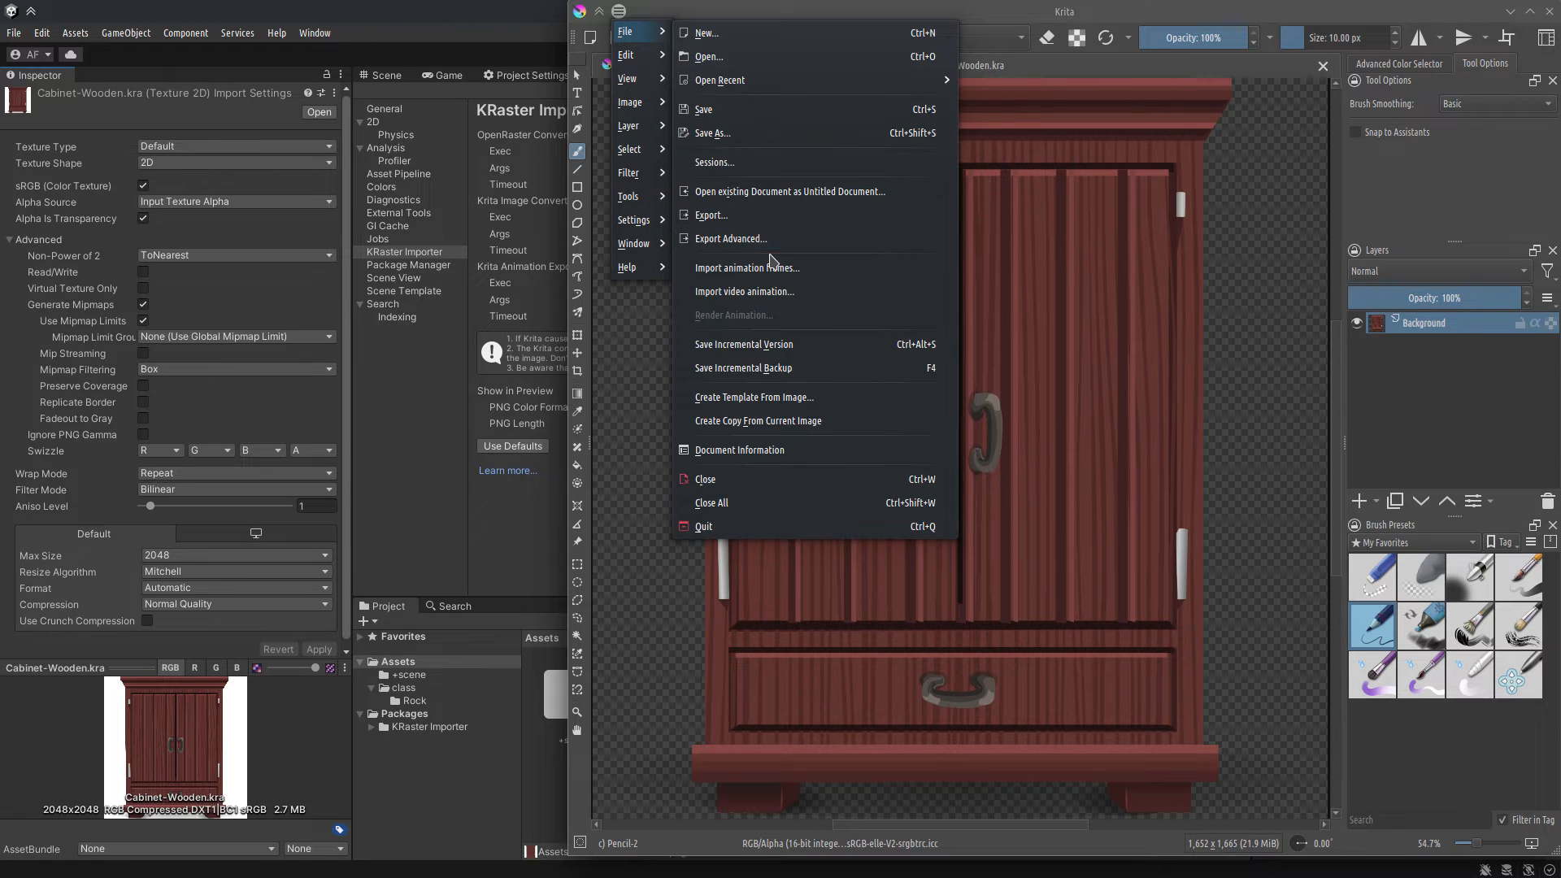
pyautogui.click(766, 225)
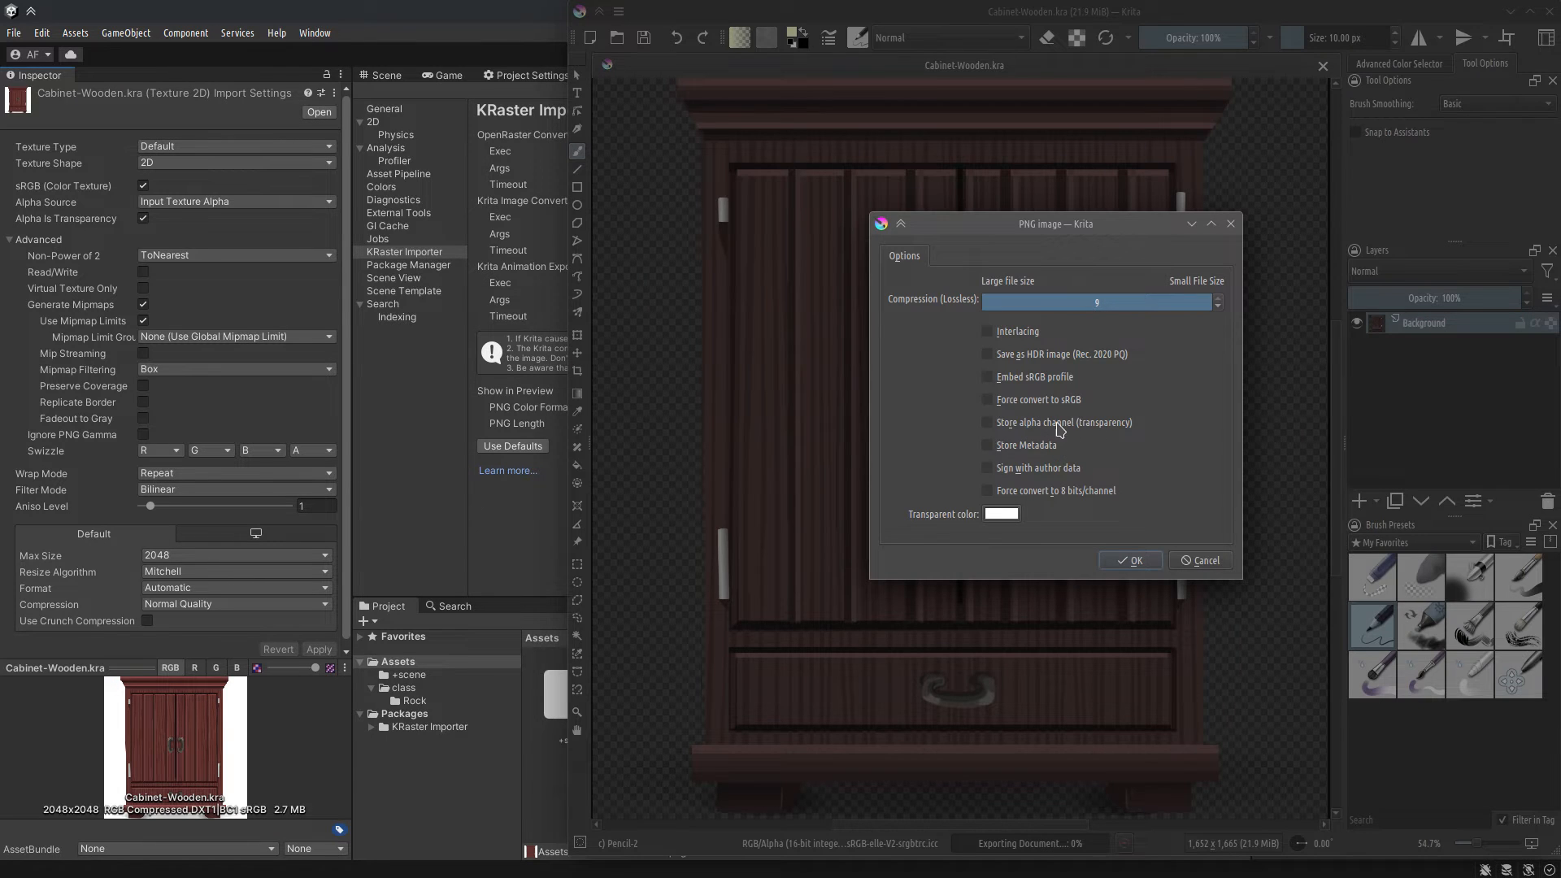
pyautogui.click(1040, 429)
pyautogui.click(1119, 562)
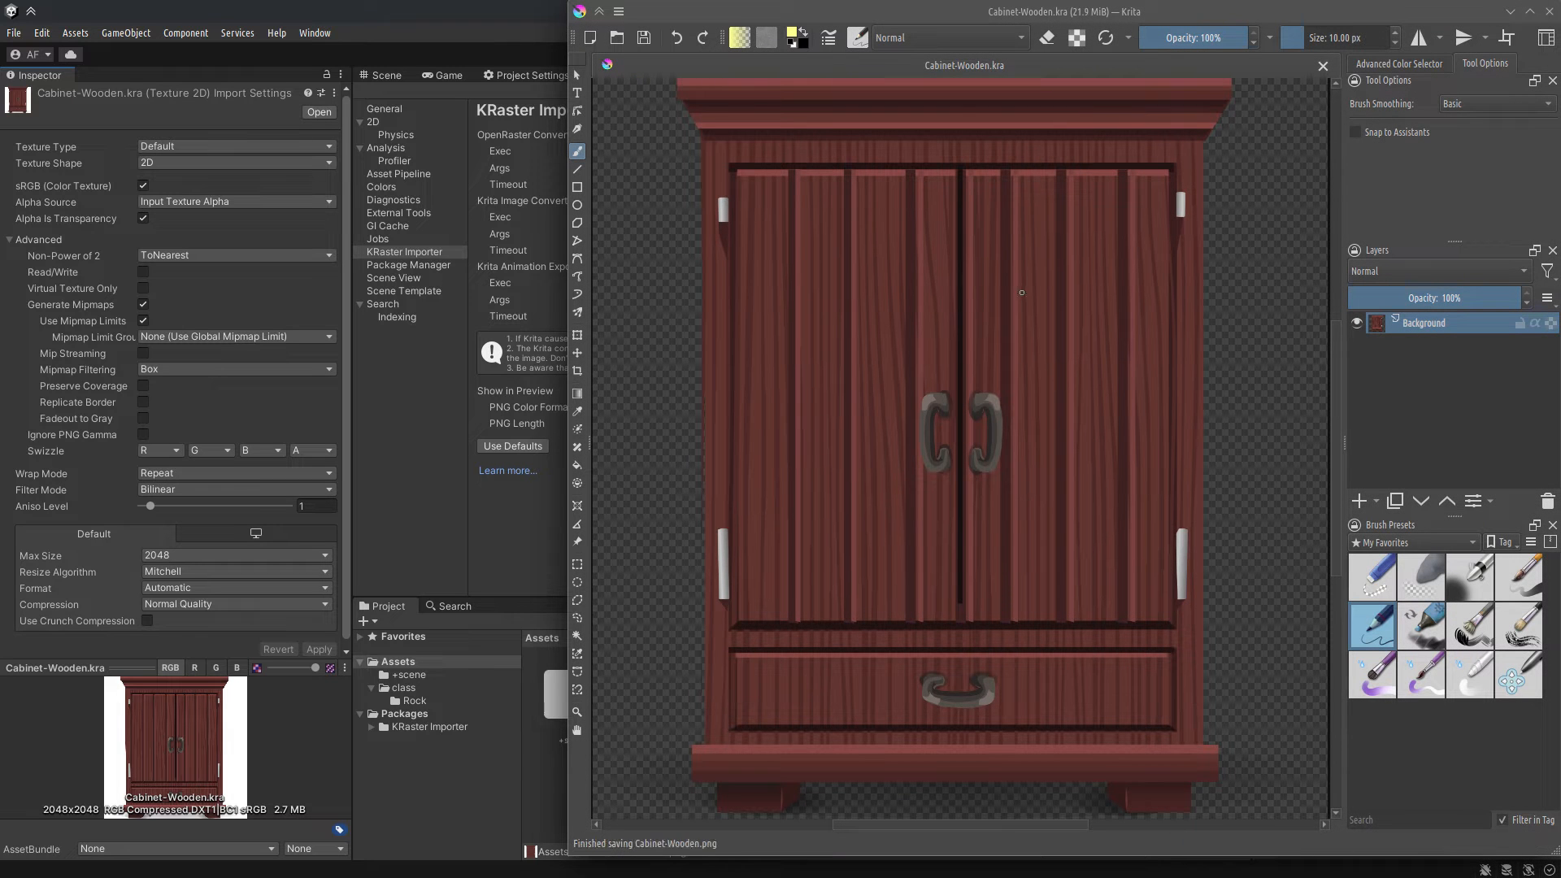
pyautogui.click(1323, 65)
pyautogui.click(1551, 11)
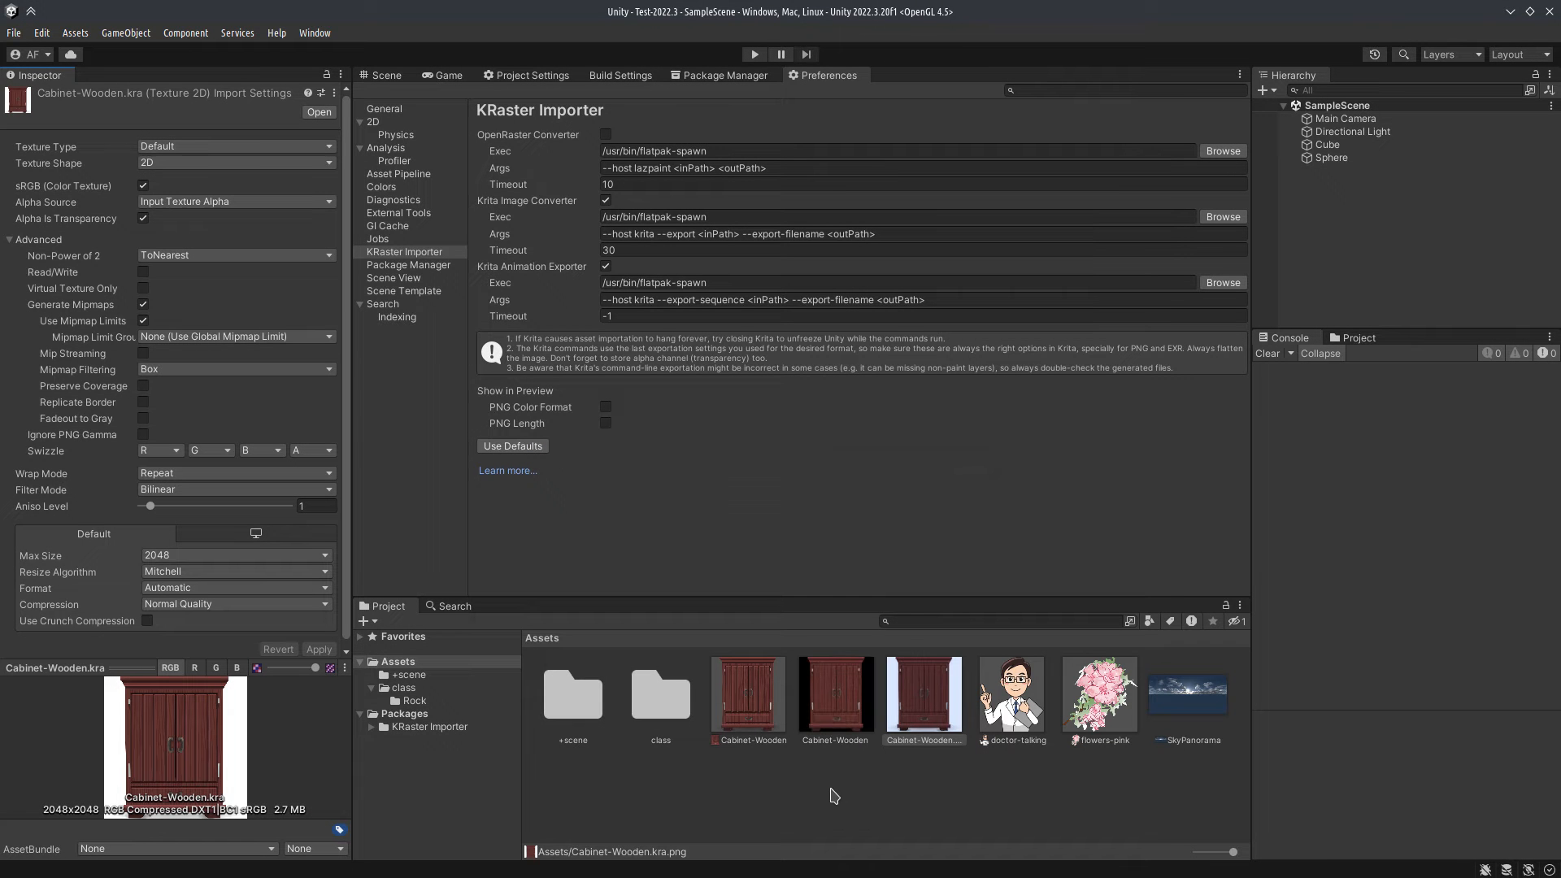
# Step: Delete the Cabinet-Wooden.png and Cabinet-Wooden.kra.png textures from the Assets folder
pyautogui.click(850, 704)
pyautogui.keyDown('ctrl'); pyautogui.click(904, 705); pyautogui.keyUp('ctrl')
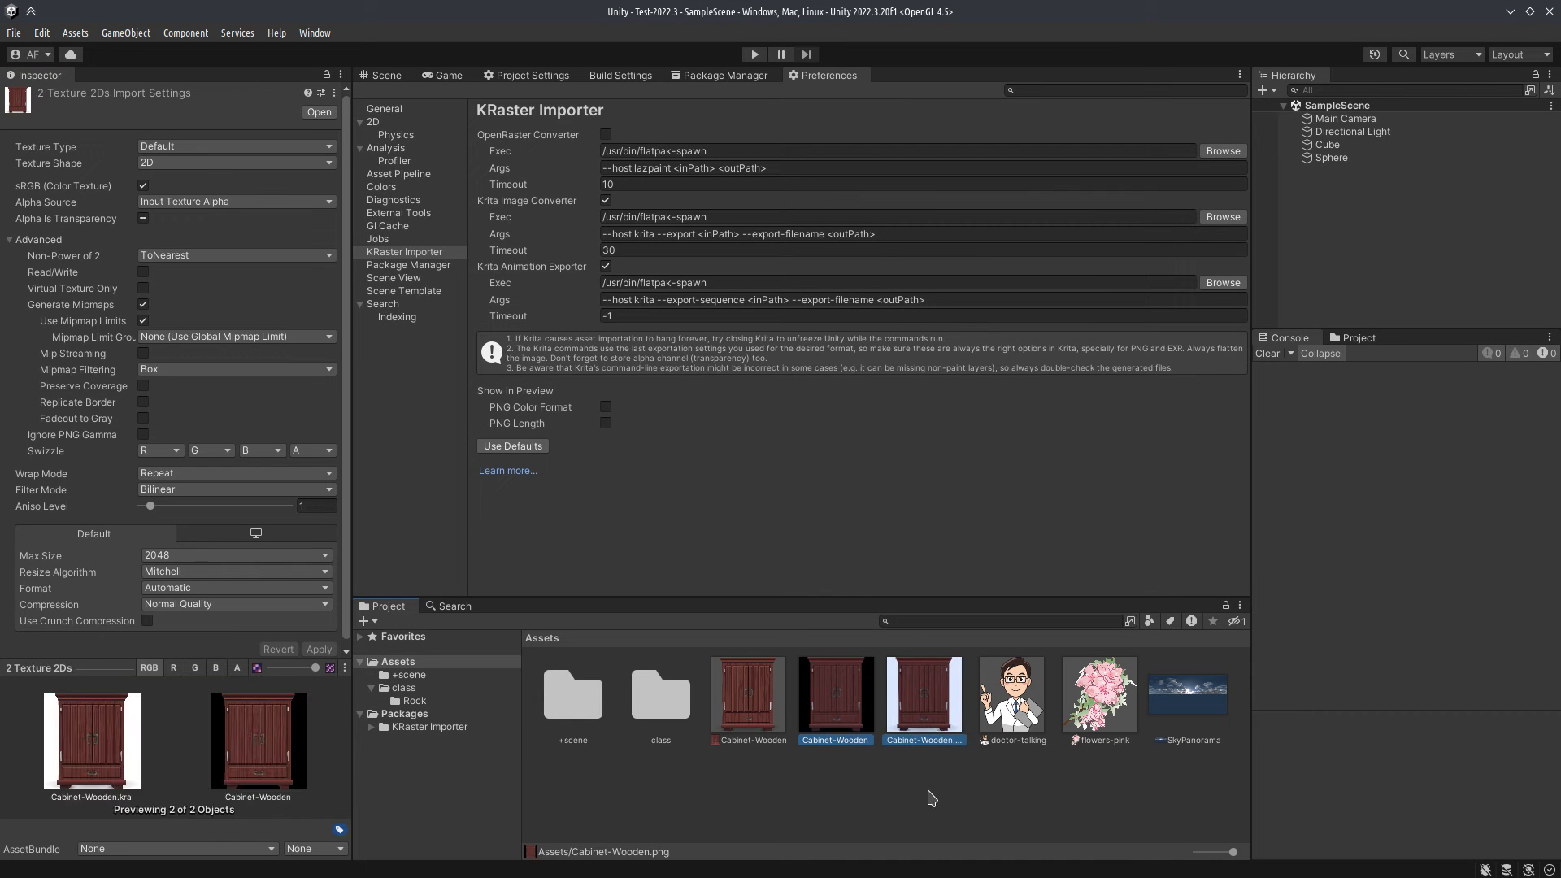
pyautogui.press('Delete')
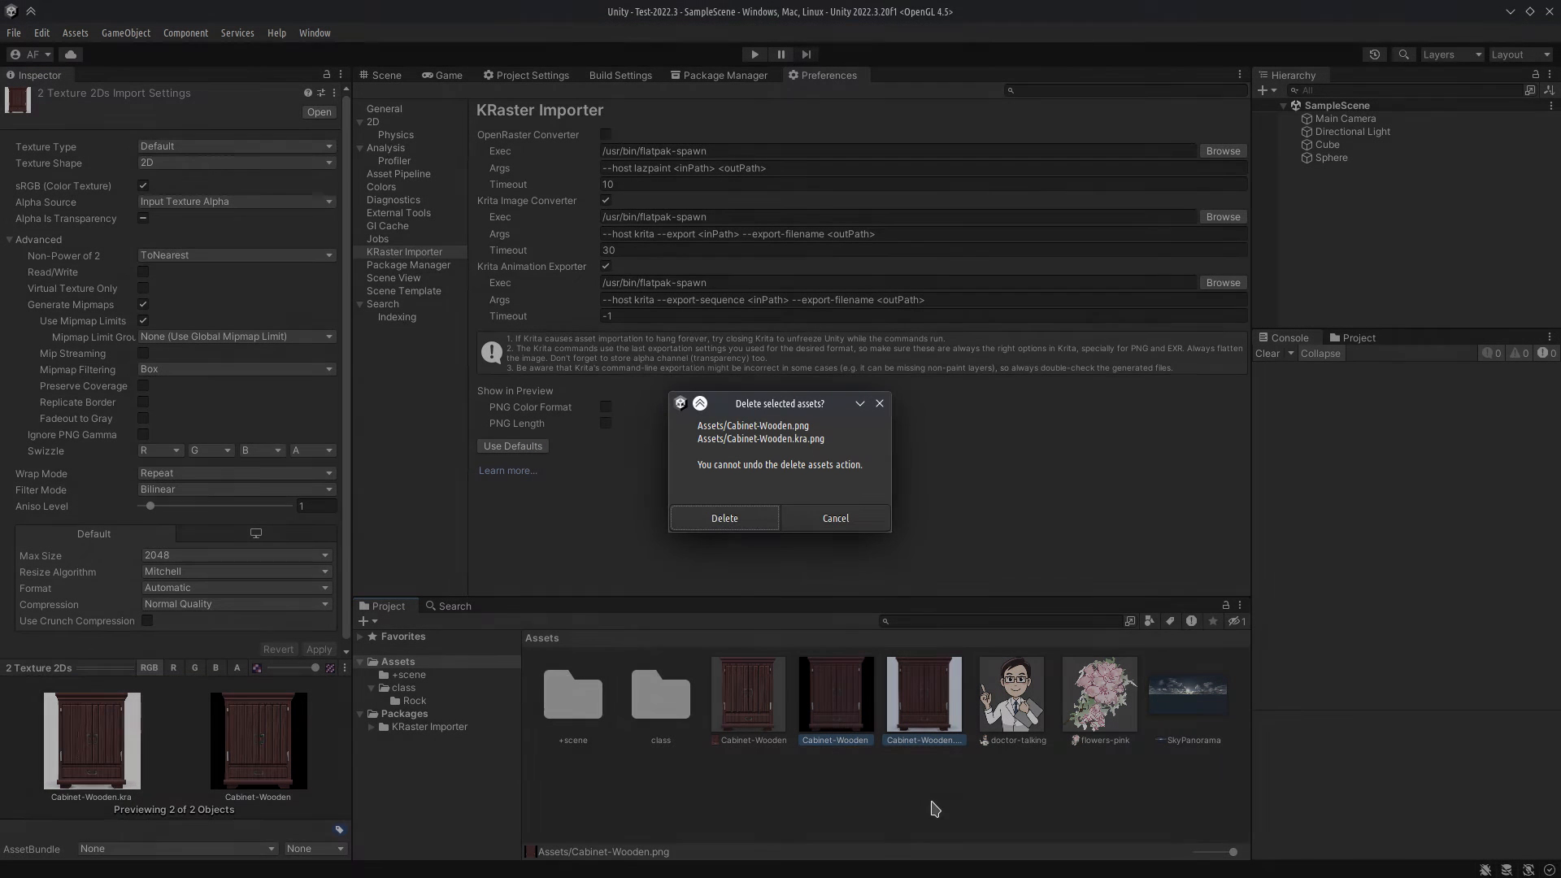
pyautogui.click(725, 519)
# Step: Reimport the Cabinet-Wooden source image to regenerate its image file
pyautogui.click(760, 696)
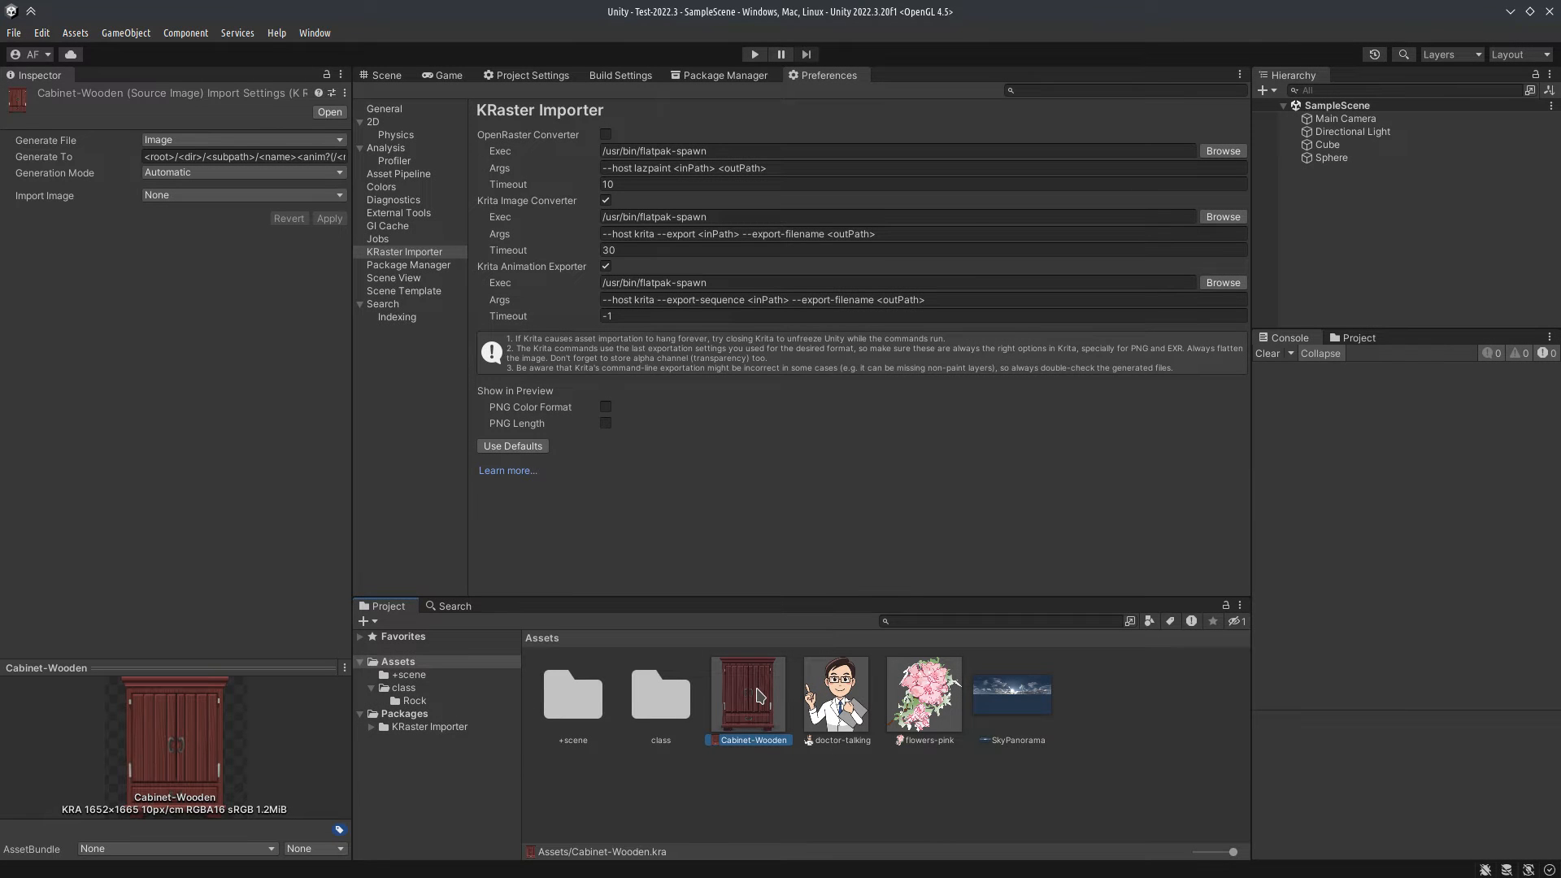
pyautogui.rightClick(760, 696)
pyautogui.click(801, 515)
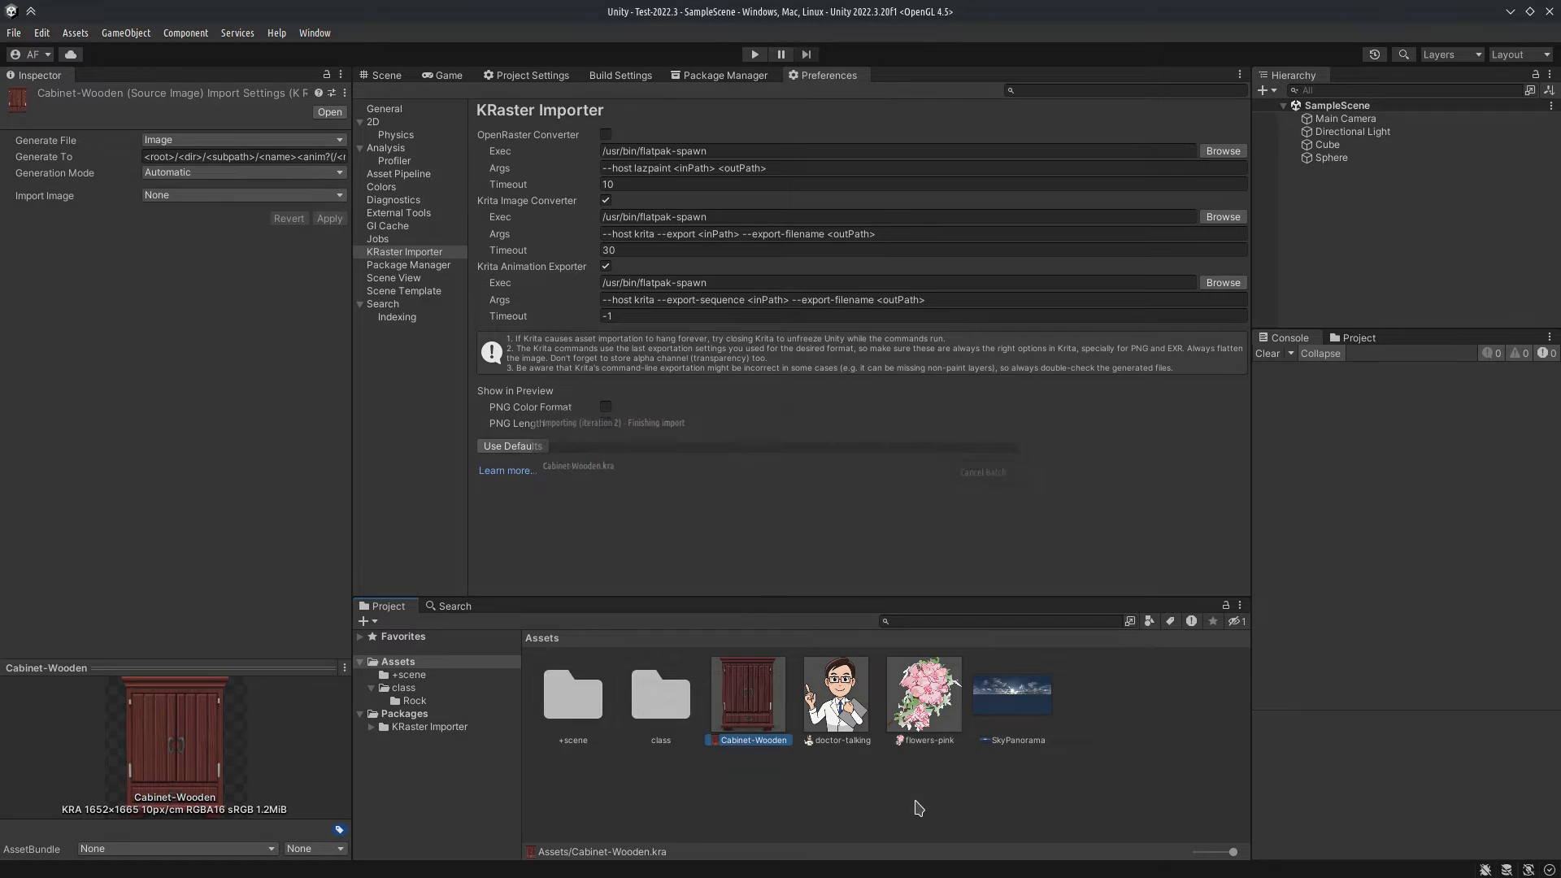
# Step: Turn on Alpha Is Transparency for the regenerated Cabinet-Wooden.kra texture and apply the import settings
pyautogui.click(825, 709)
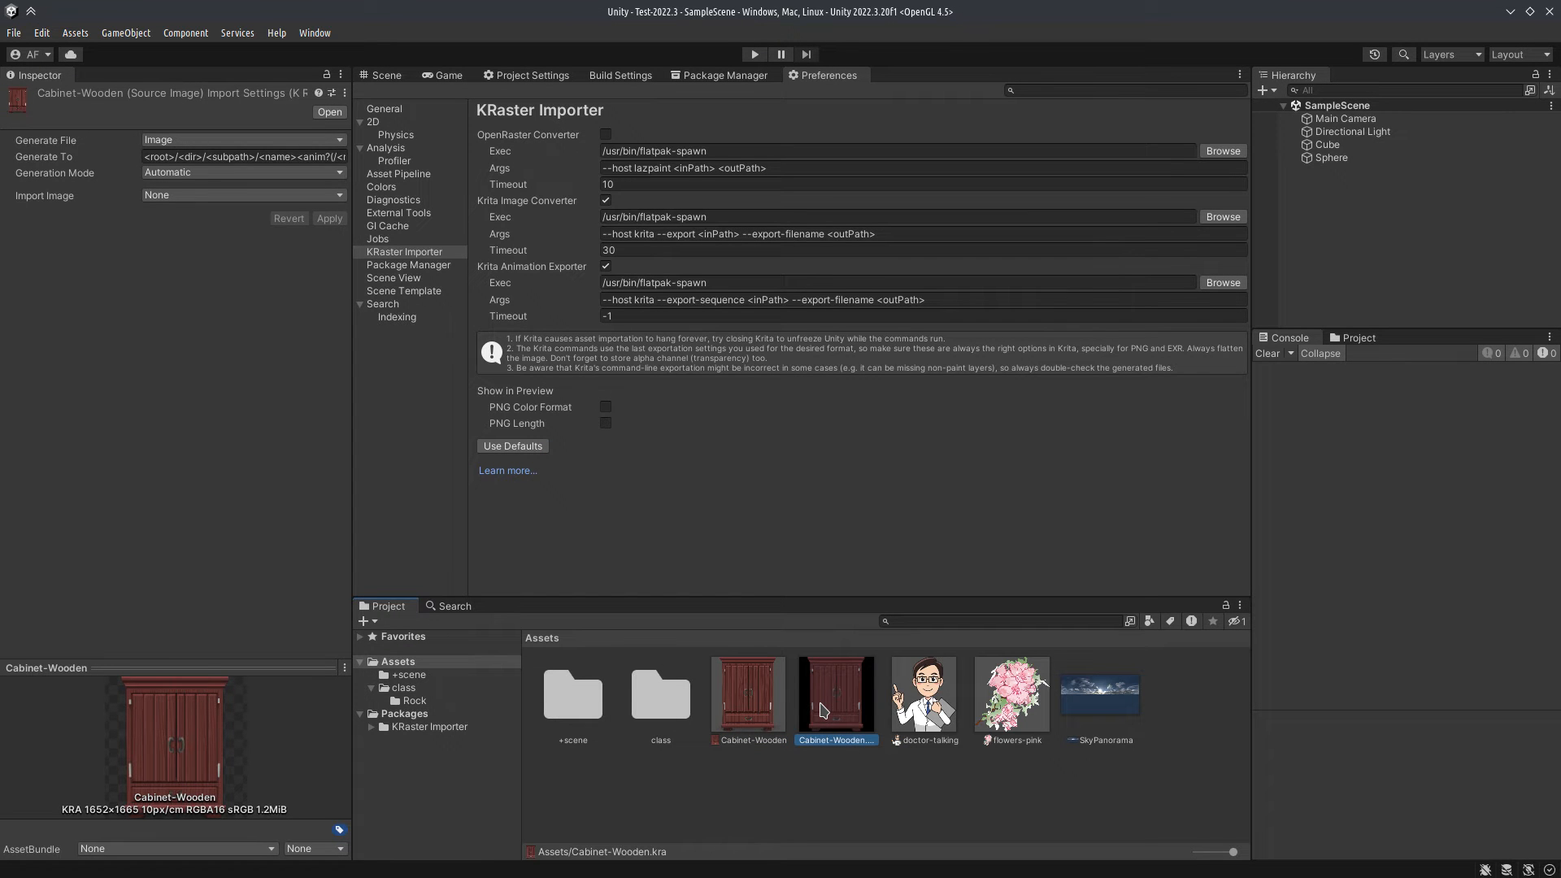
pyautogui.click(147, 224)
pyautogui.click(142, 220)
pyautogui.click(319, 649)
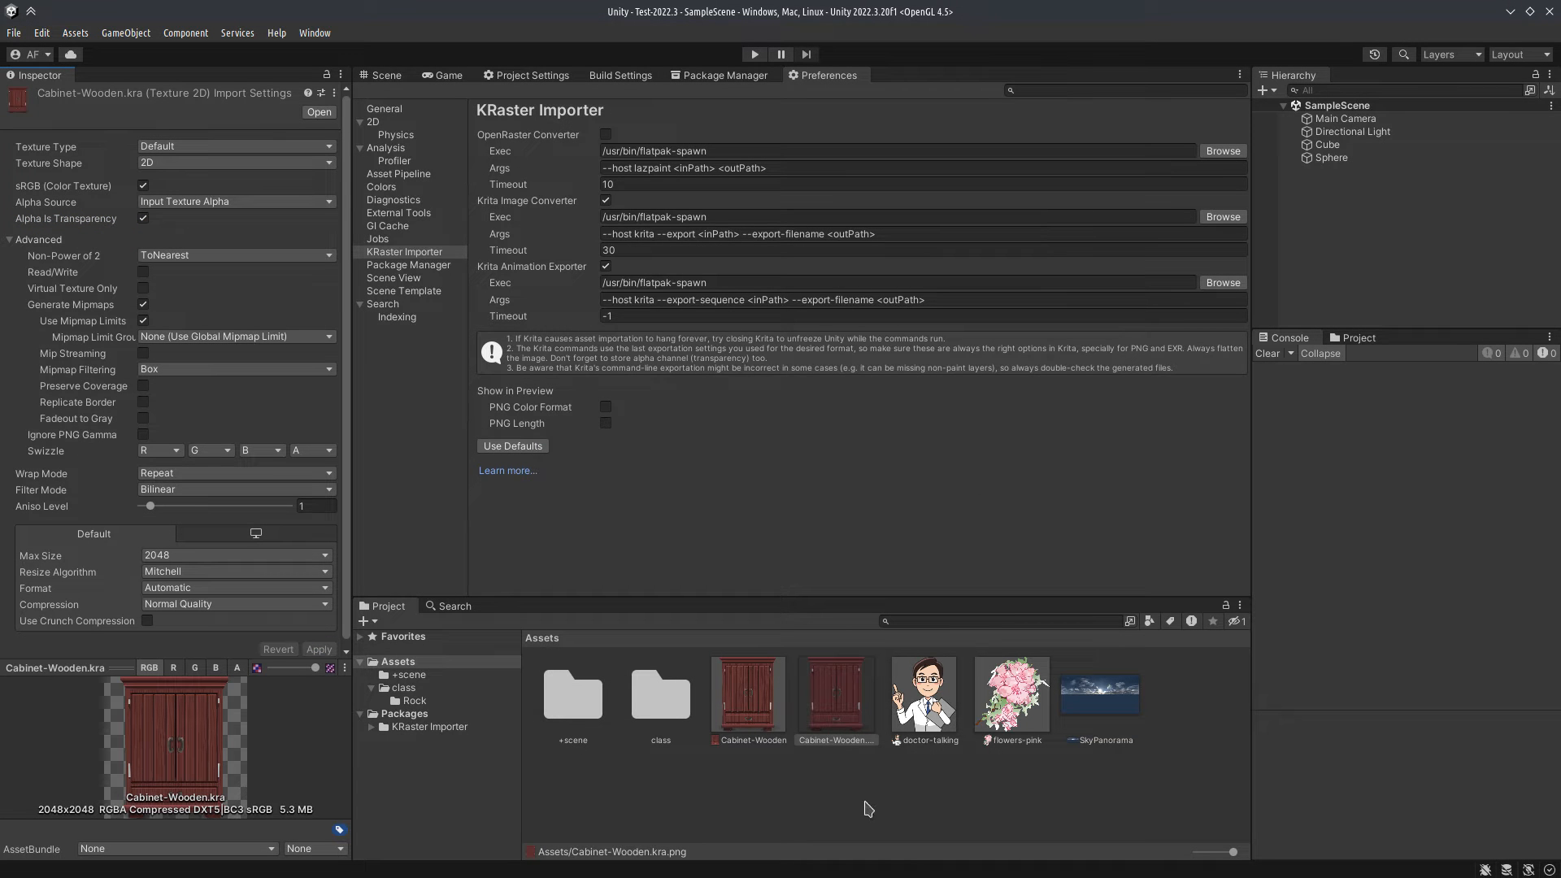
# Step: Set SkyPanorama to generate an Image file, apply the import settings, and close the Krita window
pyautogui.click(1177, 741)
pyautogui.click(1069, 704)
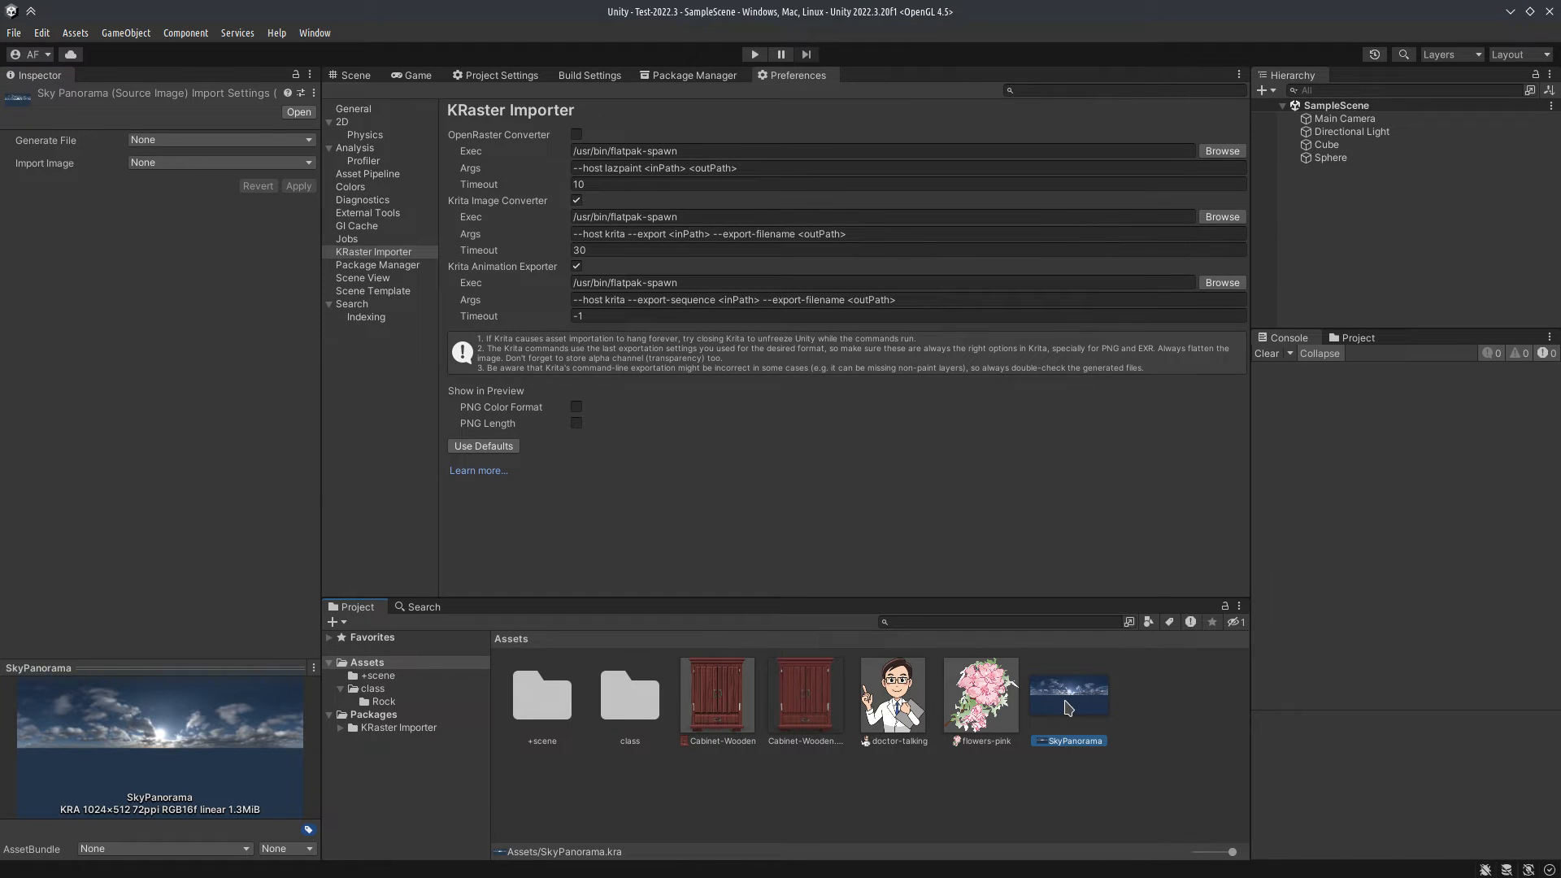
pyautogui.click(172, 148)
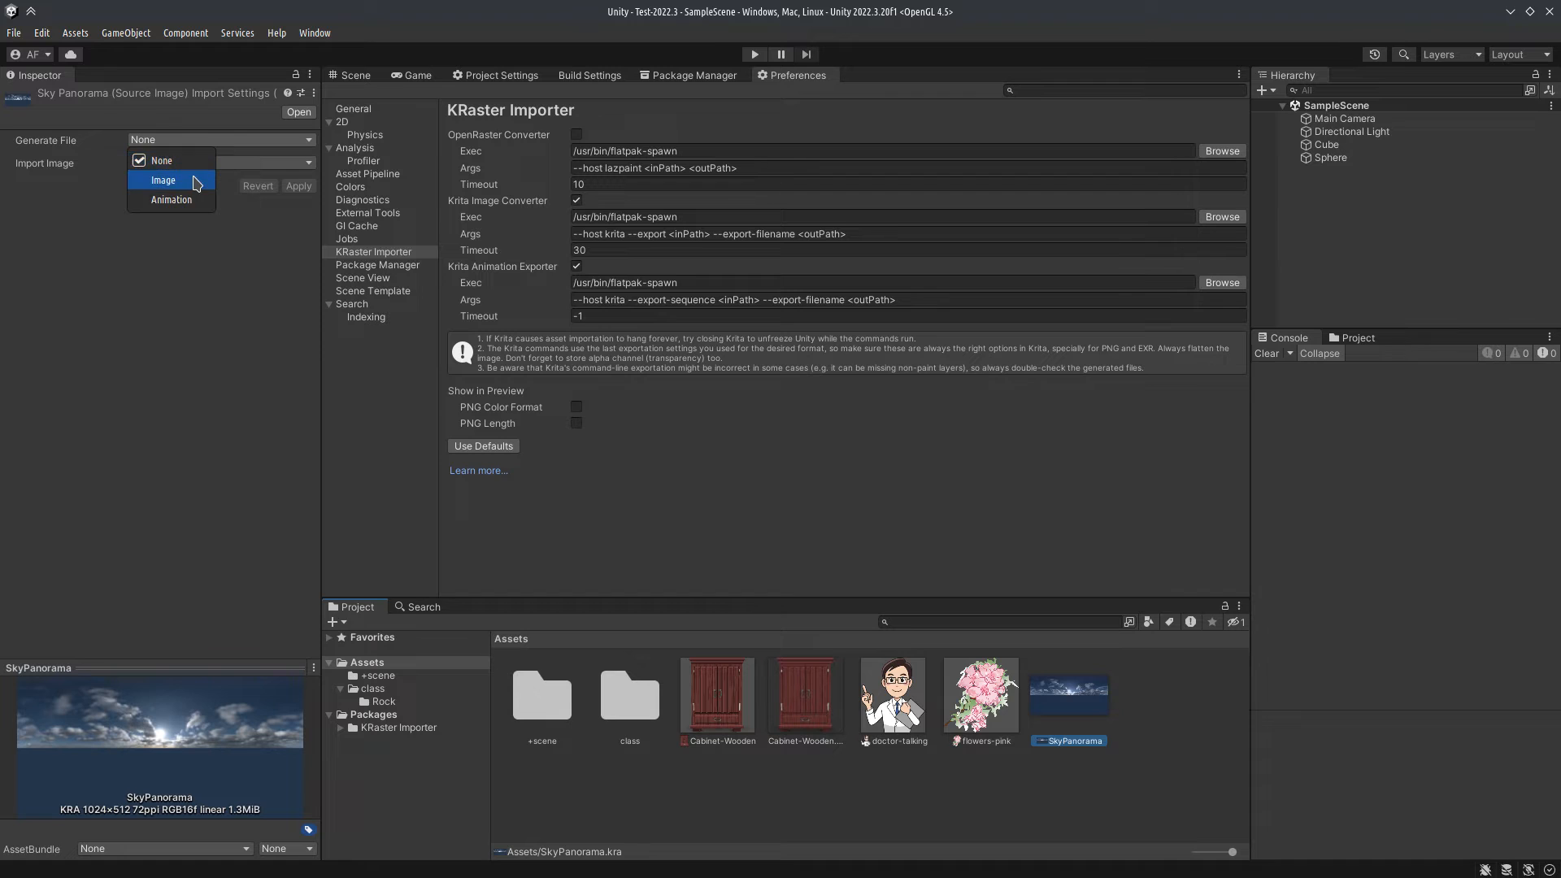
pyautogui.click(175, 177)
pyautogui.click(297, 219)
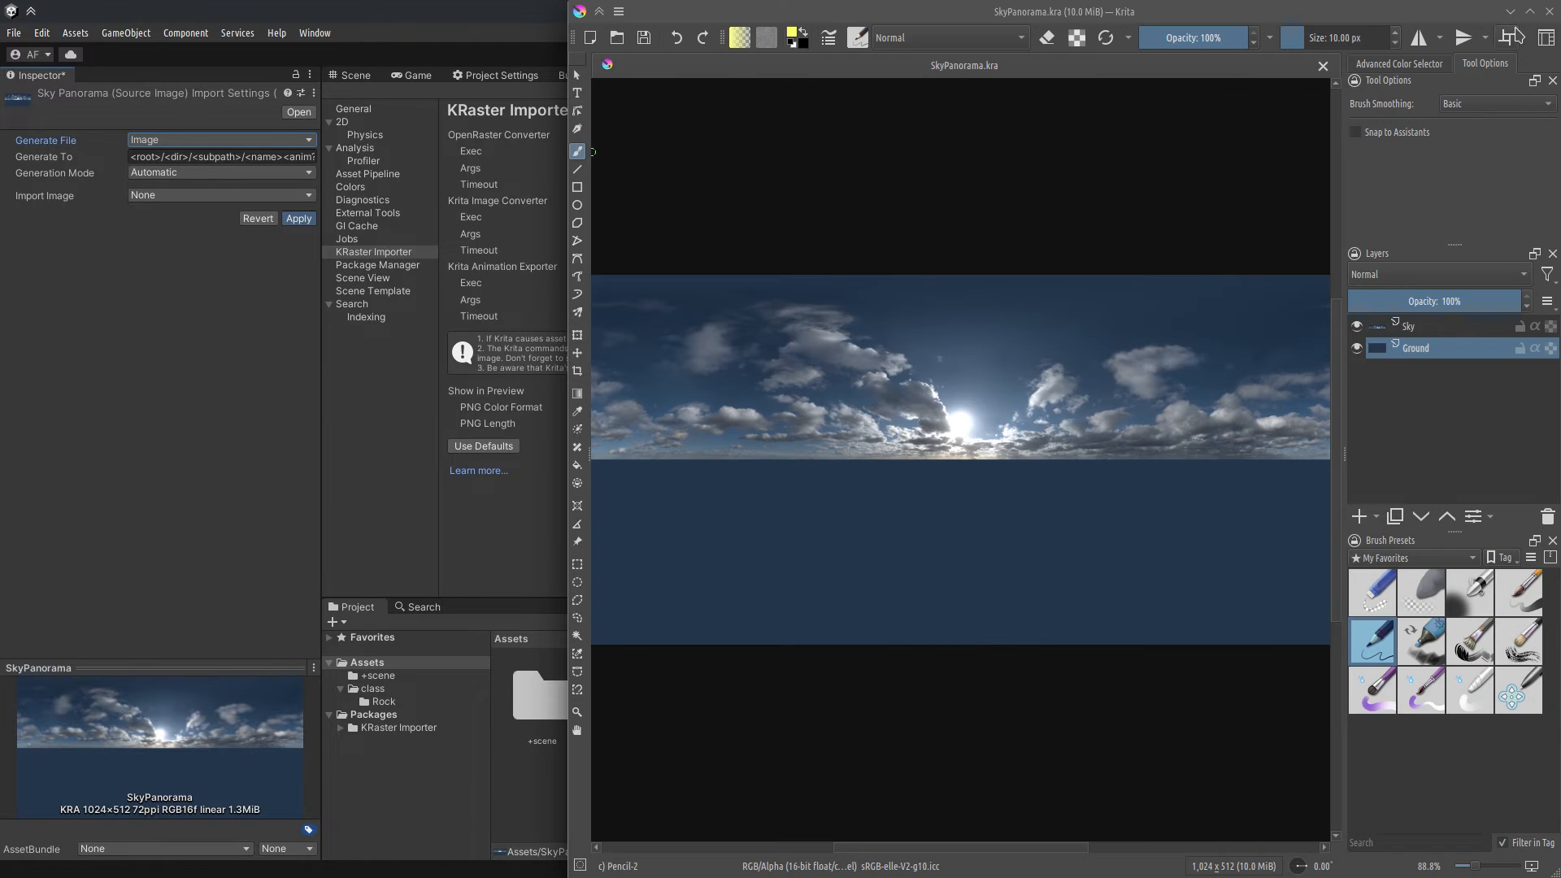
pyautogui.click(1550, 11)
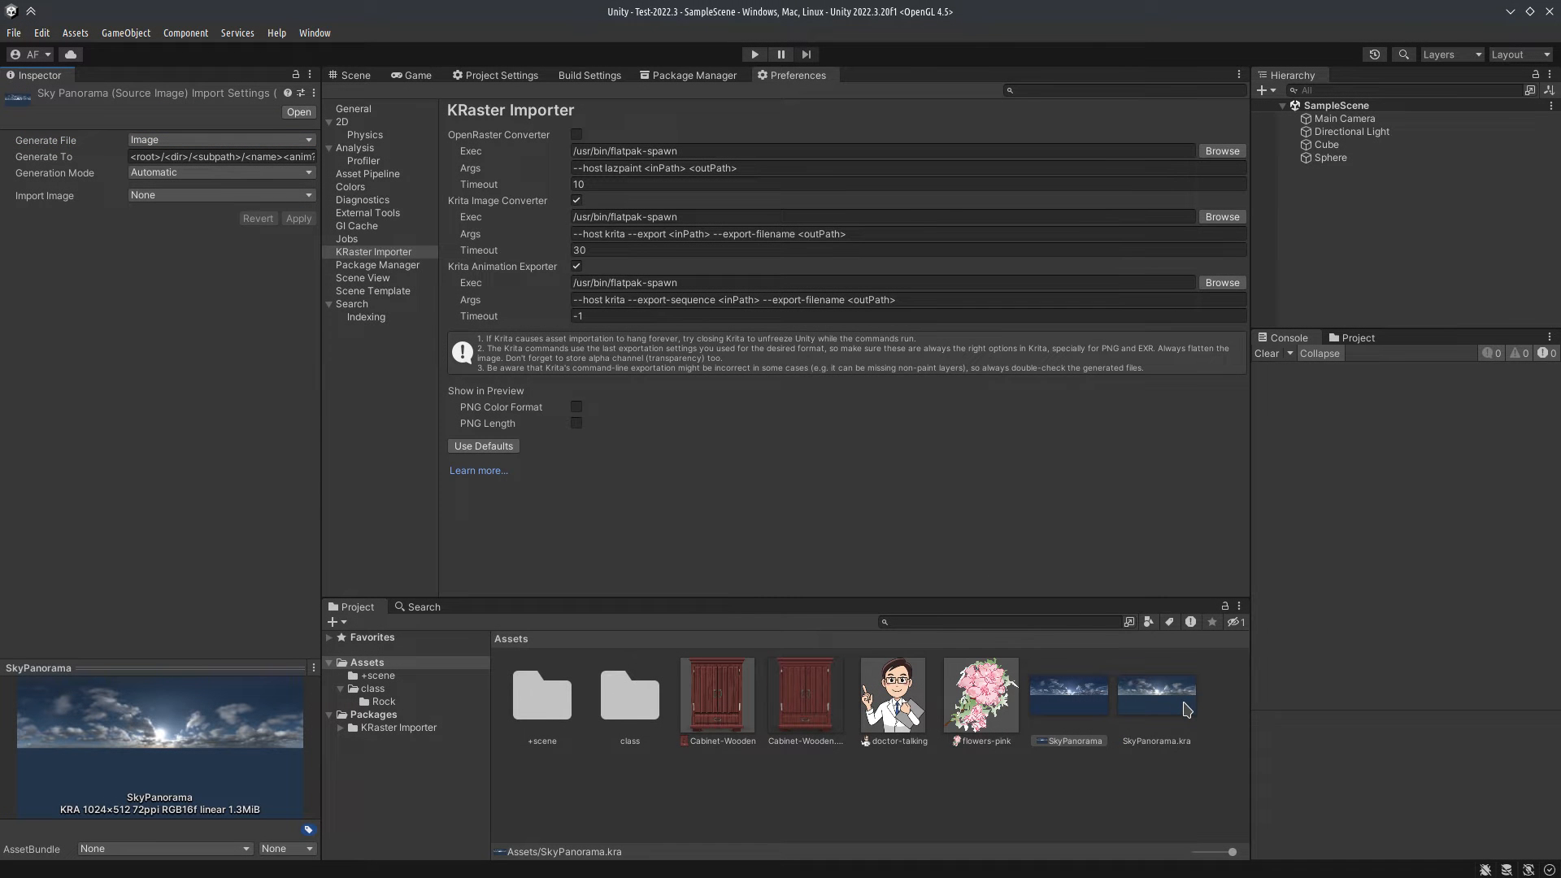
# Step: Set the texture shape of the generated SkyPanorama.kra texture to Cube
pyautogui.click(1187, 710)
pyautogui.click(186, 163)
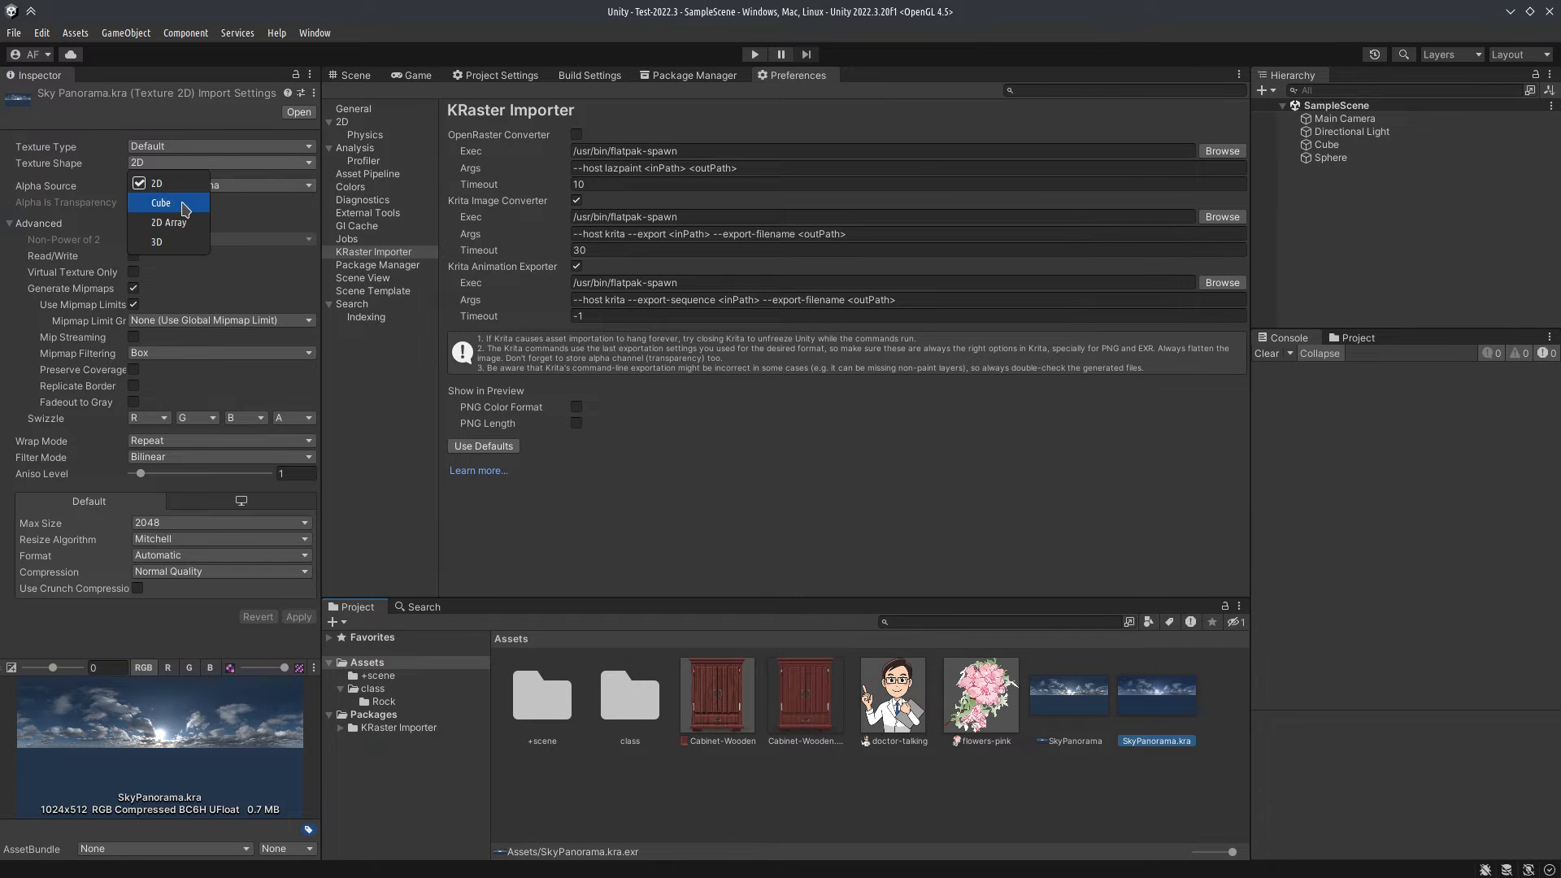
pyautogui.click(166, 196)
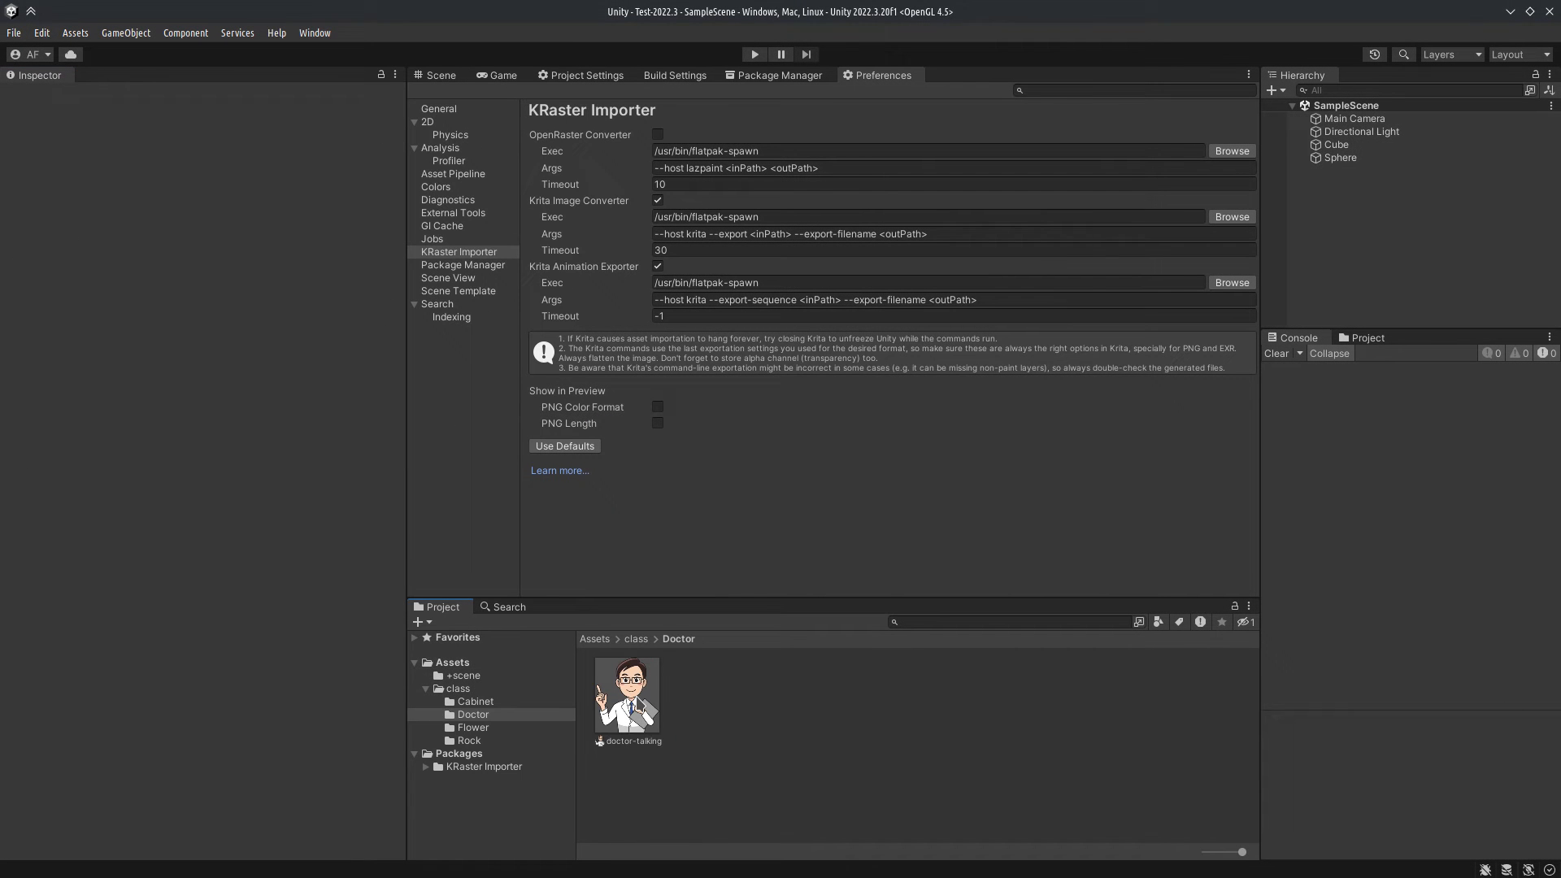
# Step: Set doctor-talking in the Doctor folder to generate an Animation file and apply the import settings
pyautogui.click(627, 695)
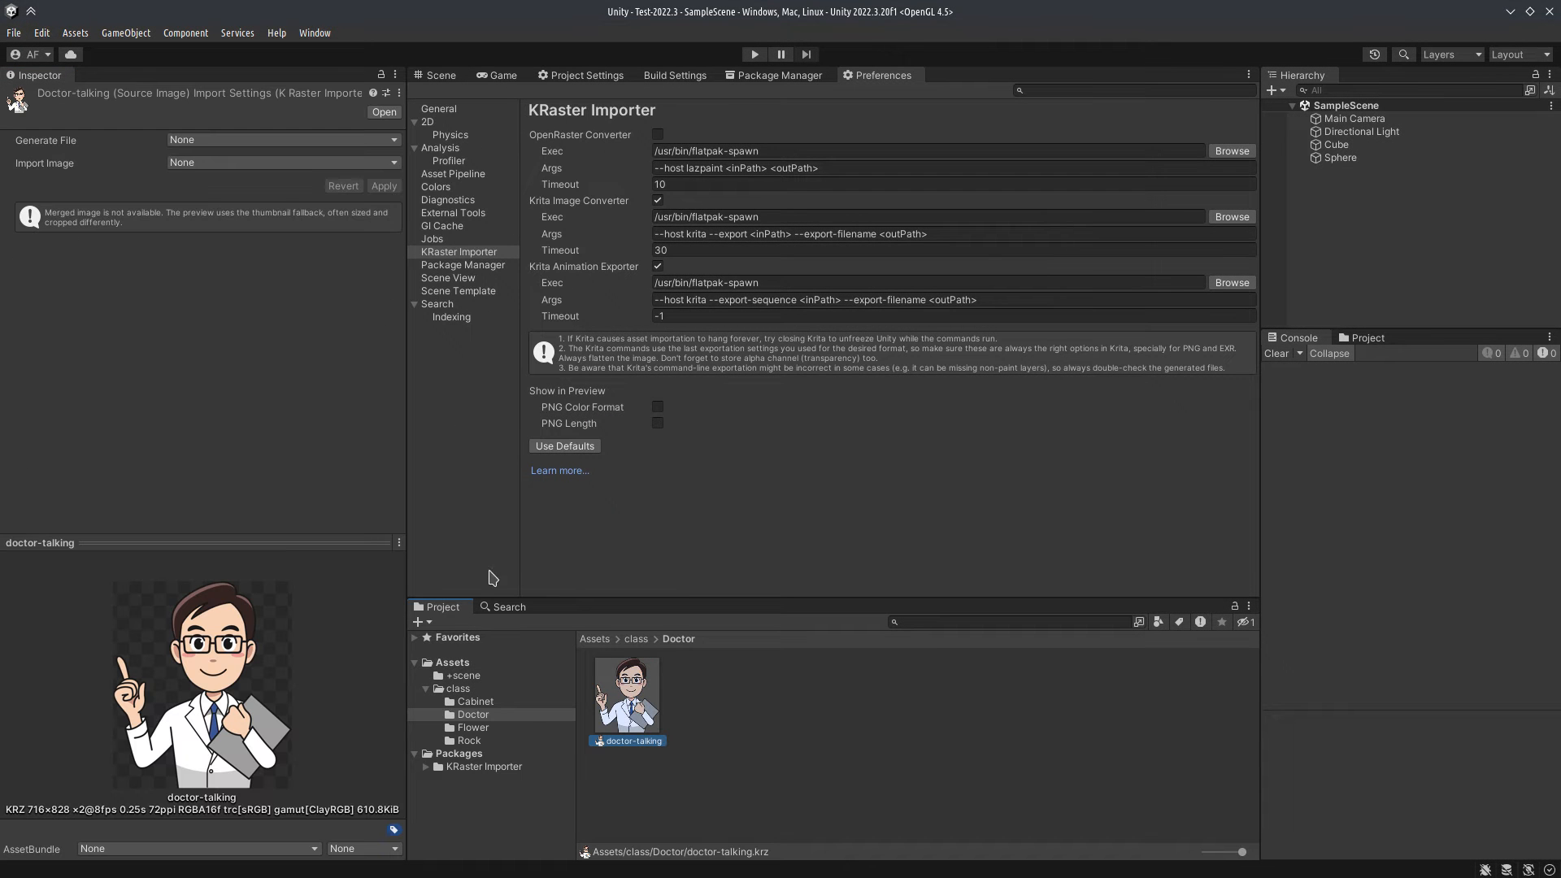
pyautogui.click(195, 140)
pyautogui.click(230, 201)
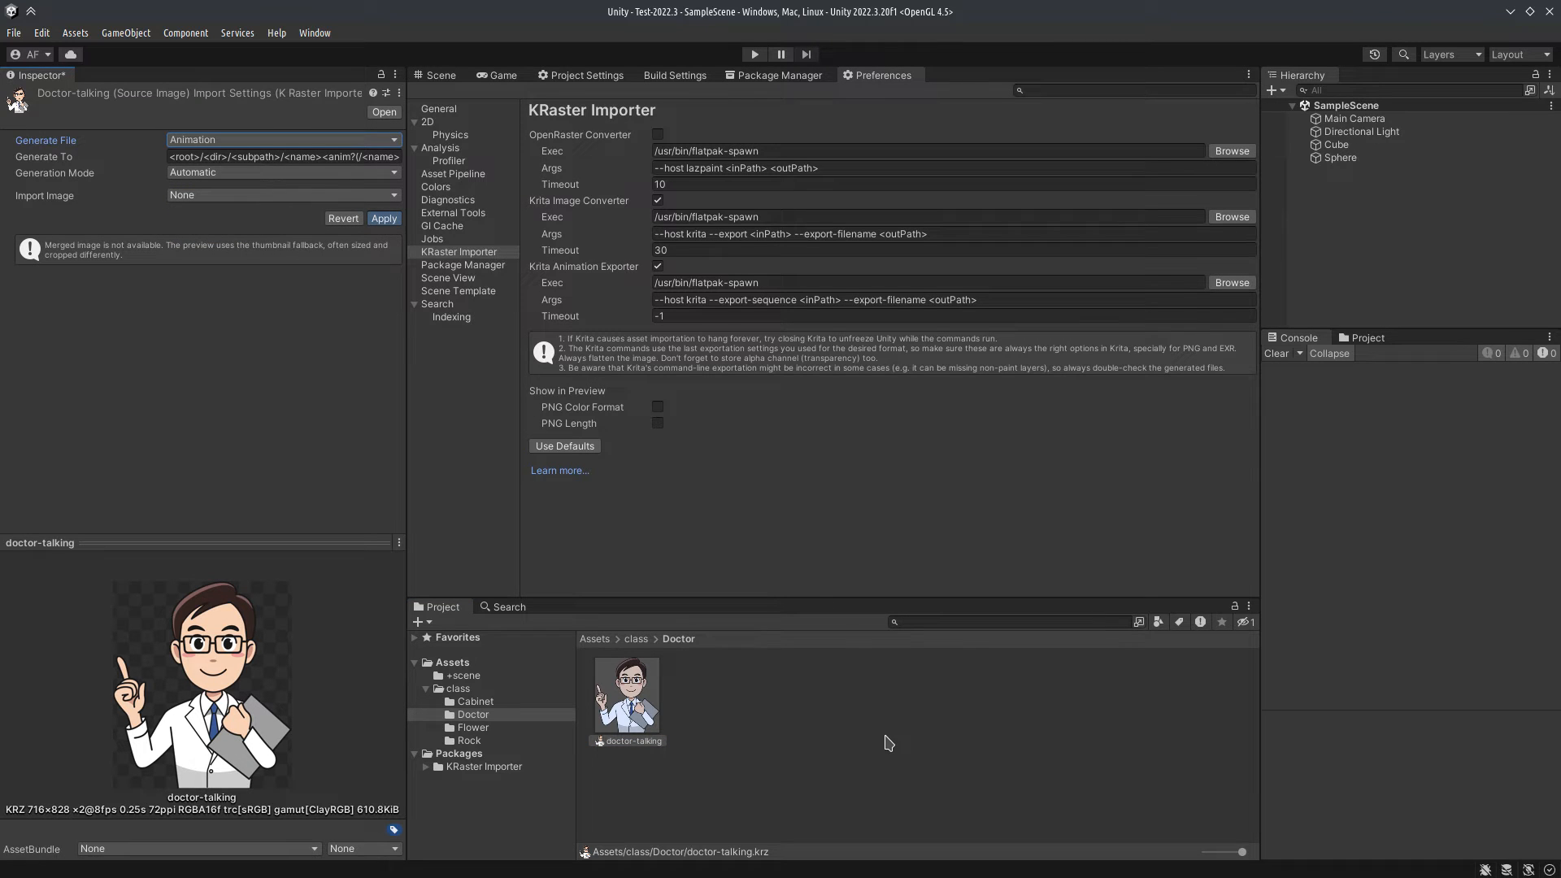
# Step: Set both generated frames in the doctor-talking folder to texture type Sprite (2D and UI) and apply the change
pyautogui.click(619, 702)
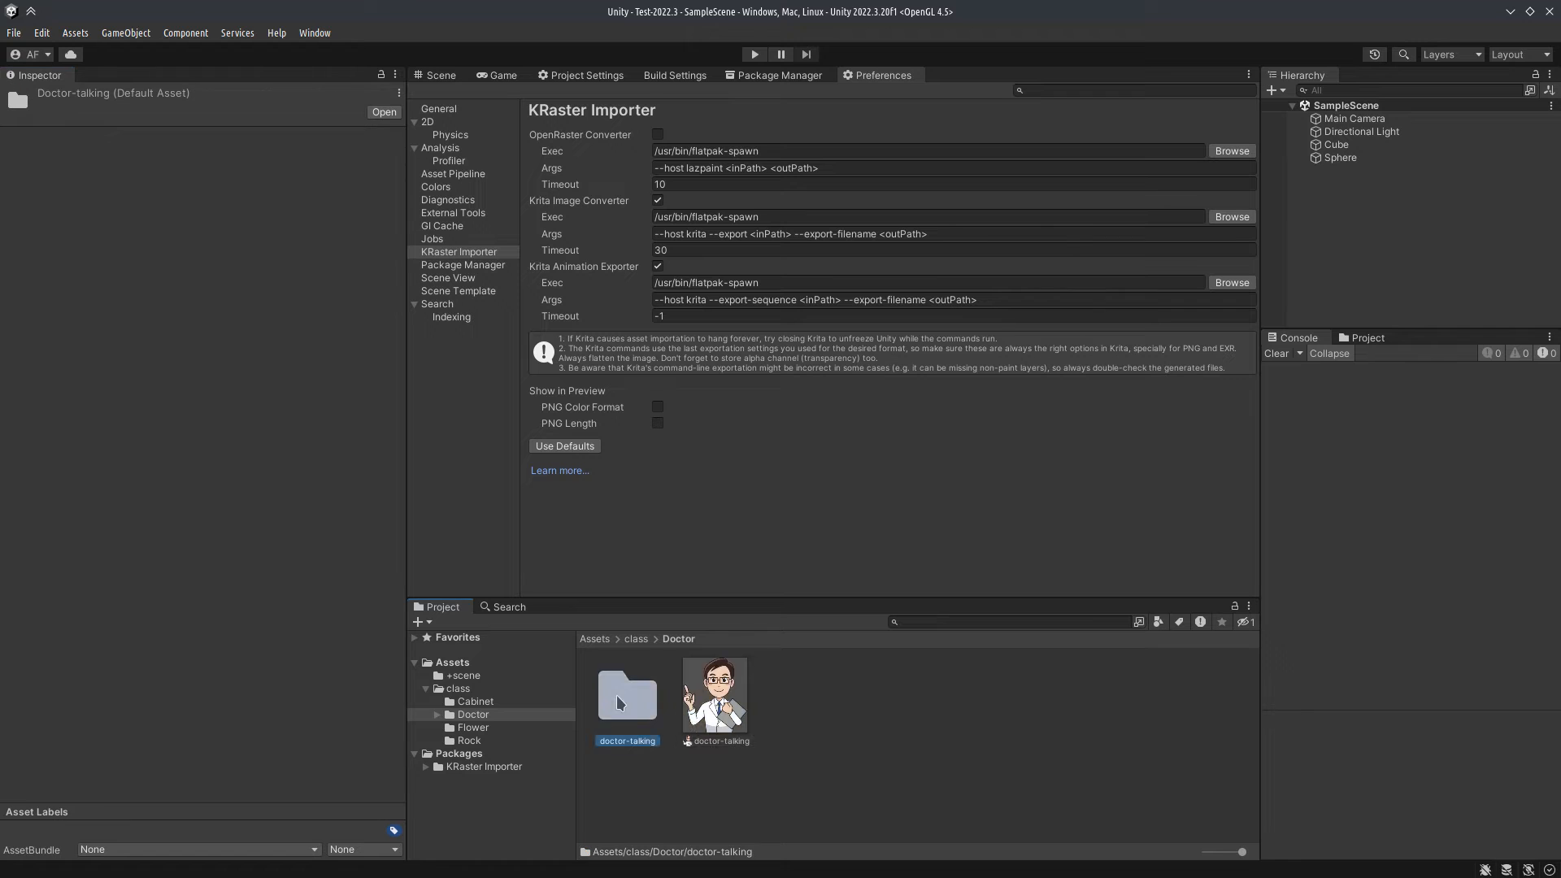
pyautogui.doubleClick(620, 702)
pyautogui.hotkey('ctrl', 'a')
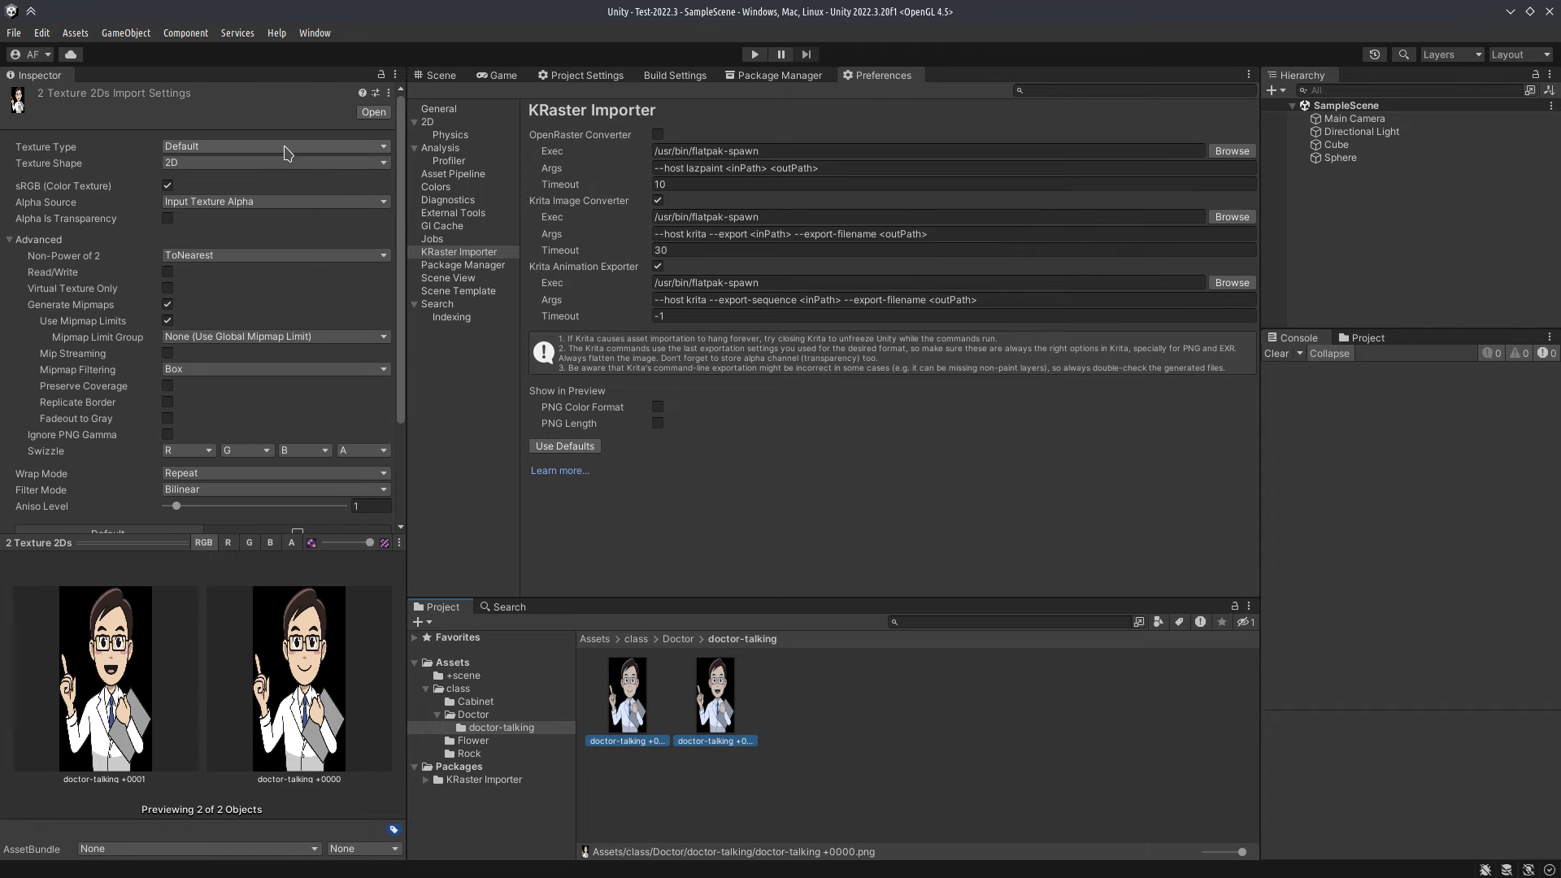
pyautogui.click(280, 152)
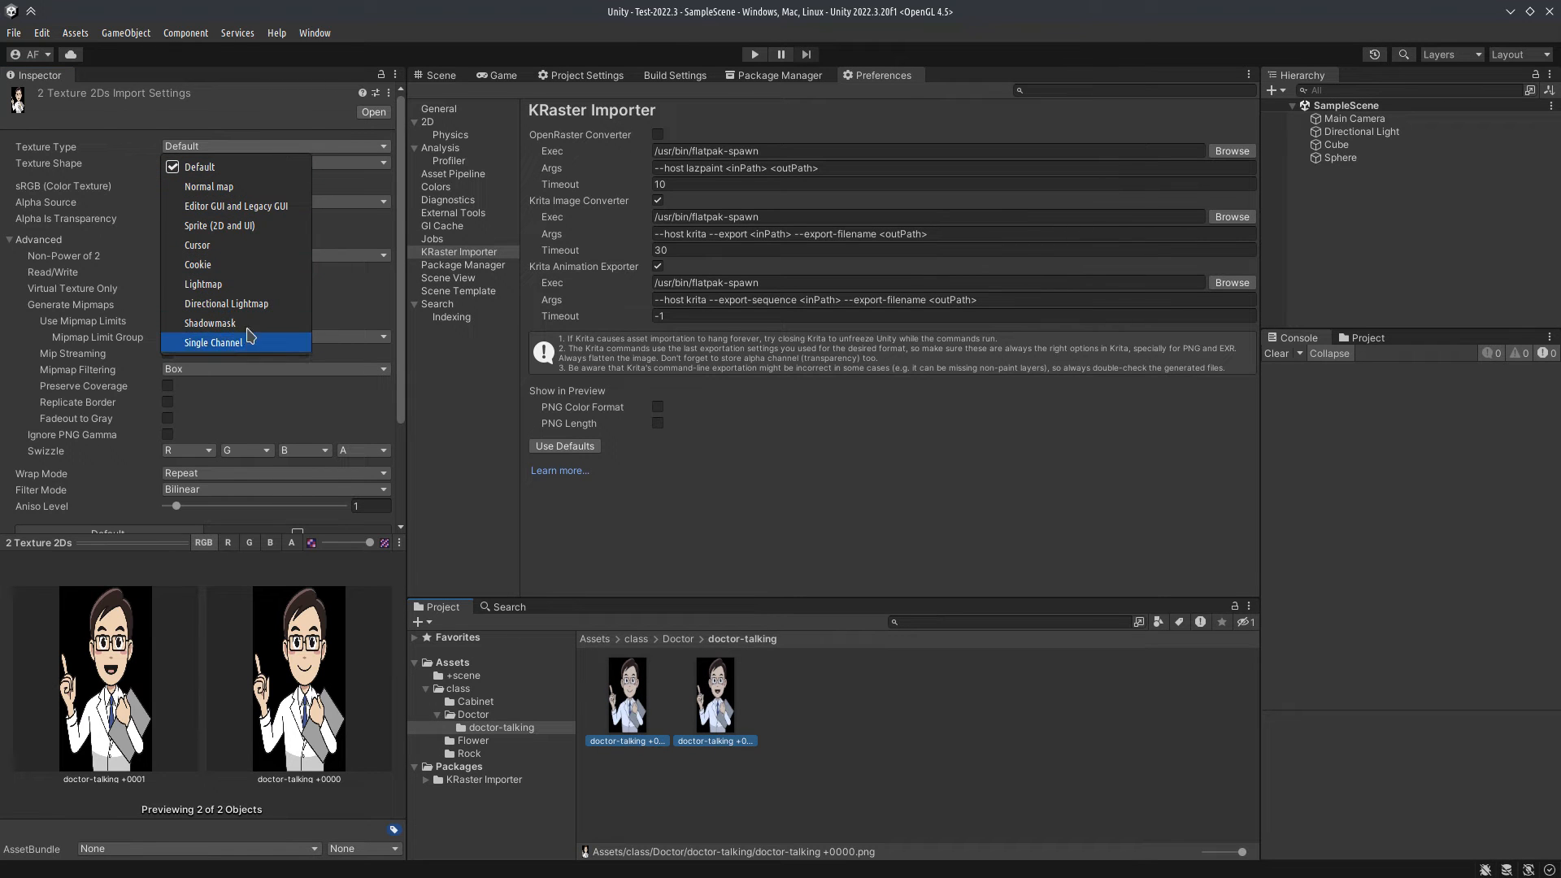
pyautogui.click(229, 227)
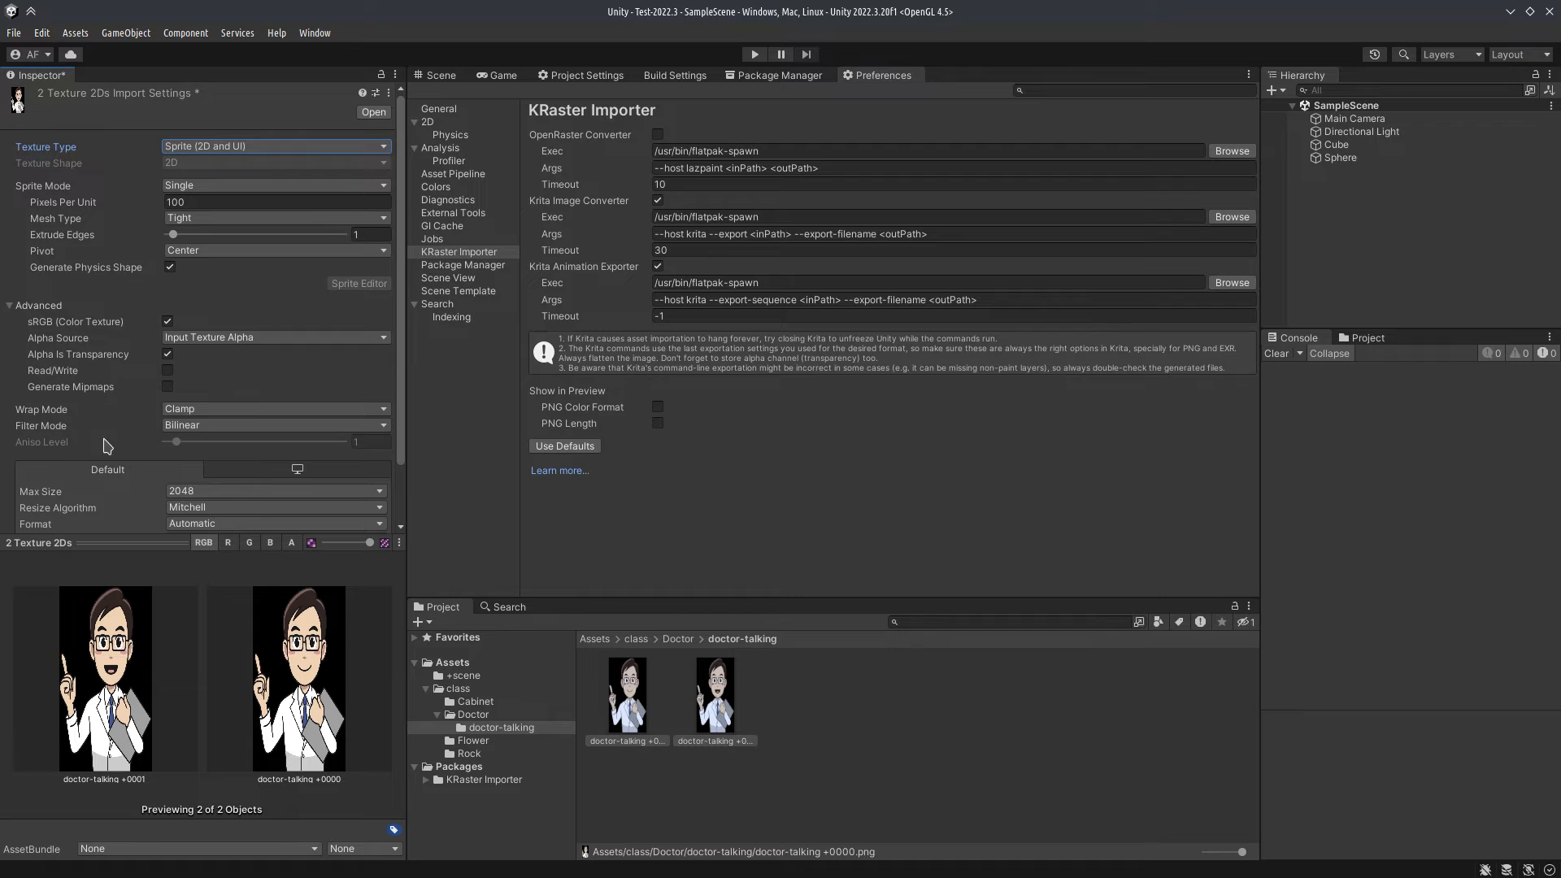
pyautogui.scroll(-2, 122, 435)
pyautogui.click(373, 519)
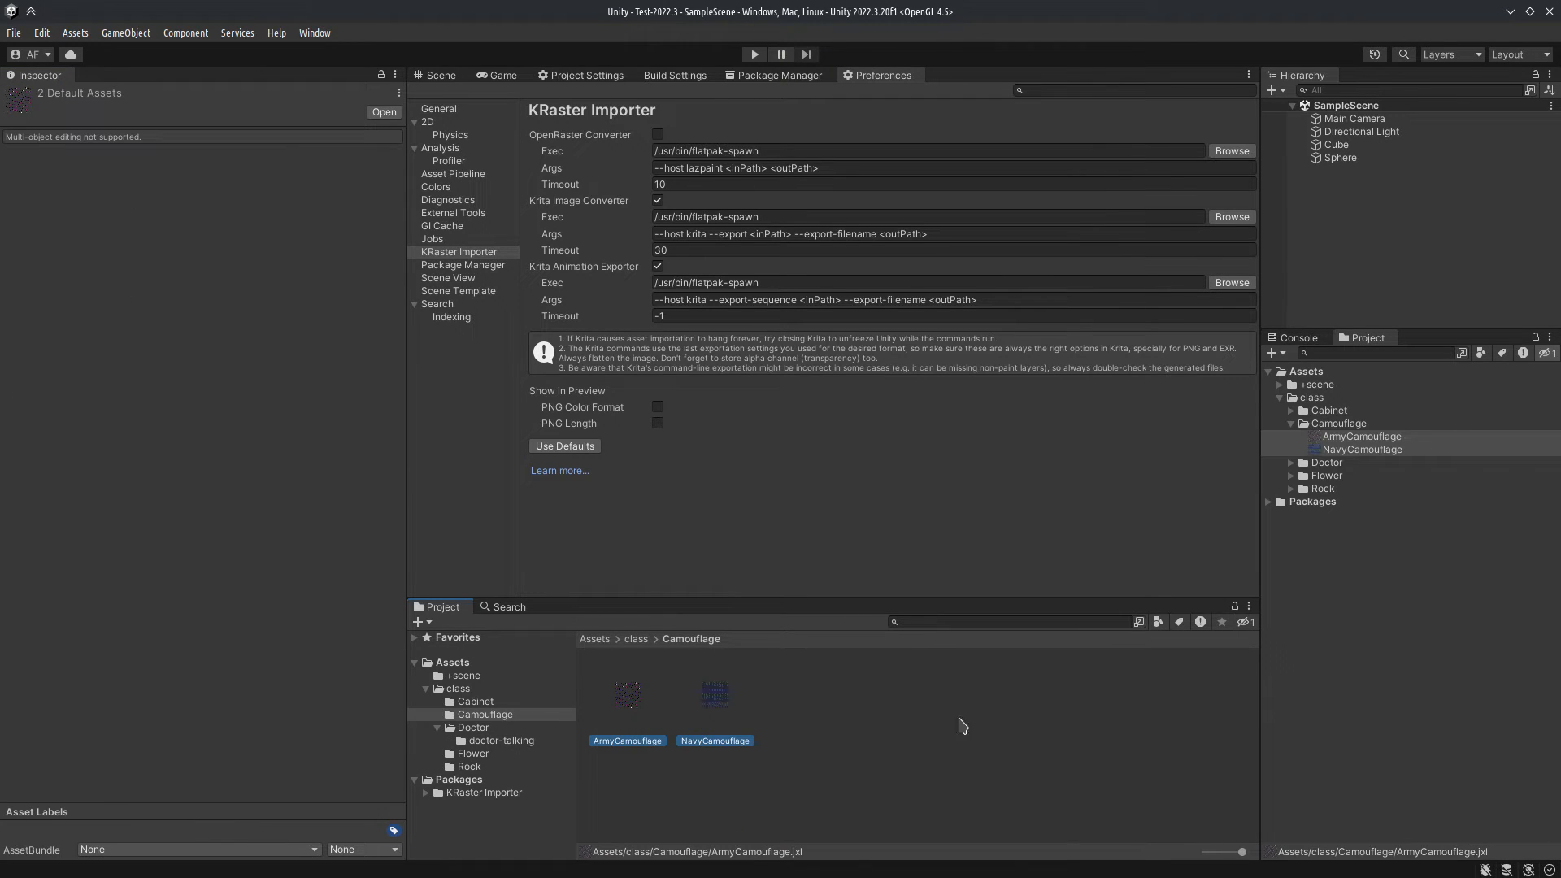
# Step: Convert the selected ArmyCamouflage and NavyCamouflage files to Krita images in the same folder, and show the console log
pyautogui.rightClick(716, 698)
pyautogui.moveTo(812, 671)
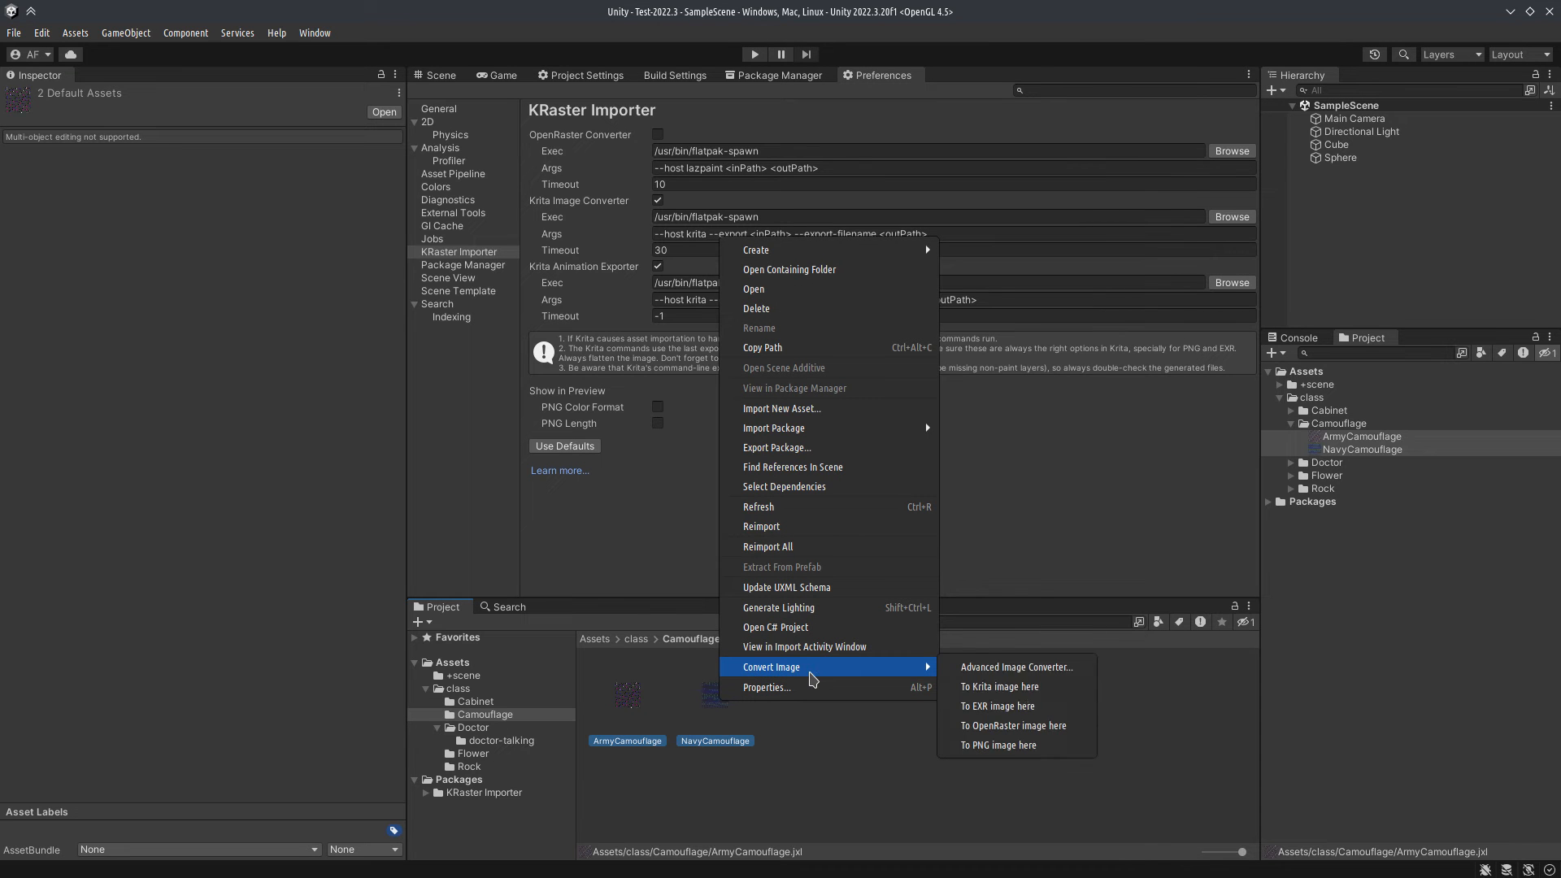
pyautogui.click(1000, 688)
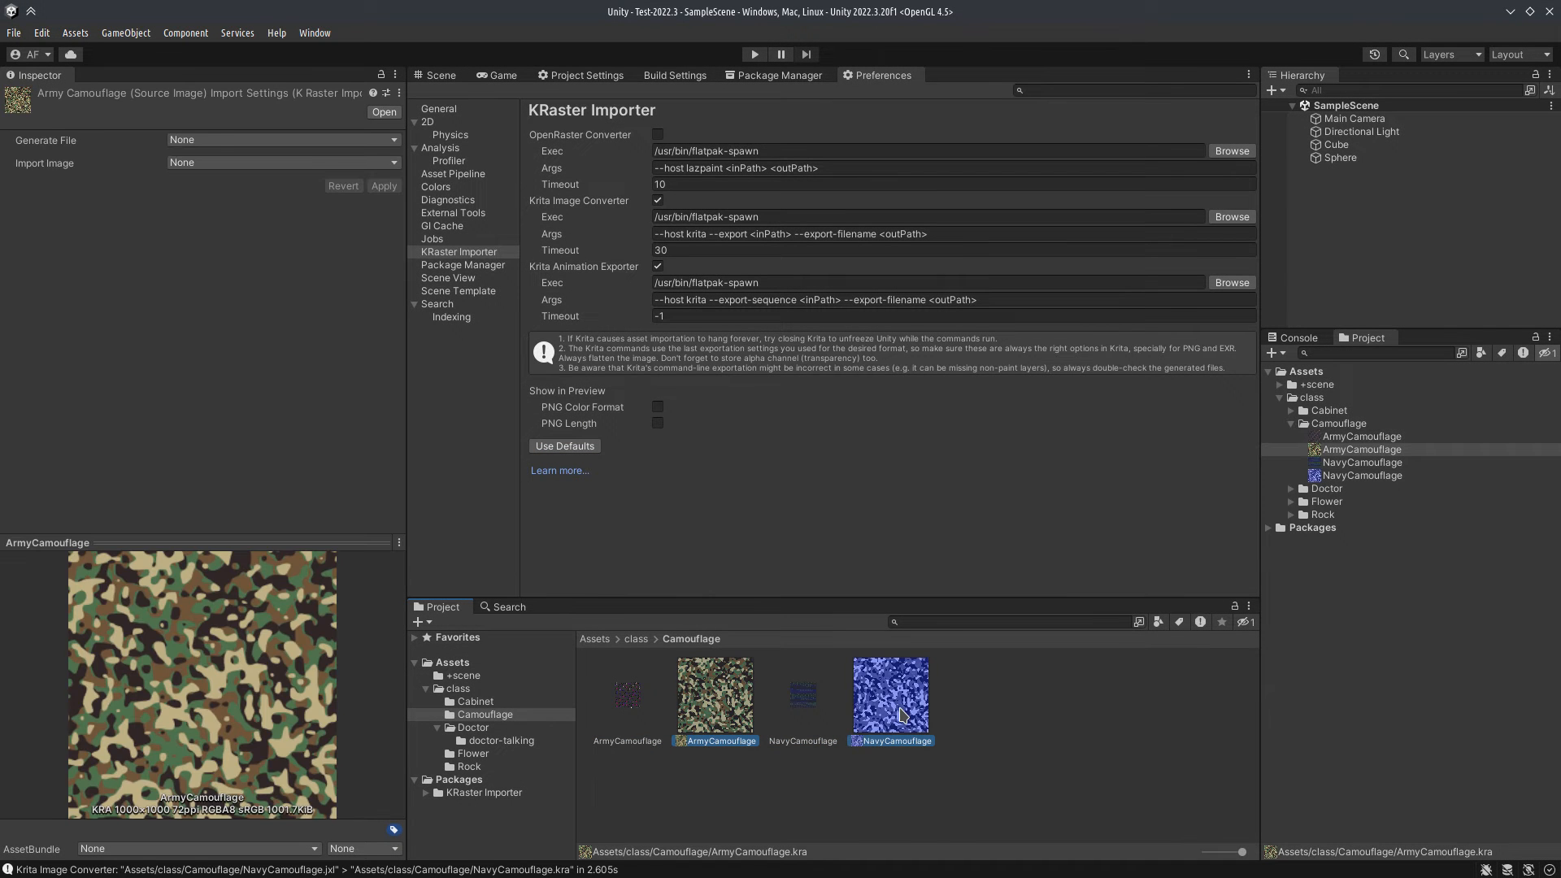
pyautogui.click(1299, 338)
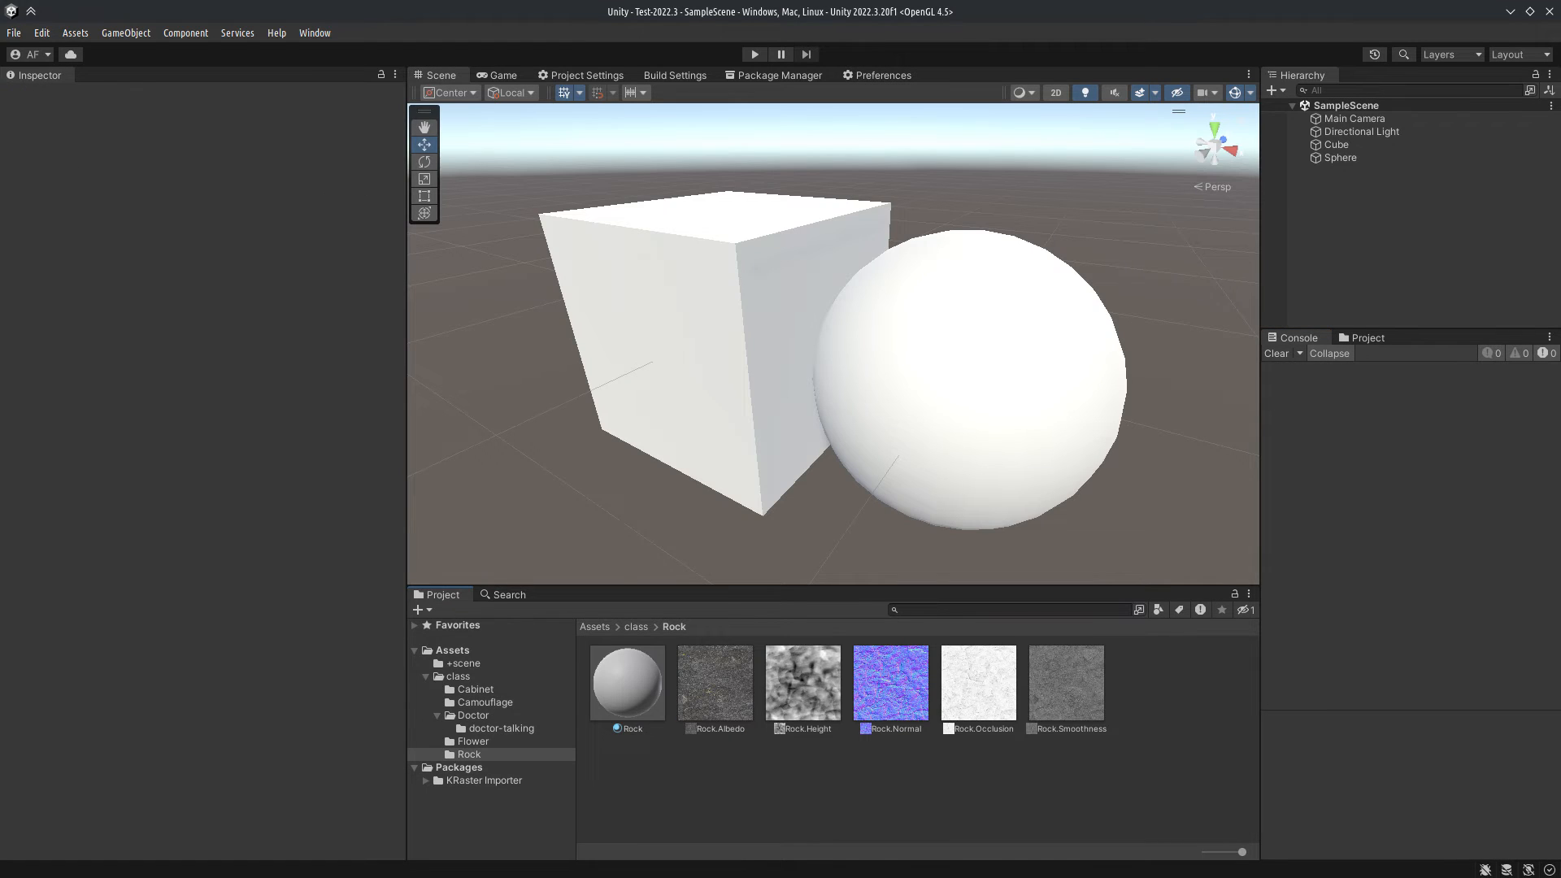
# Step: Open the advanced Image Converter Tool and set its output format to .png: Portable Network Graphics [LDR]
pyautogui.click(86, 35)
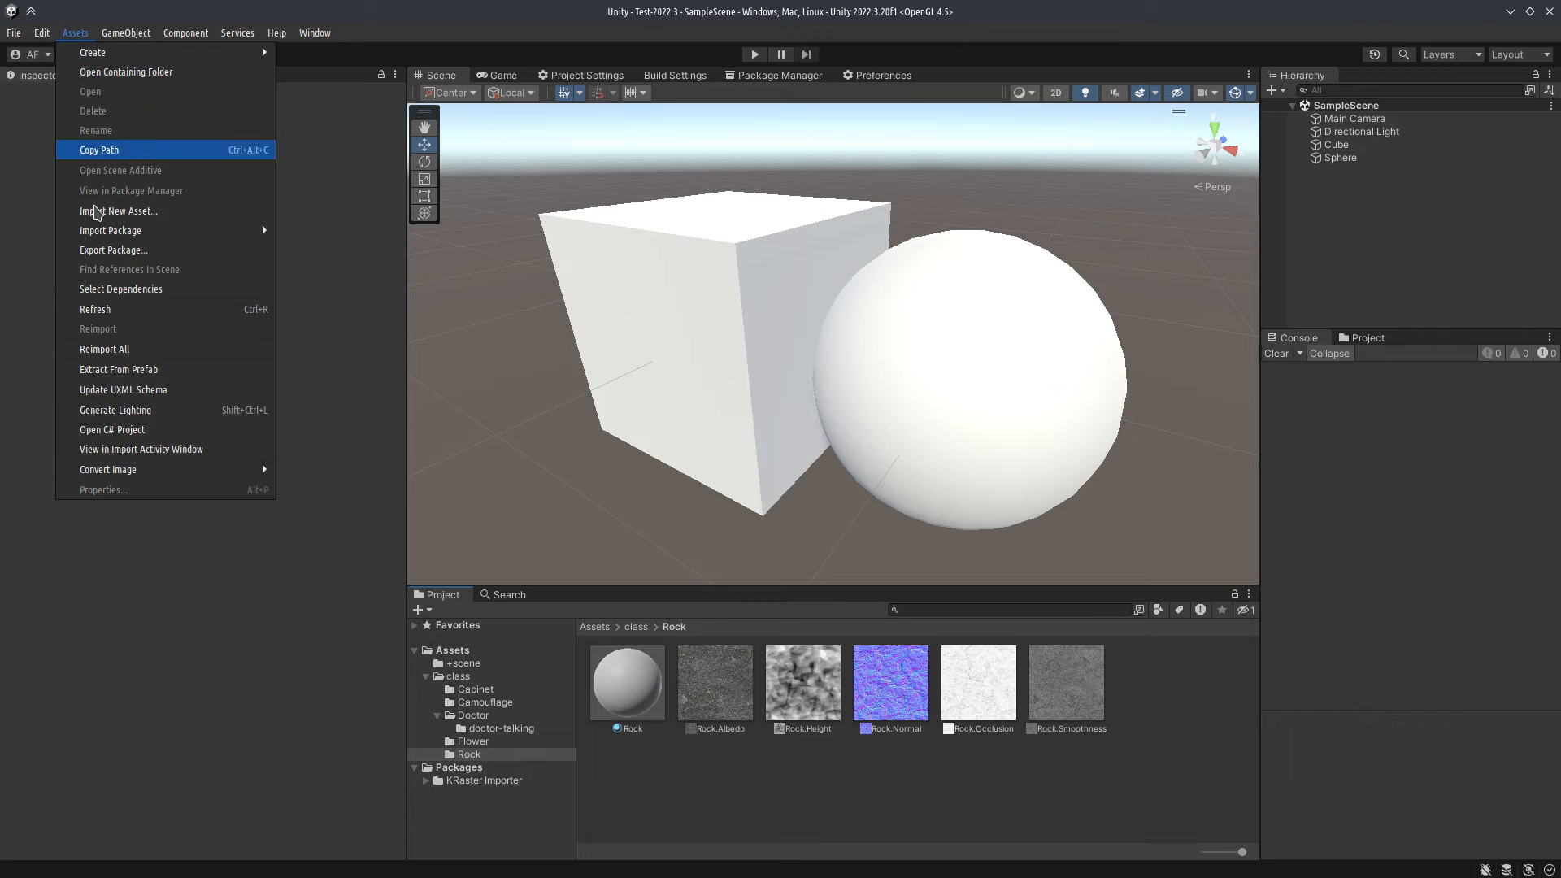
pyautogui.moveTo(192, 473)
pyautogui.click(298, 471)
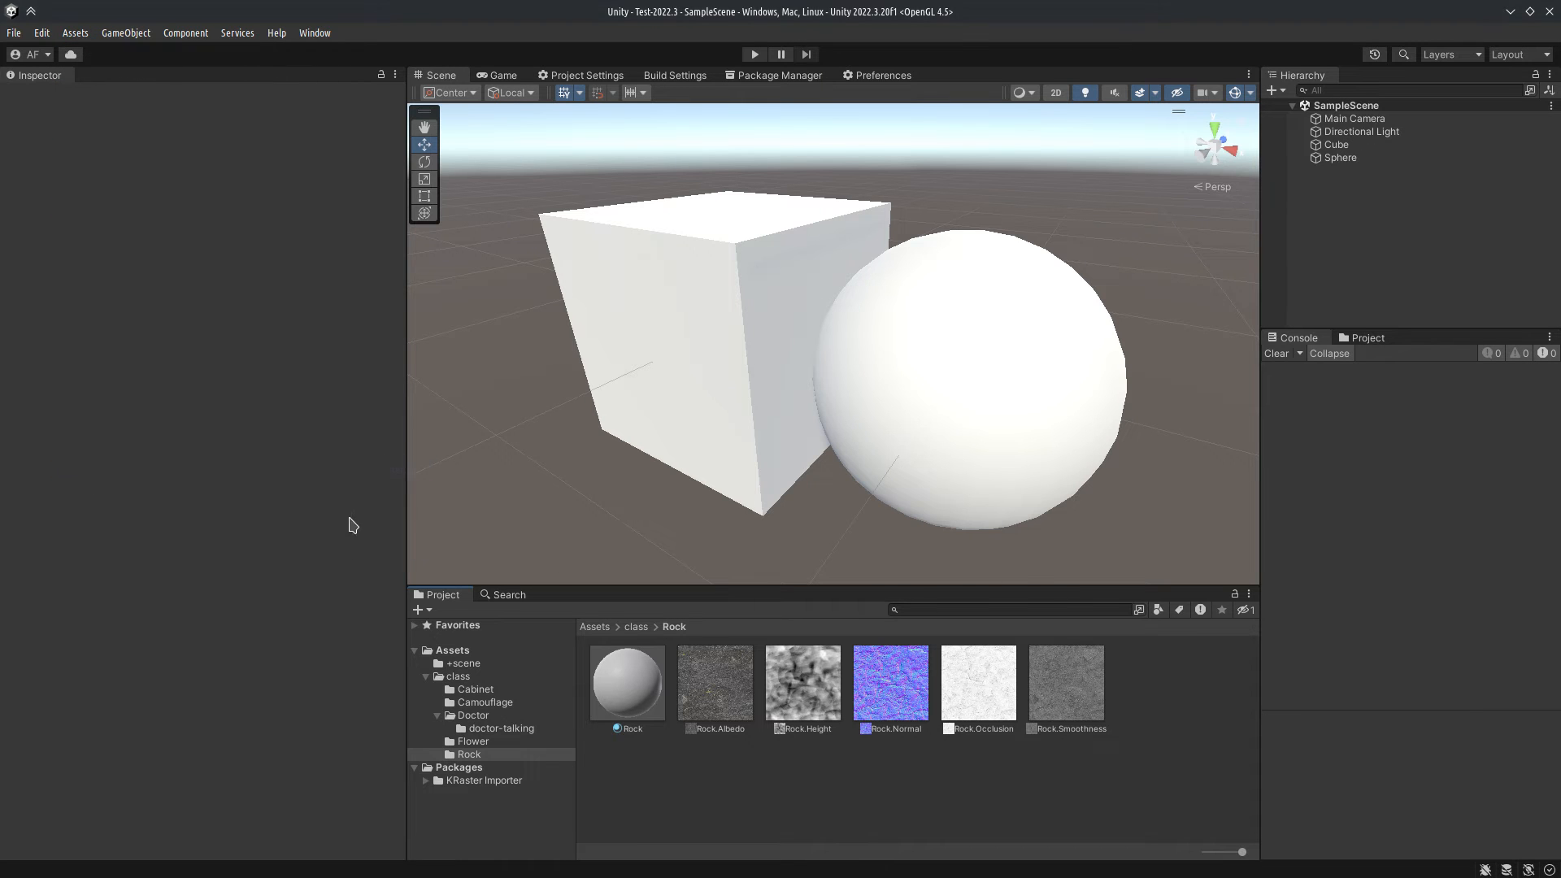
pyautogui.moveTo(651, 425)
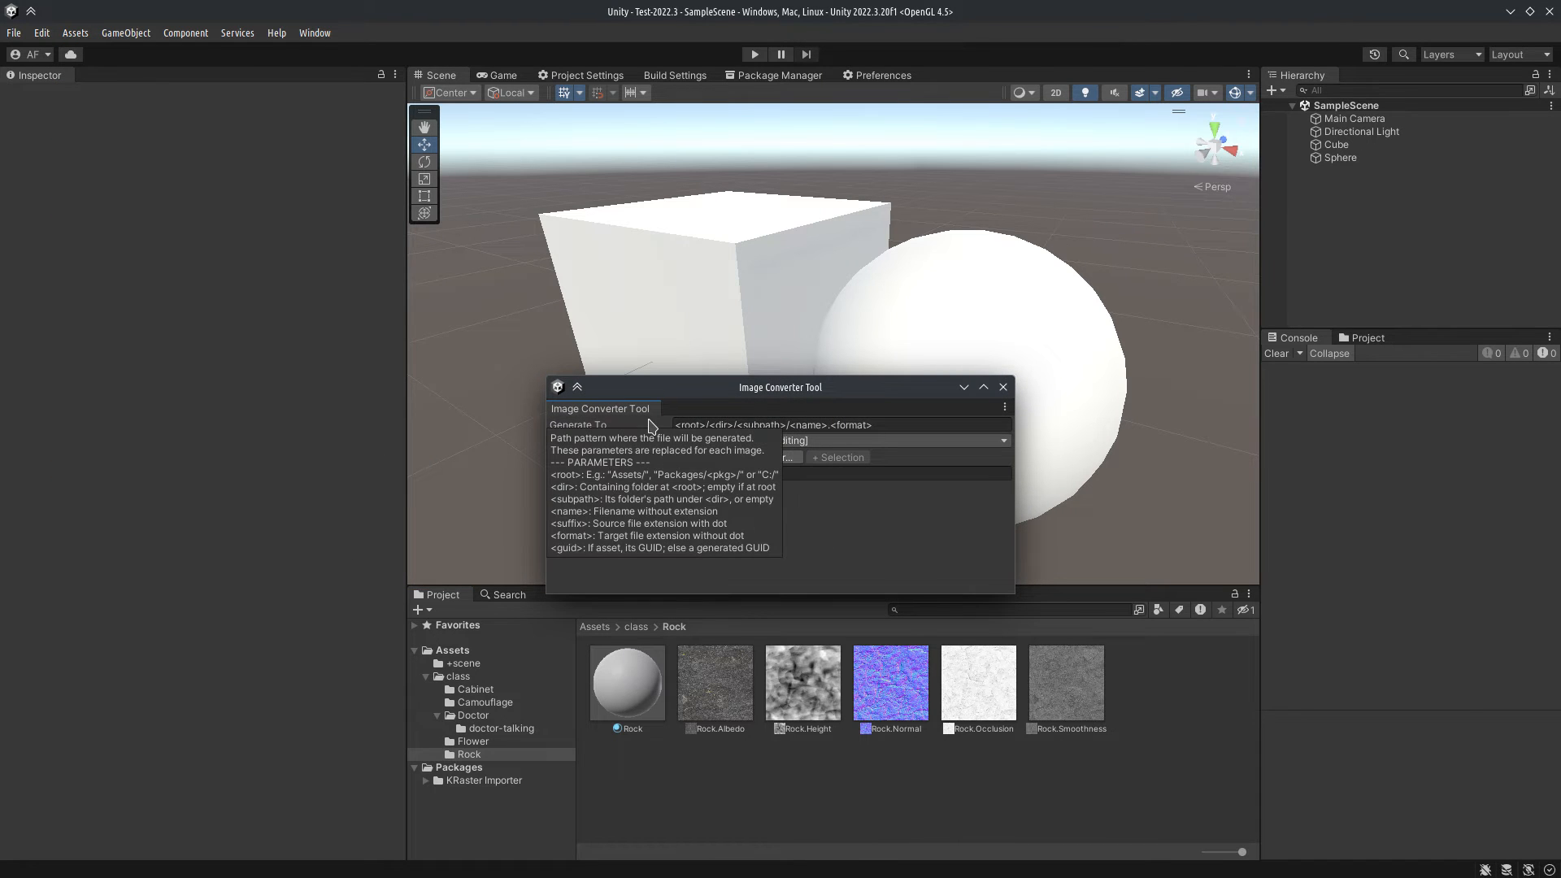
pyautogui.click(865, 443)
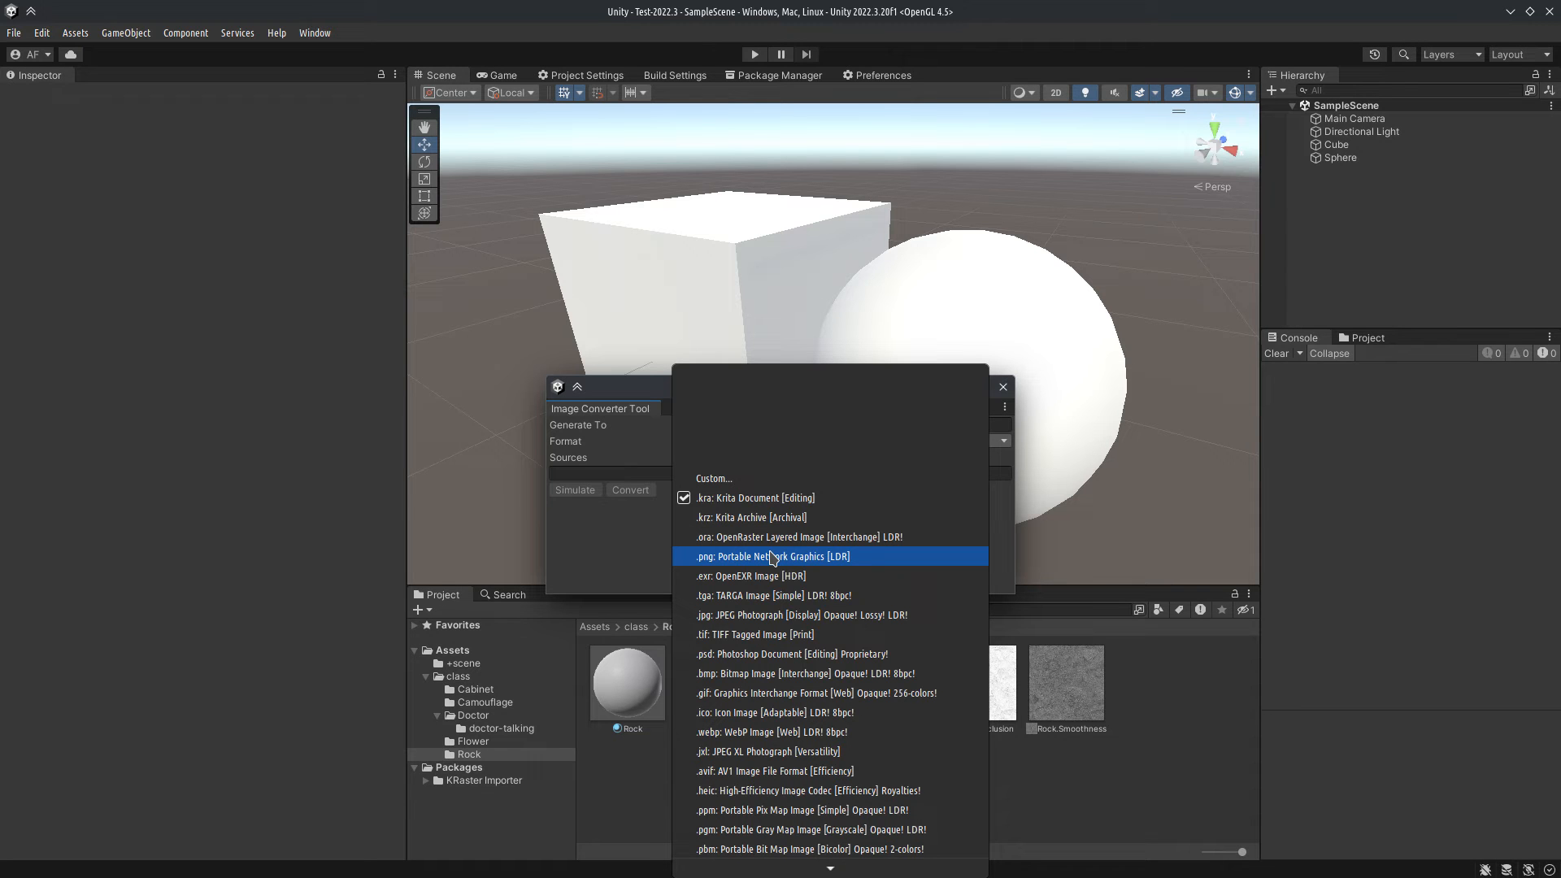
pyautogui.click(773, 558)
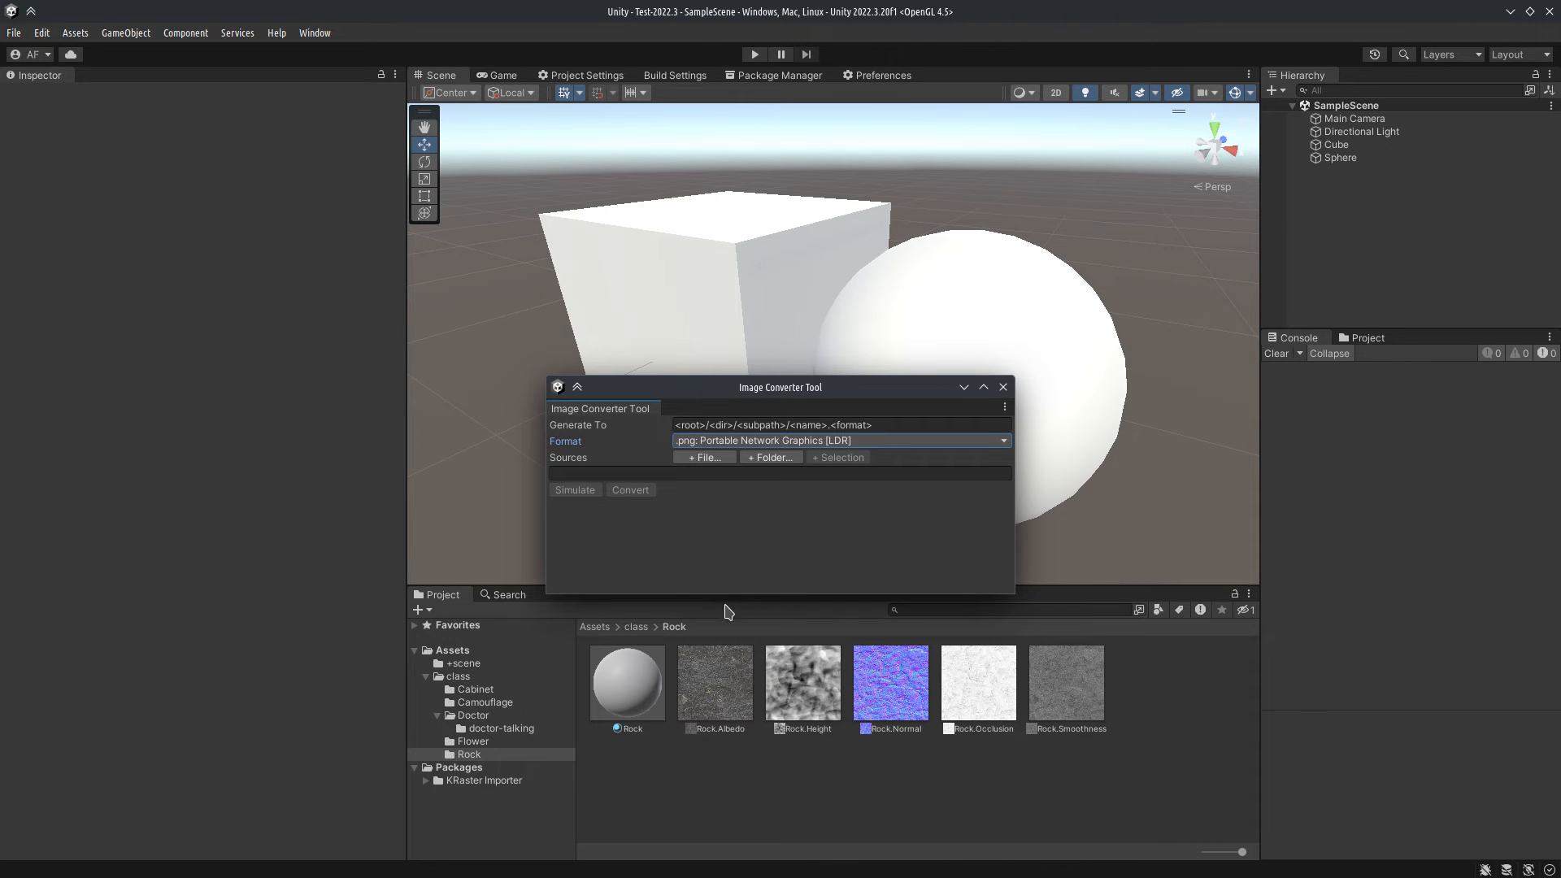
# Step: Add Rock.Albedo and Rock.Height from the Rock folder as sources in the Image Converter Tool
pyautogui.click(724, 696)
pyautogui.keyDown('ctrl'); pyautogui.click(807, 697); pyautogui.keyUp('ctrl')
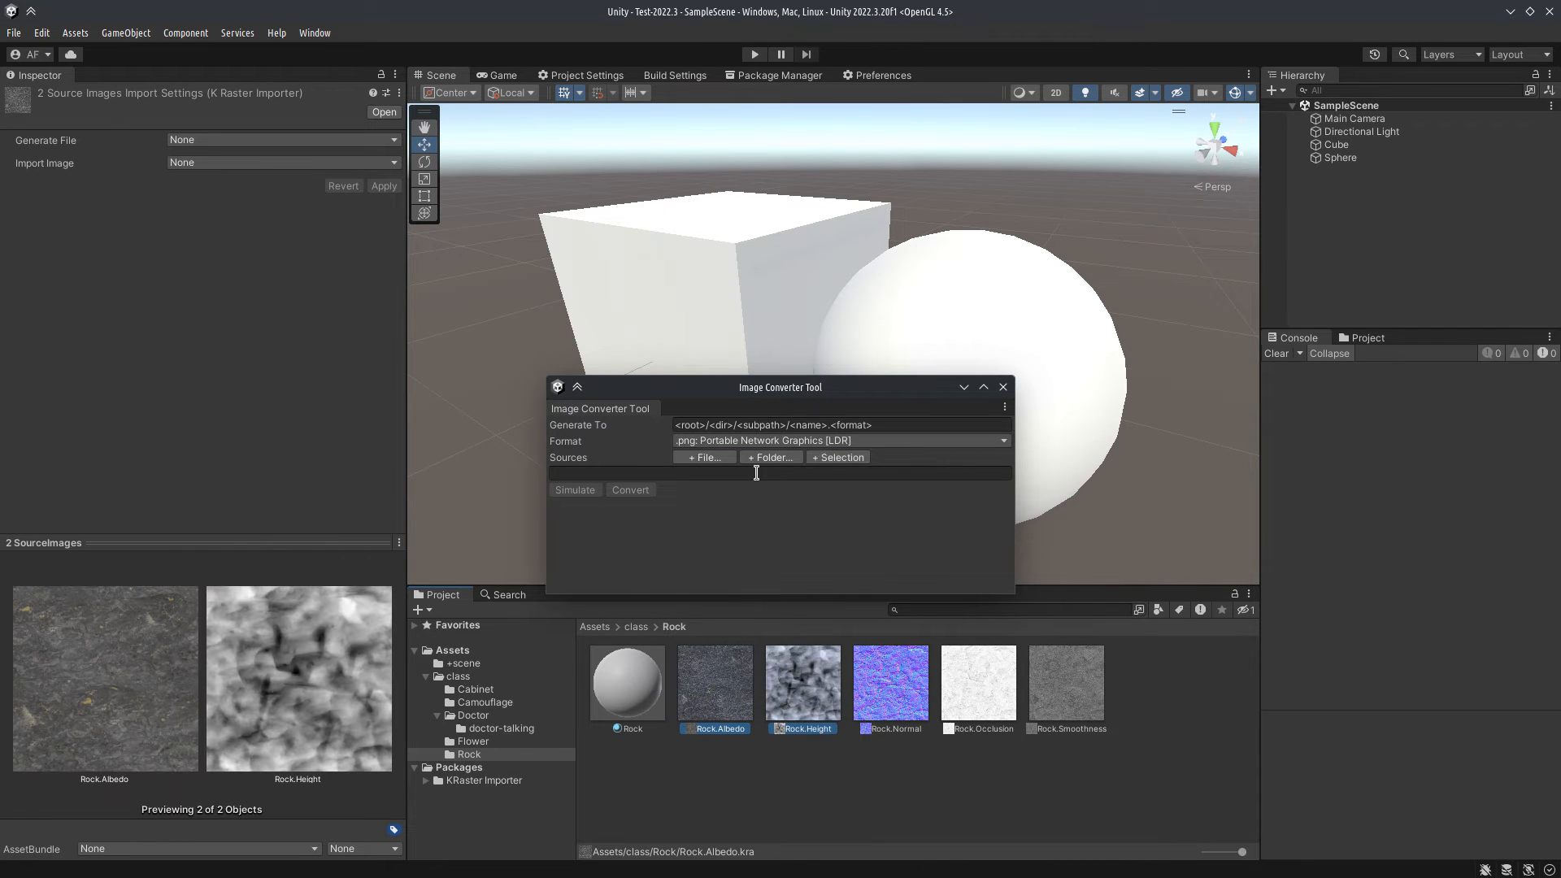
pyautogui.click(817, 457)
pyautogui.click(691, 488)
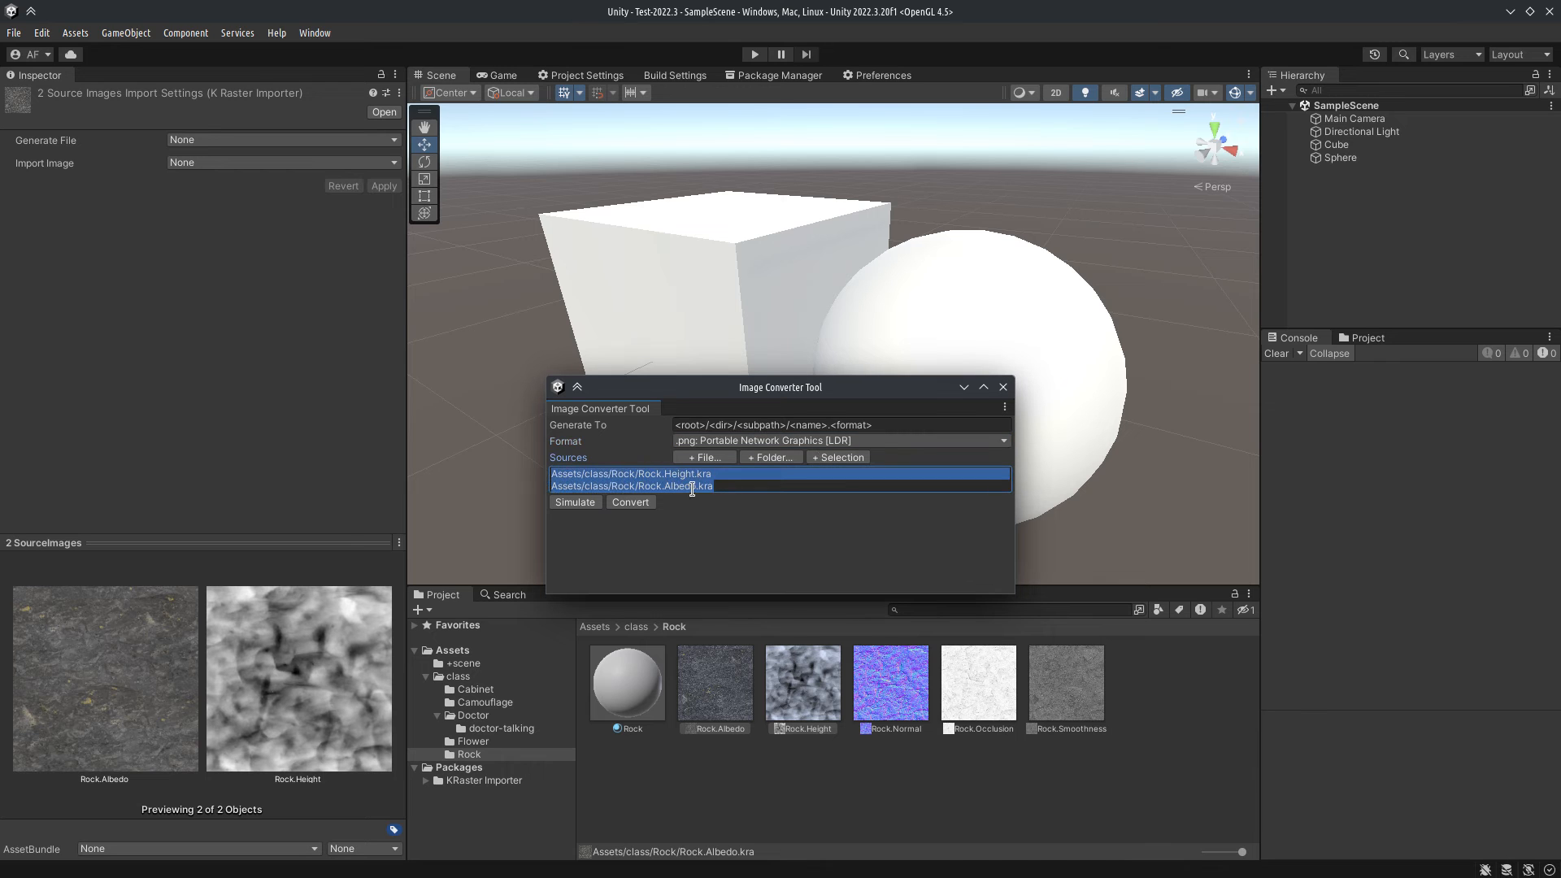
# Step: Replace the two Rock file sources in the Image Converter Tool with the single wildcard path Assets/class/Rock/Rock.*.kra
pyautogui.click(696, 486)
pyautogui.hotkey('shift', 'Up')
pyautogui.hotkey('ctrl', 'shift', 'Left')
pyautogui.write('*')
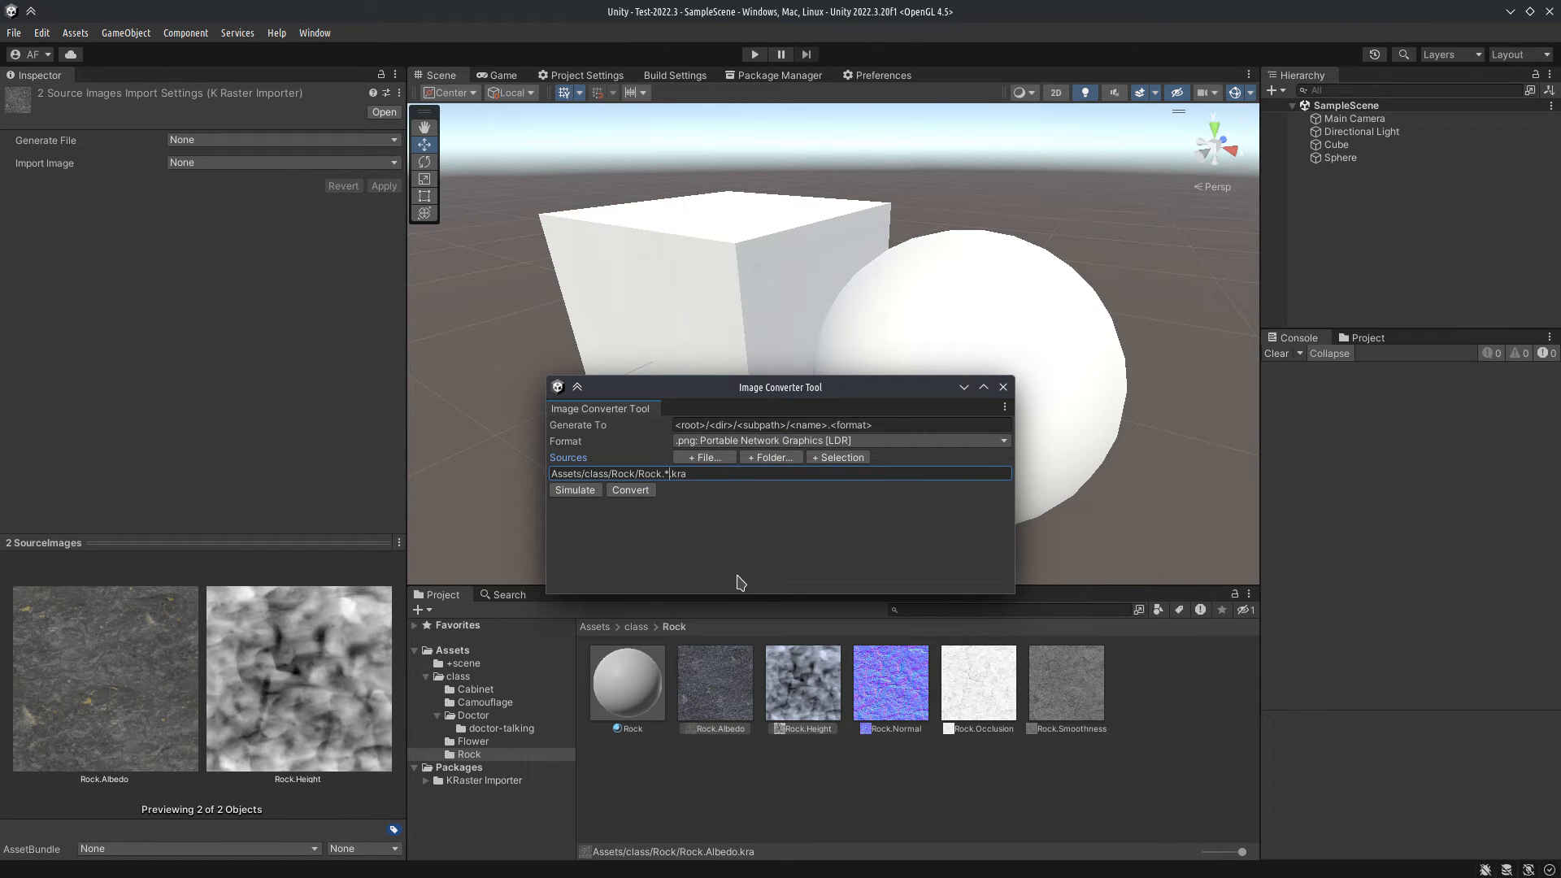
# Step: Add the Assets/class/Doctor/doctor-talking folder as a source and convert all listed sources
pyautogui.click(770, 457)
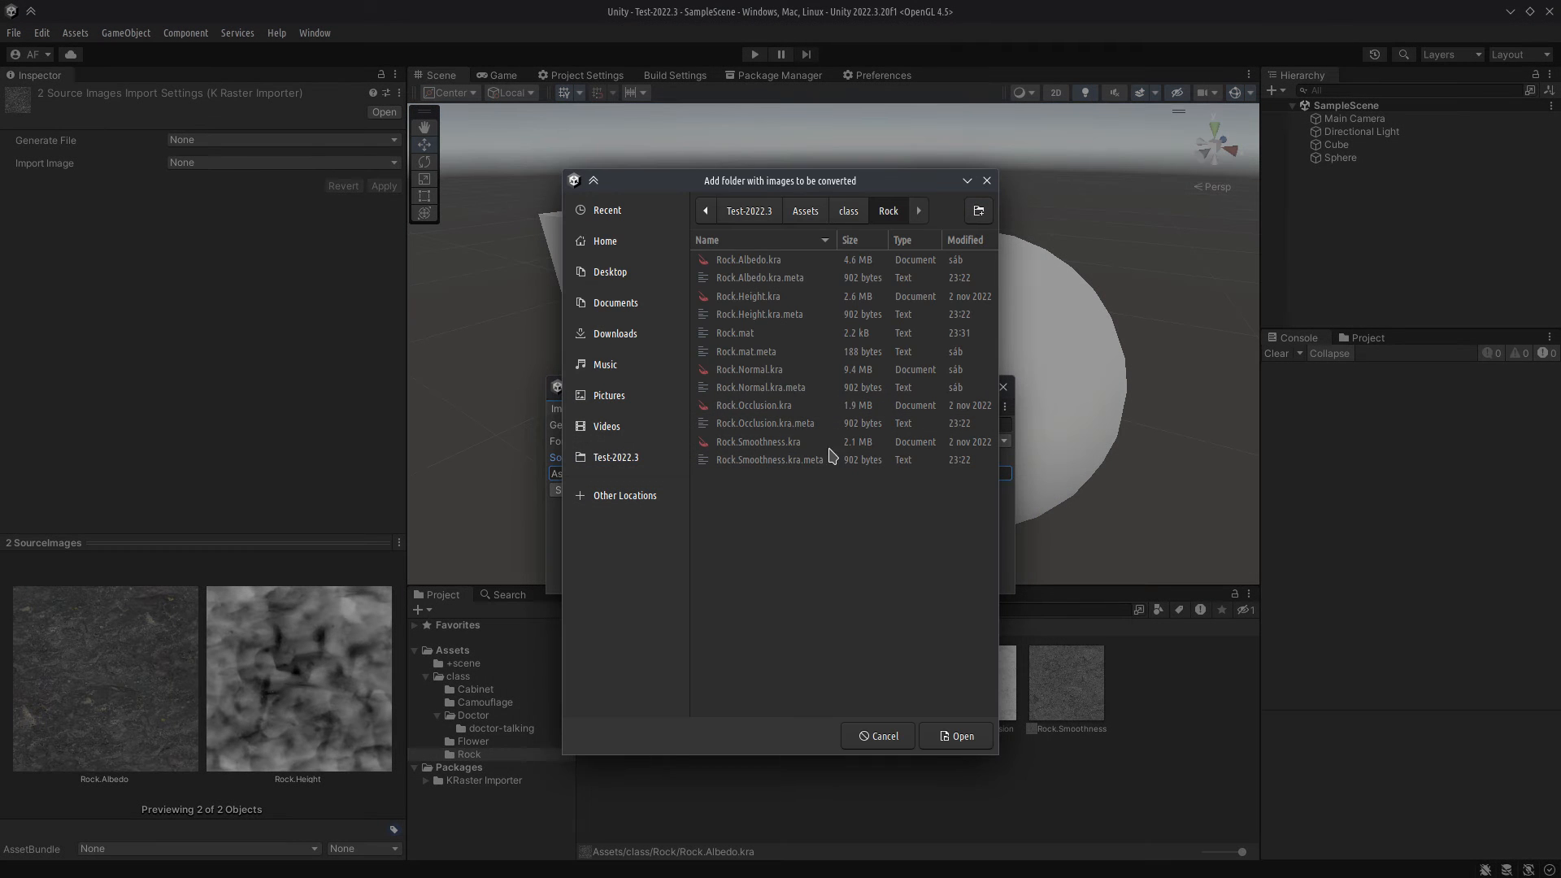
pyautogui.click(851, 211)
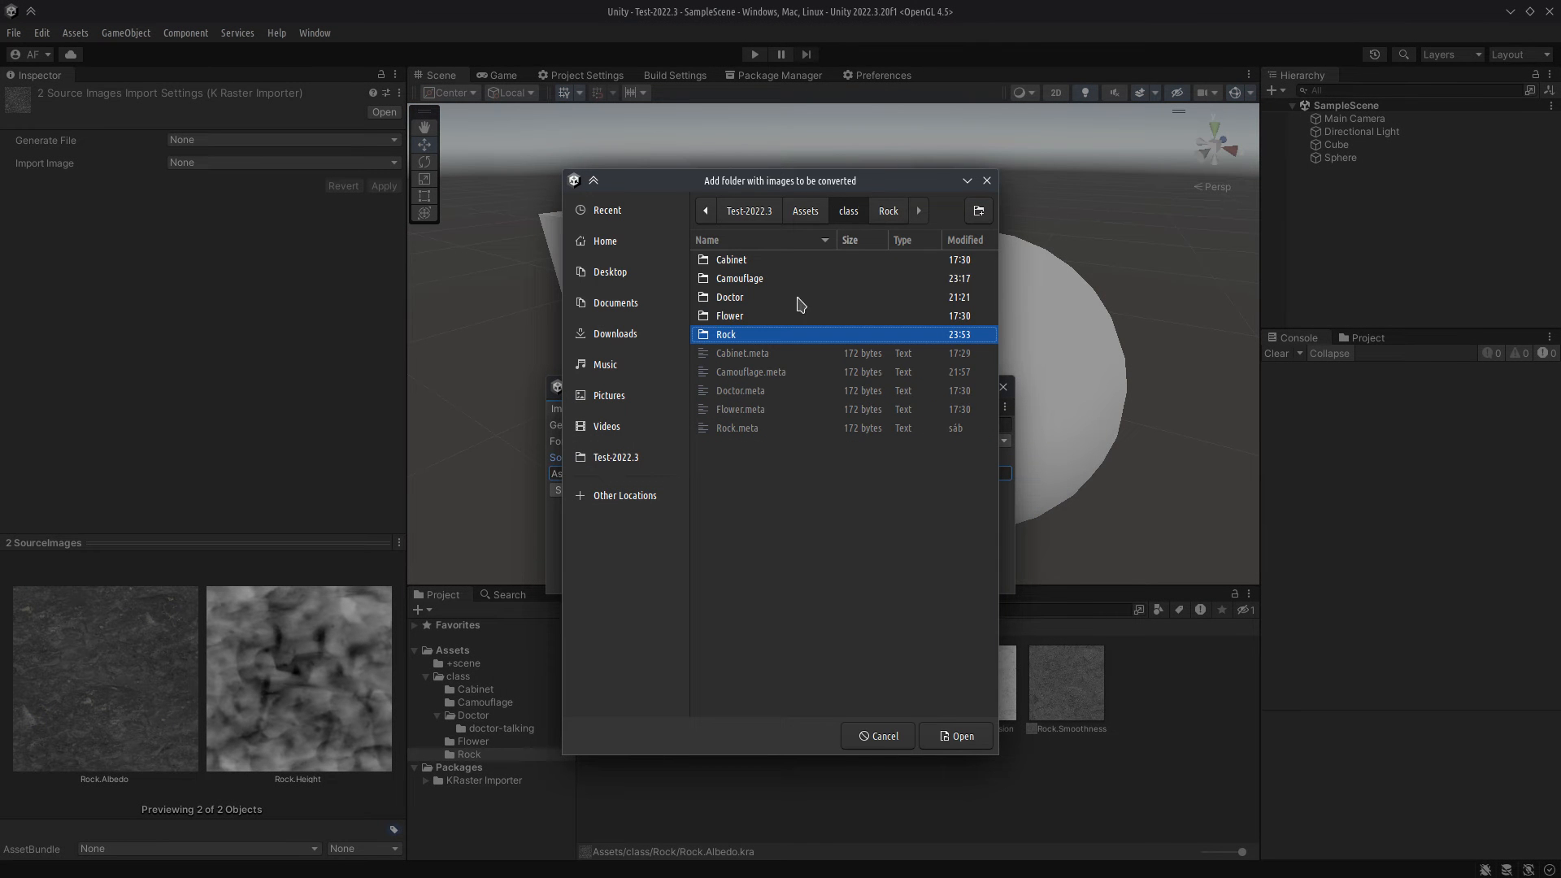
pyautogui.doubleClick(736, 298)
pyautogui.click(753, 261)
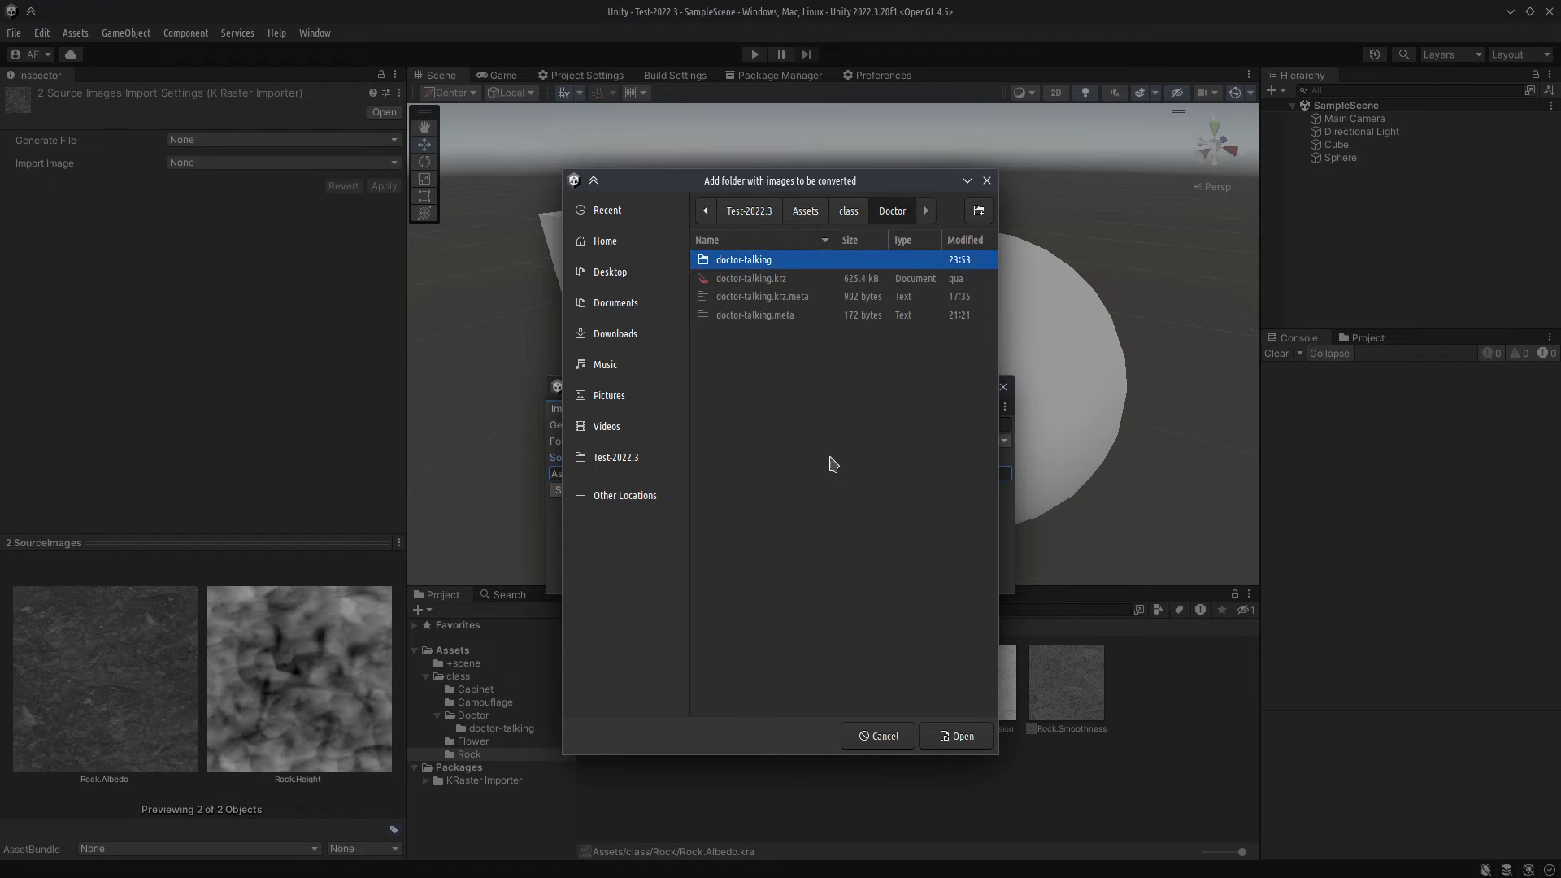
pyautogui.click(956, 736)
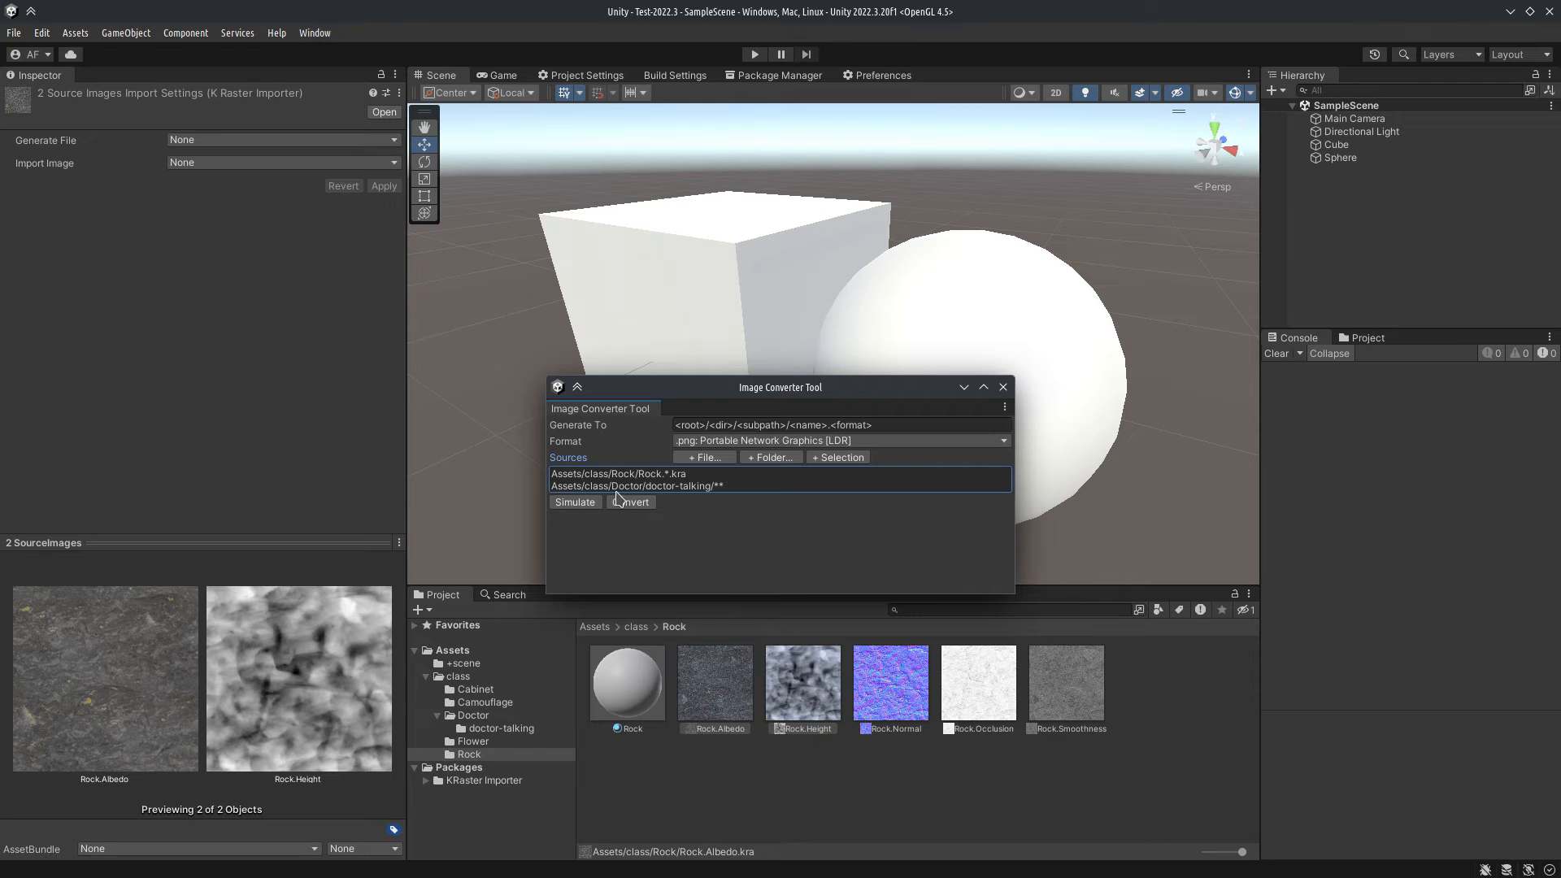
pyautogui.click(624, 502)
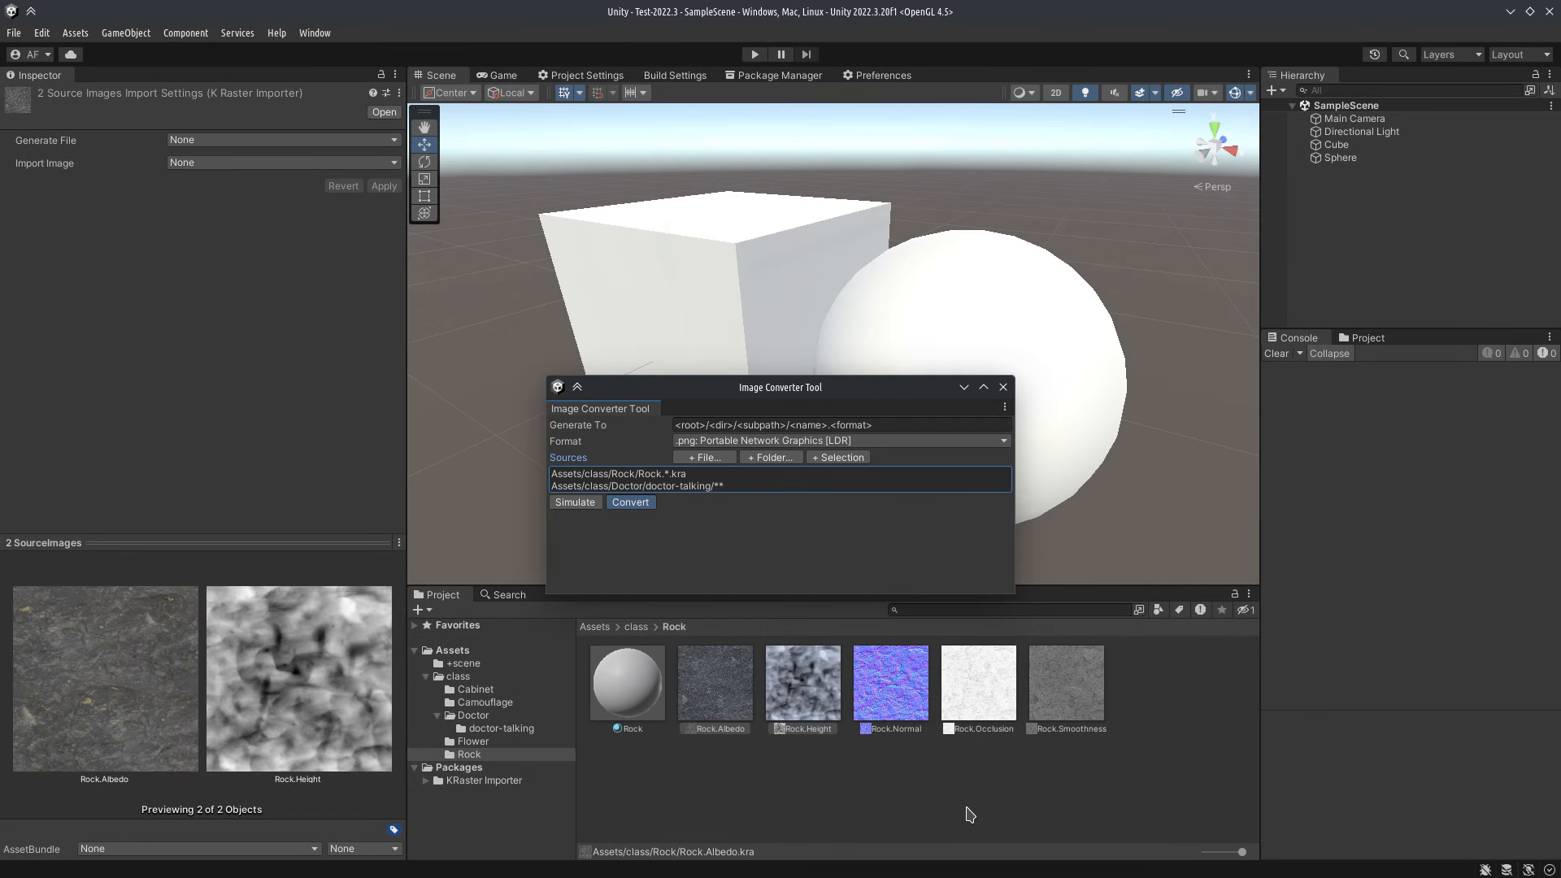
# Step: Set the converted Rock.Smoothness PNG to texture type Single Channel with alpha source From Gray Scale, and apply the change
pyautogui.click(917, 787)
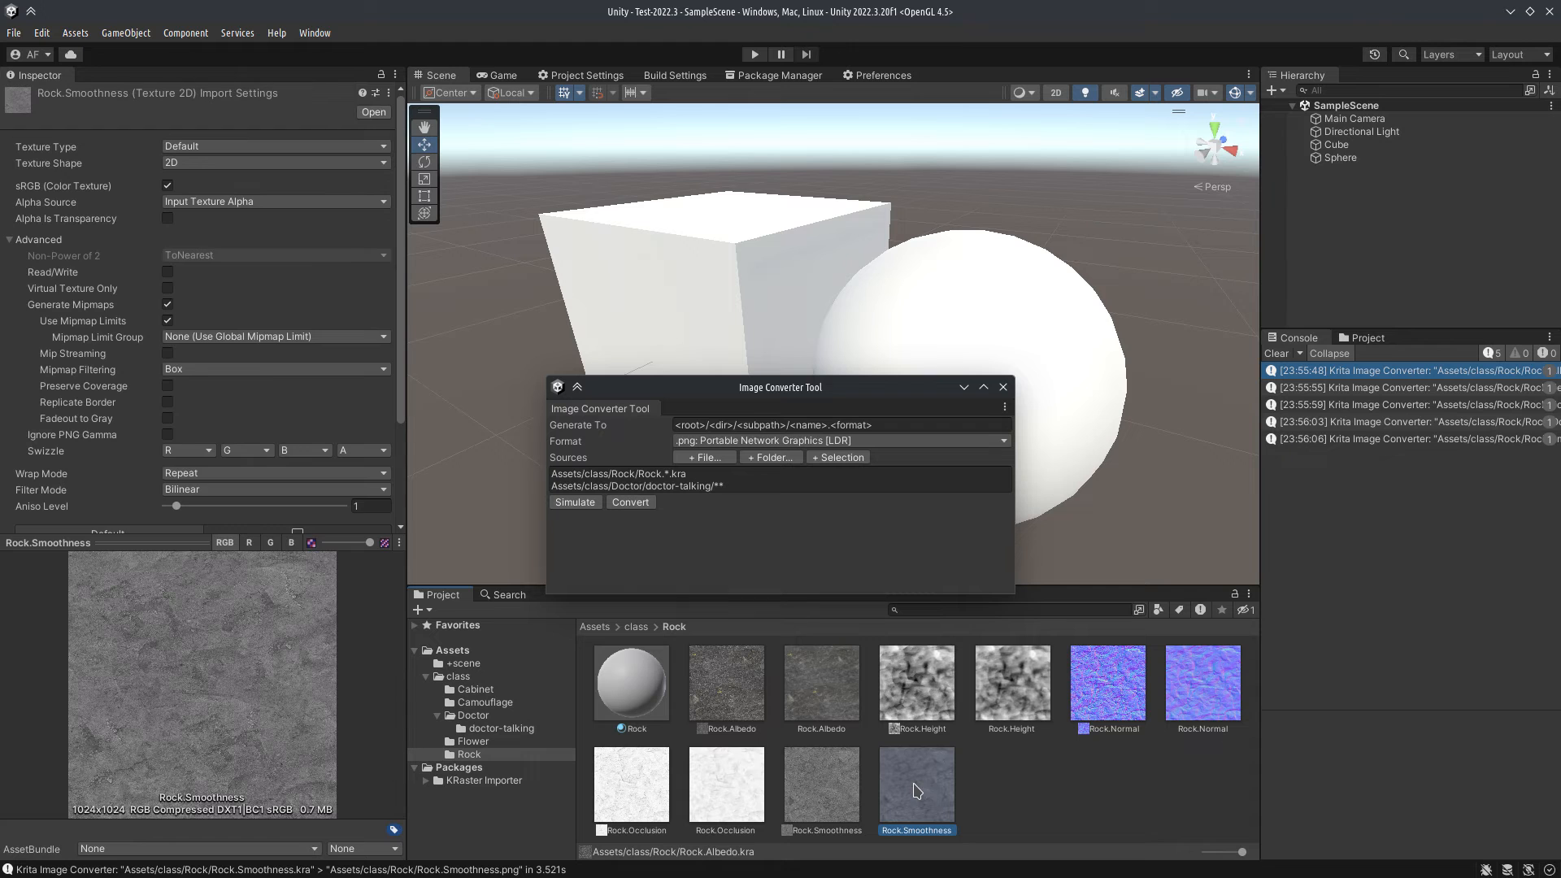
pyautogui.click(263, 150)
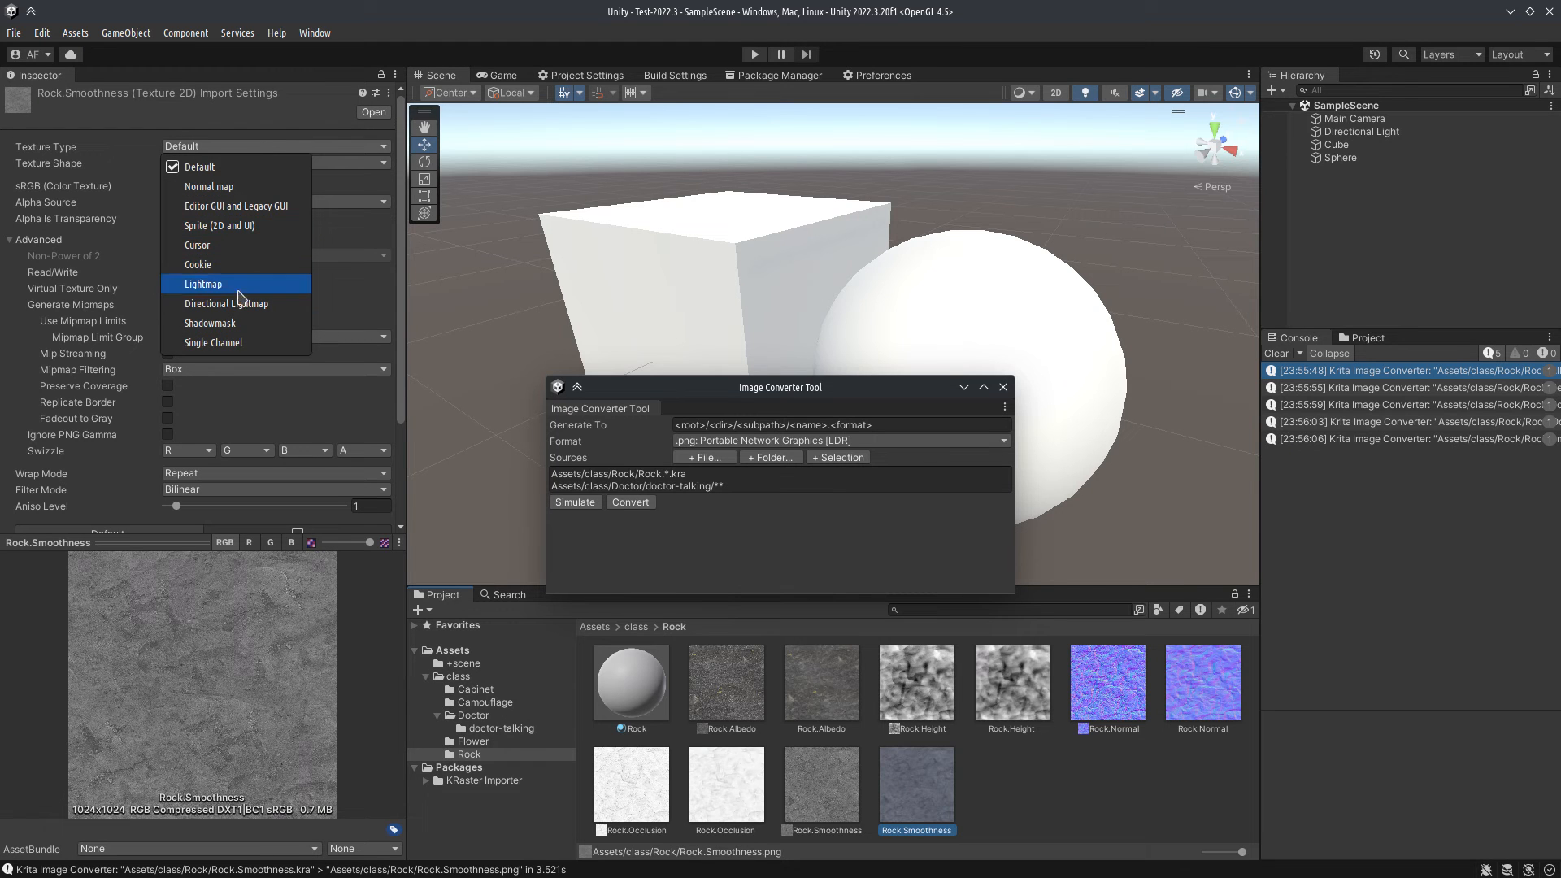
pyautogui.click(258, 341)
pyautogui.click(216, 203)
pyautogui.click(232, 261)
pyautogui.scroll(-3, 96, 369)
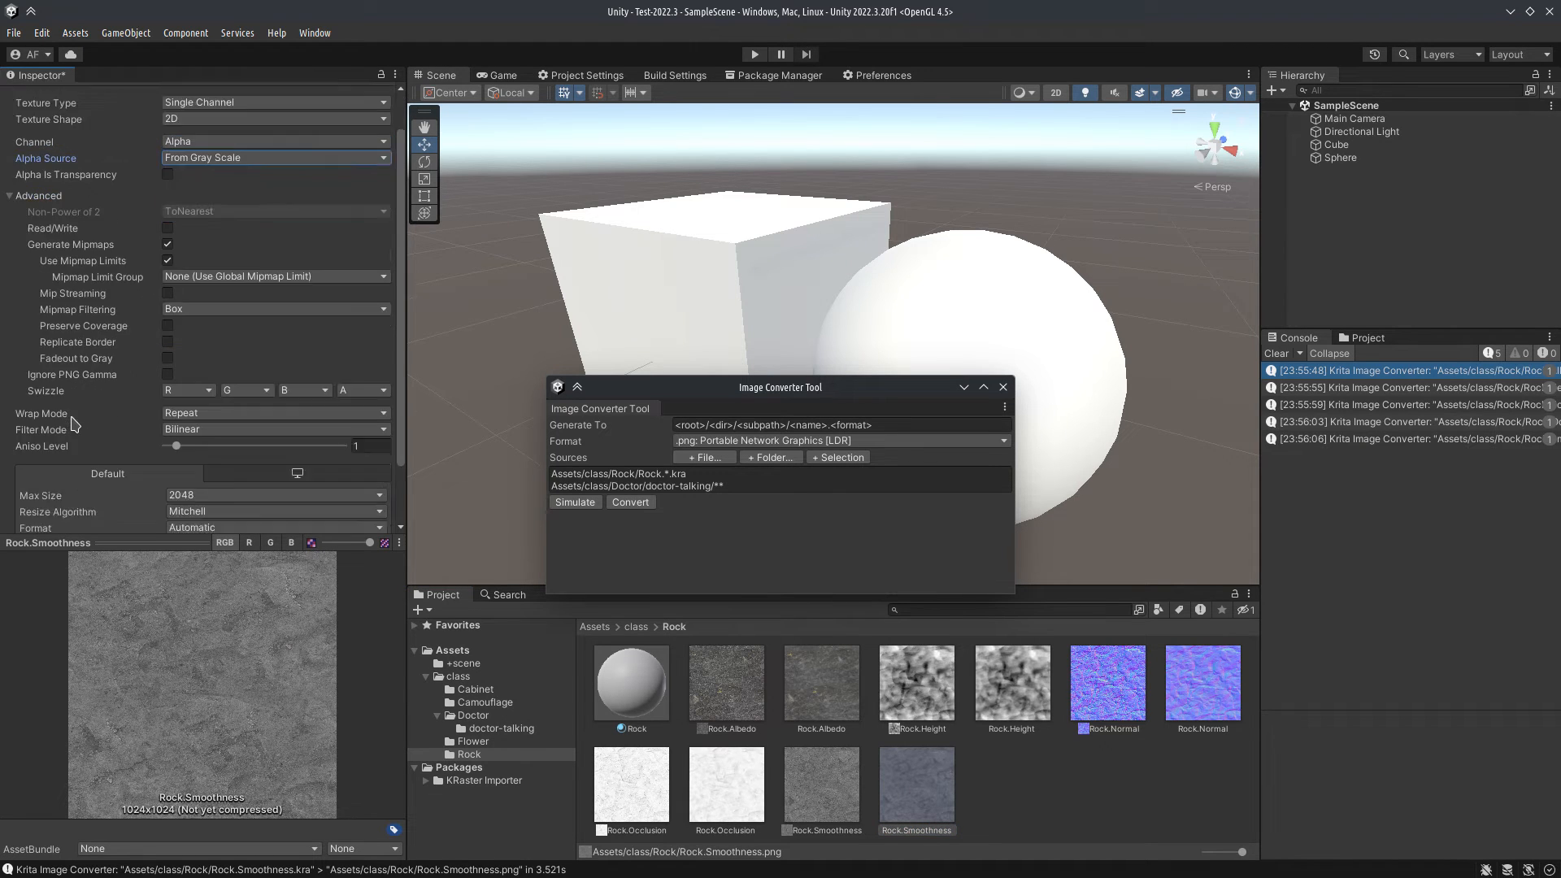
pyautogui.click(367, 522)
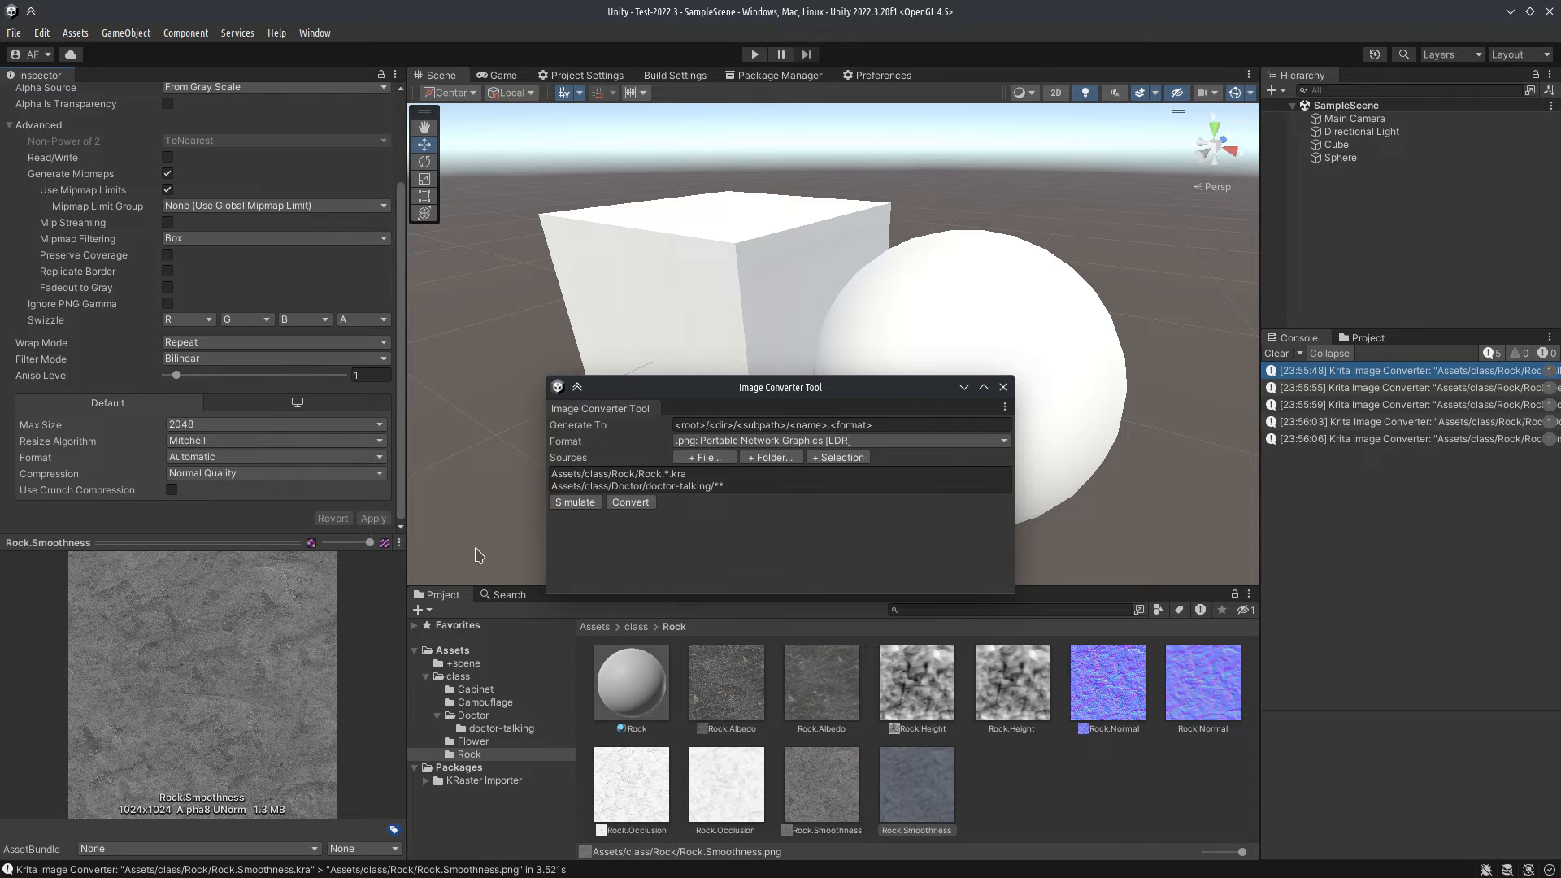
# Step: Assign the converted Rock.Albedo, Rock.Height and Rock.Normal images to their matching Rock material maps, and fix the normal map's texture type
pyautogui.click(642, 685)
pyautogui.moveTo(834, 700); pyautogui.dragTo(37, 168)
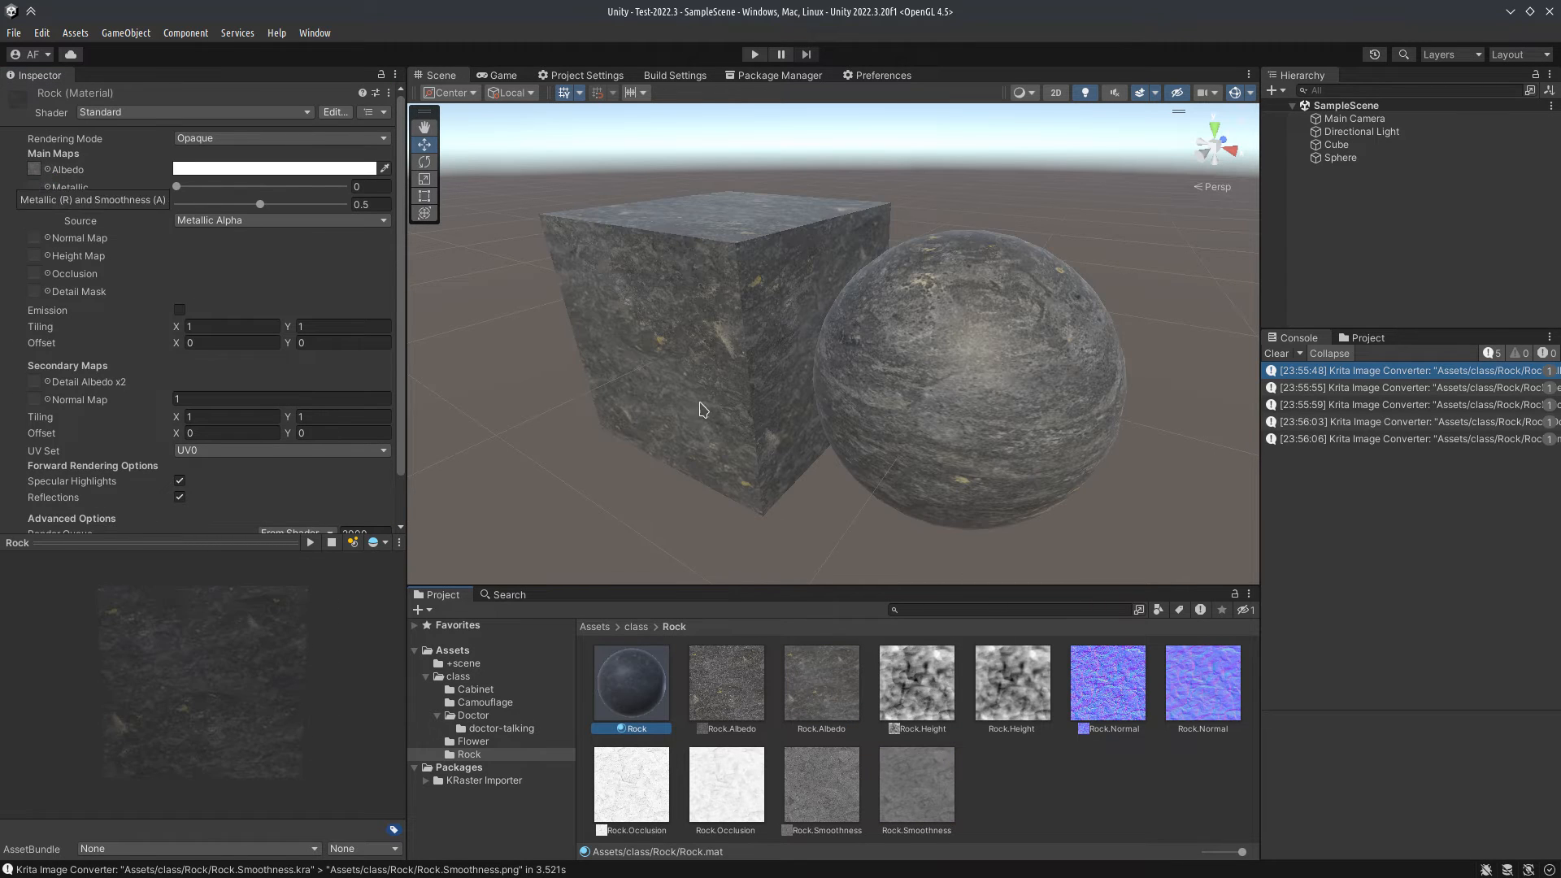
pyautogui.moveTo(1001, 705)
pyautogui.mouseDown()
pyautogui.moveTo(132, 375)
pyautogui.moveTo(34, 256)
pyautogui.mouseUp()
pyautogui.moveTo(1196, 708)
pyautogui.mouseDown()
pyautogui.moveTo(417, 498)
pyautogui.moveTo(39, 242)
pyautogui.mouseUp()
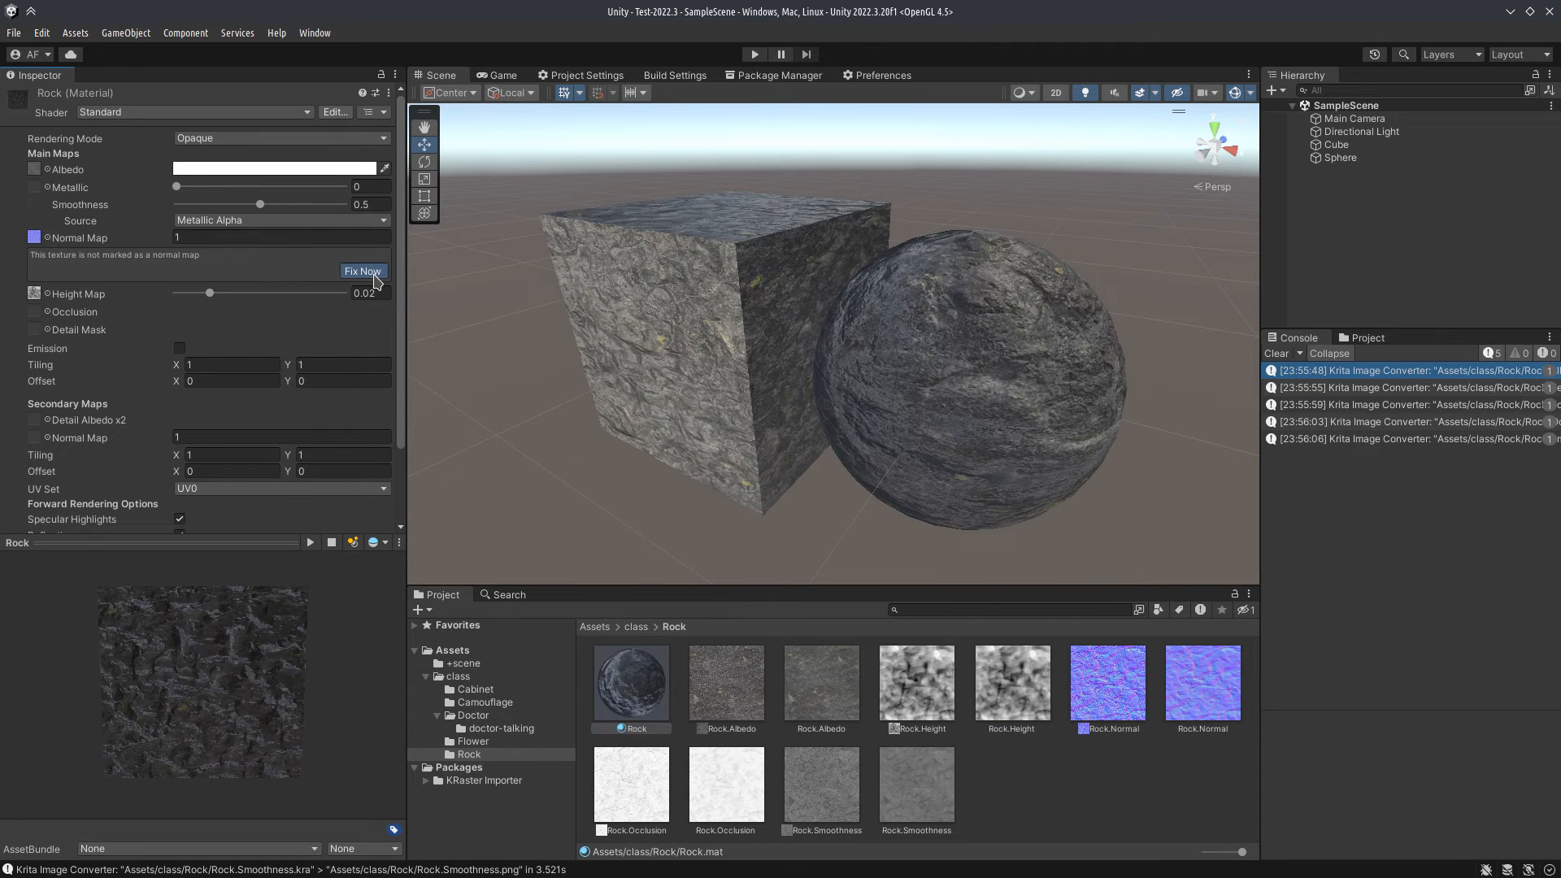
pyautogui.click(365, 269)
# Step: Assign the converted Rock.Occlusion image to the Rock material's Occlusion map and Rock.Smoothness to its Metallic map
pyautogui.moveTo(744, 805); pyautogui.dragTo(37, 223)
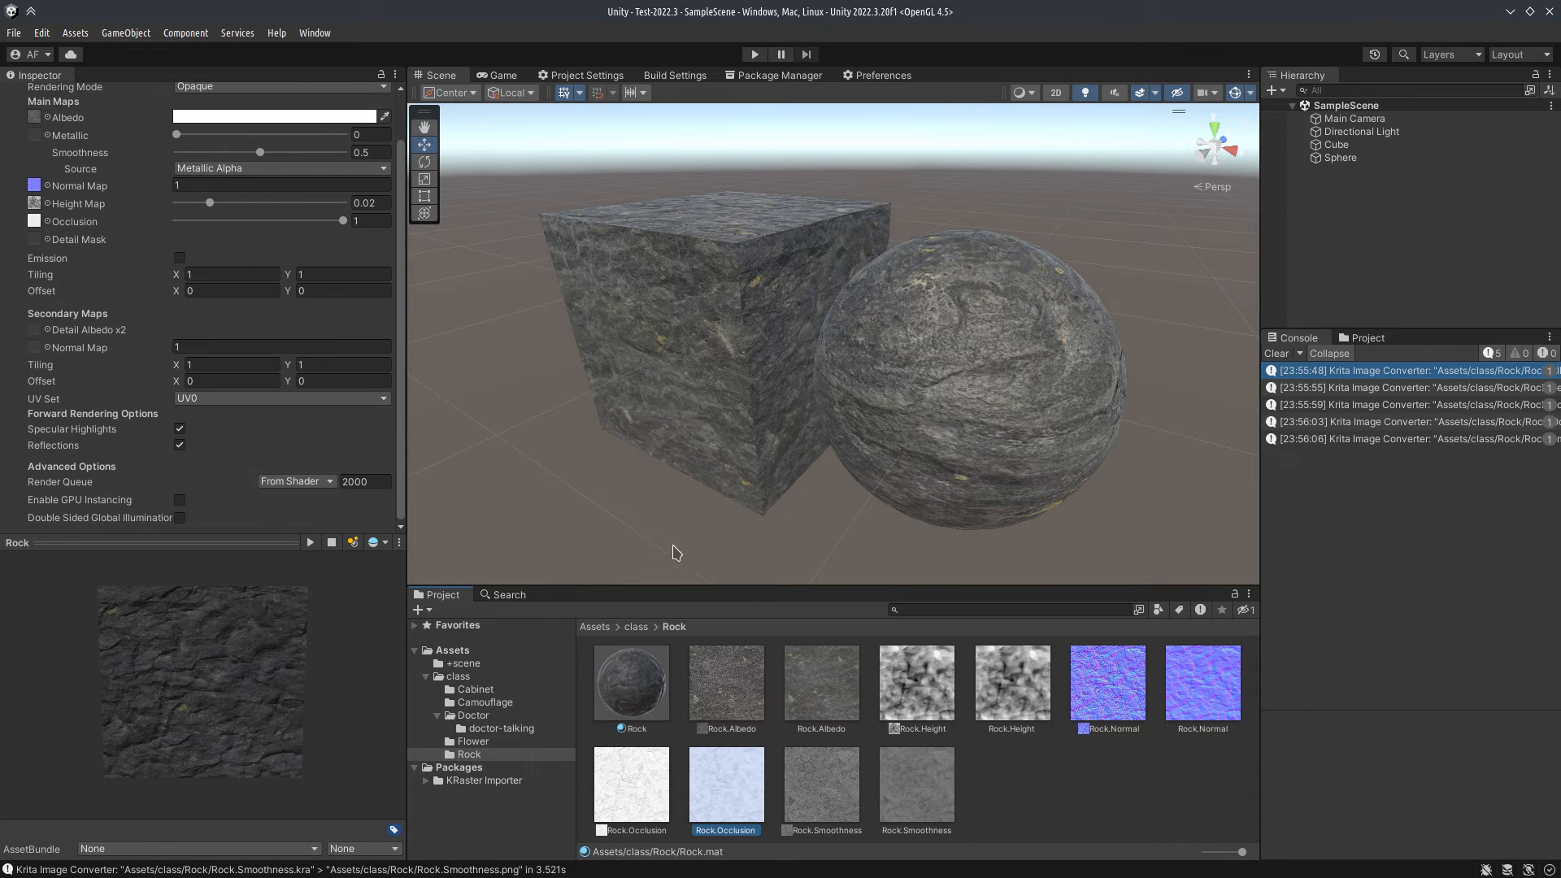
pyautogui.moveTo(929, 809); pyautogui.dragTo(36, 135)
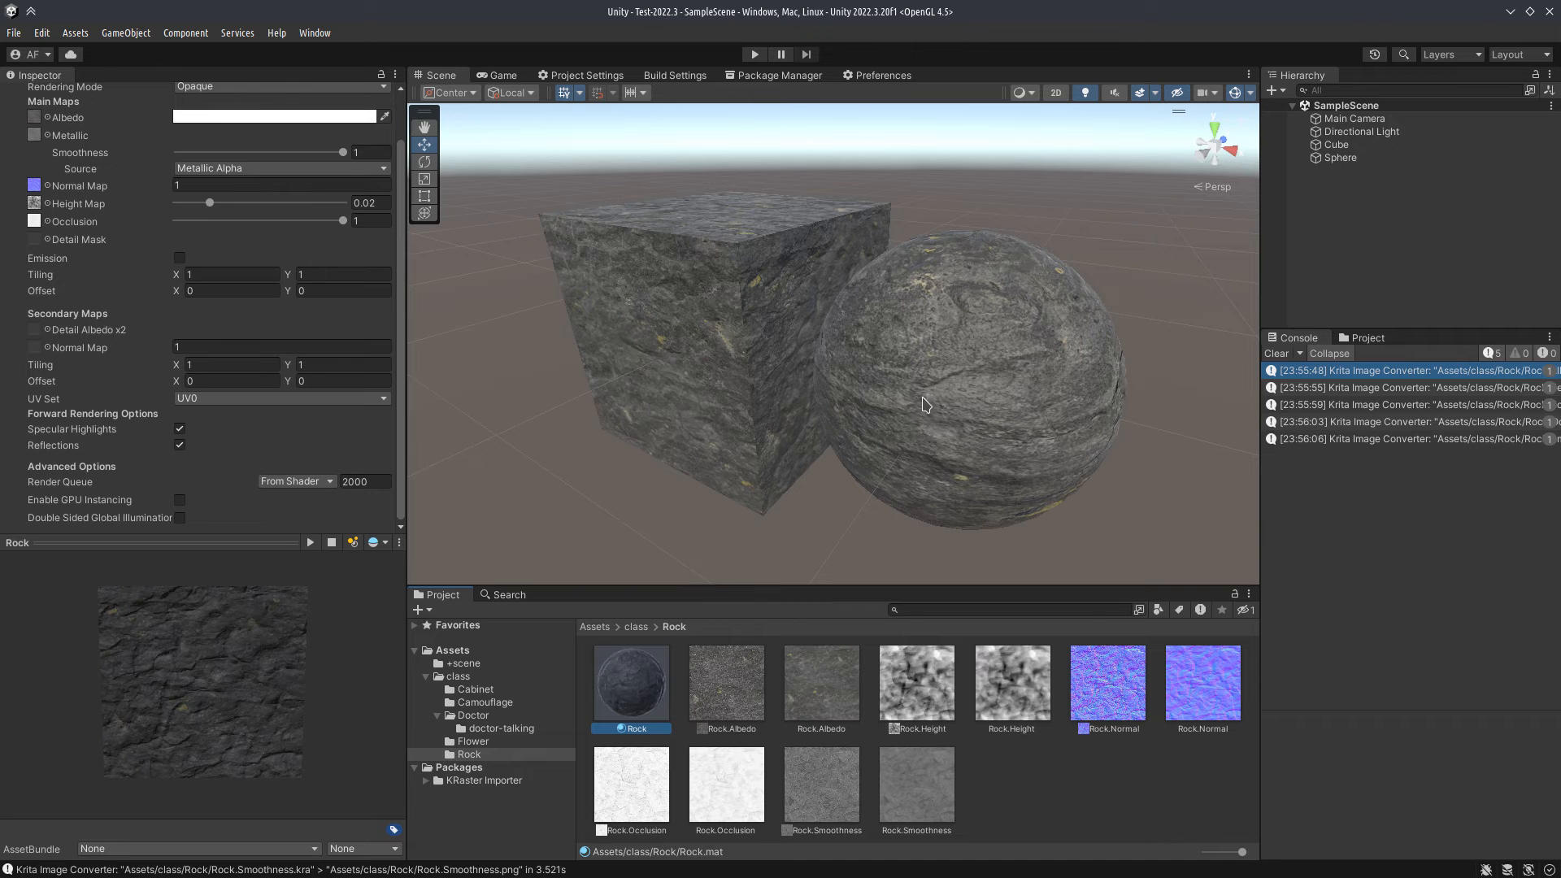
pyautogui.keyDown('alt'); pyautogui.moveTo(1075, 412); pyautogui.dragTo(1031, 410); pyautogui.keyUp('alt')
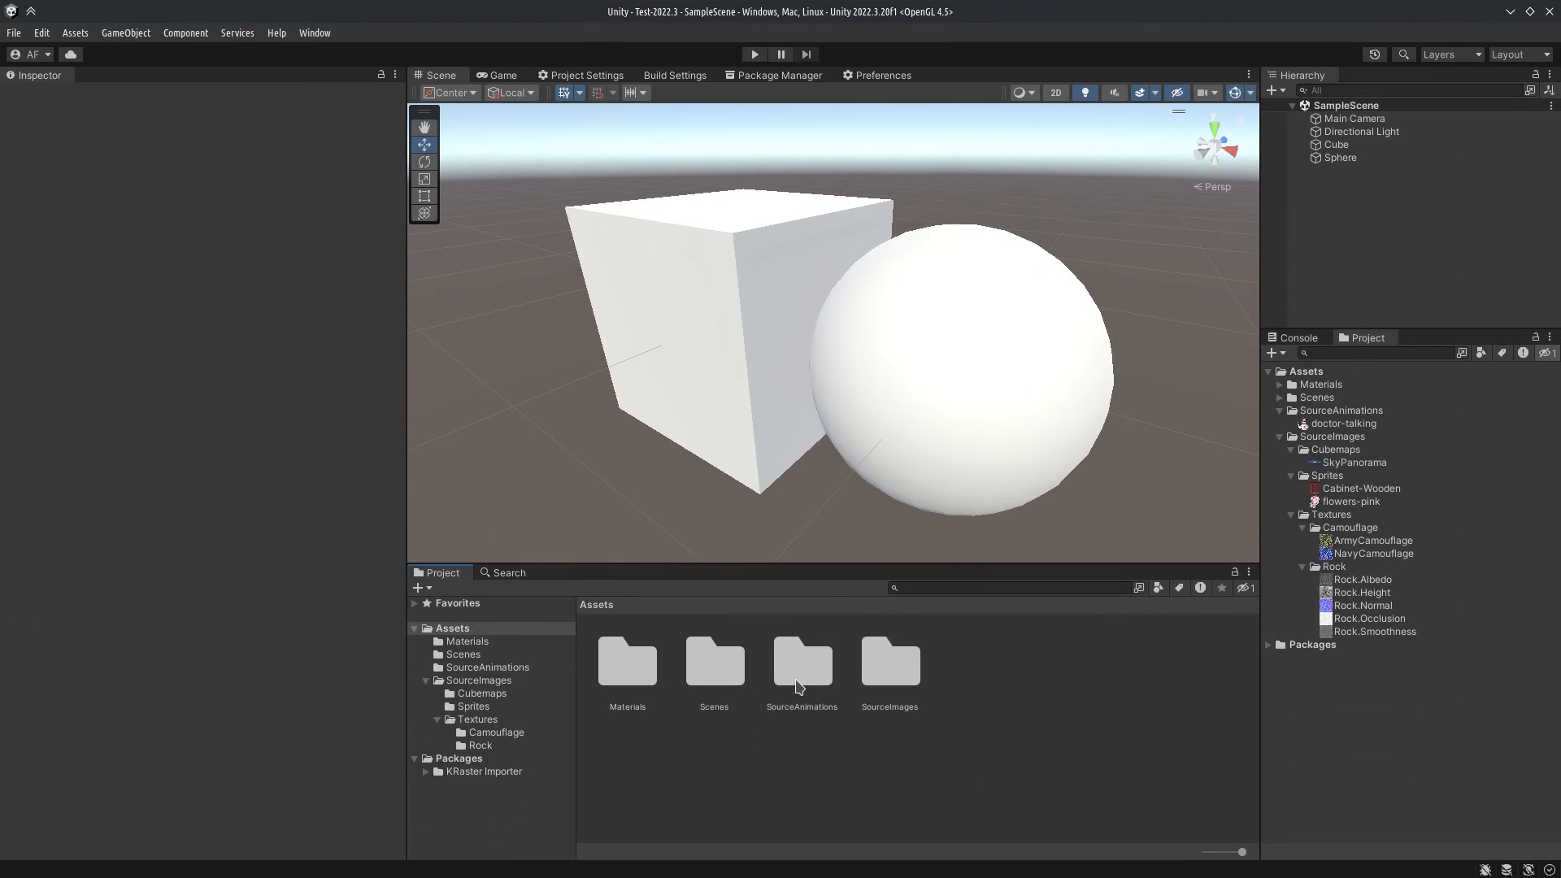
# Step: Set doctor-talking in SourceAnimations to generate an Animation, replace <dir> with Animations in its output path, and apply the settings
pyautogui.doubleClick(800, 679)
pyautogui.click(610, 684)
pyautogui.click(228, 143)
pyautogui.click(225, 202)
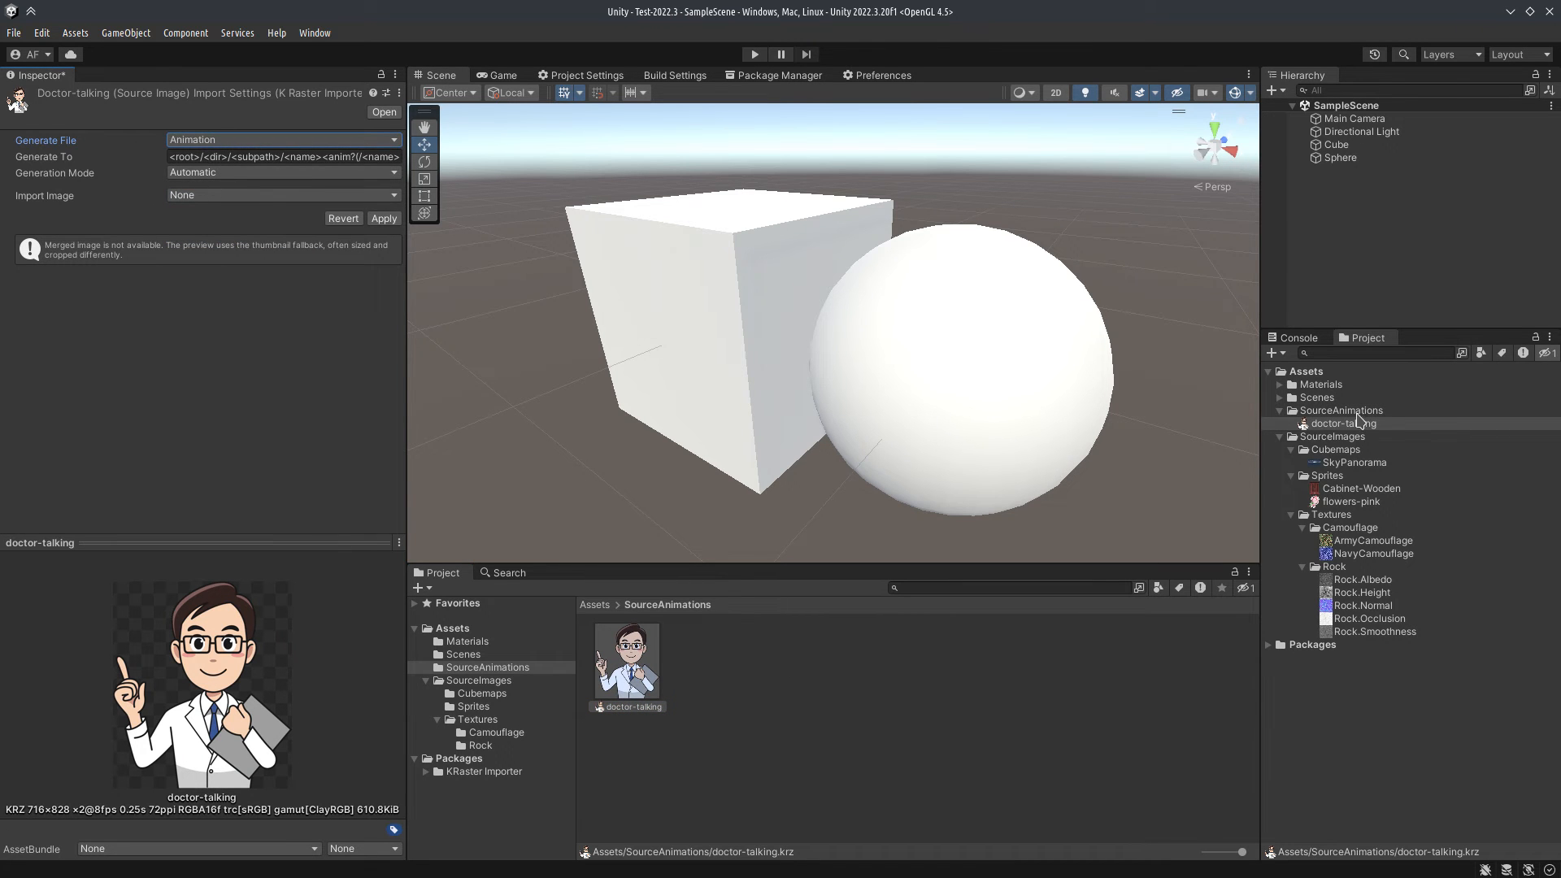
pyautogui.doubleClick(217, 156)
pyautogui.write('A')
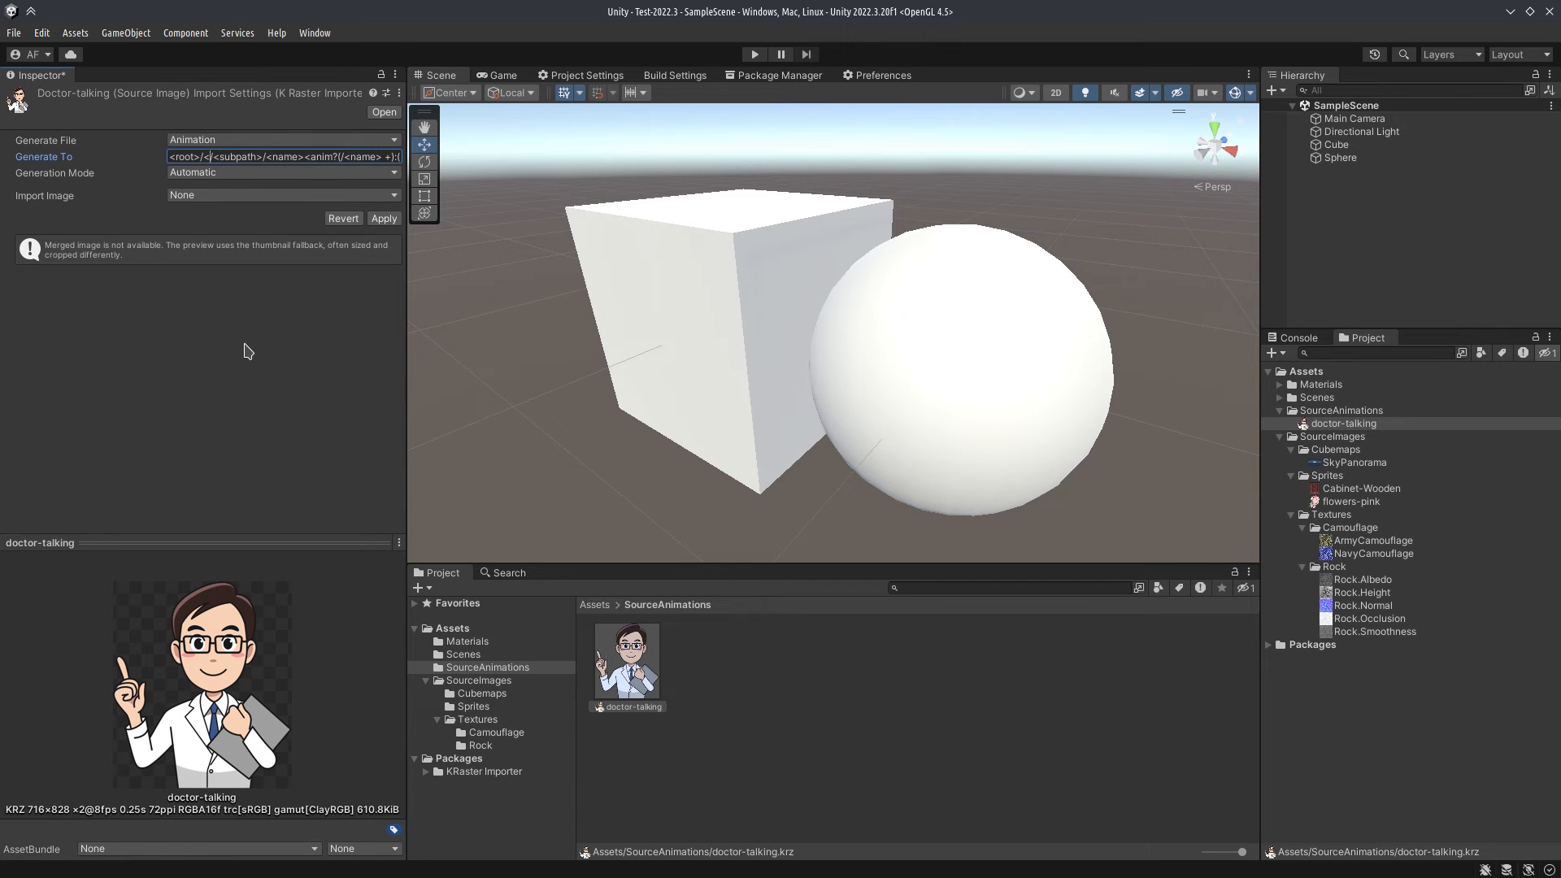
pyautogui.write('nimations')
pyautogui.click(379, 221)
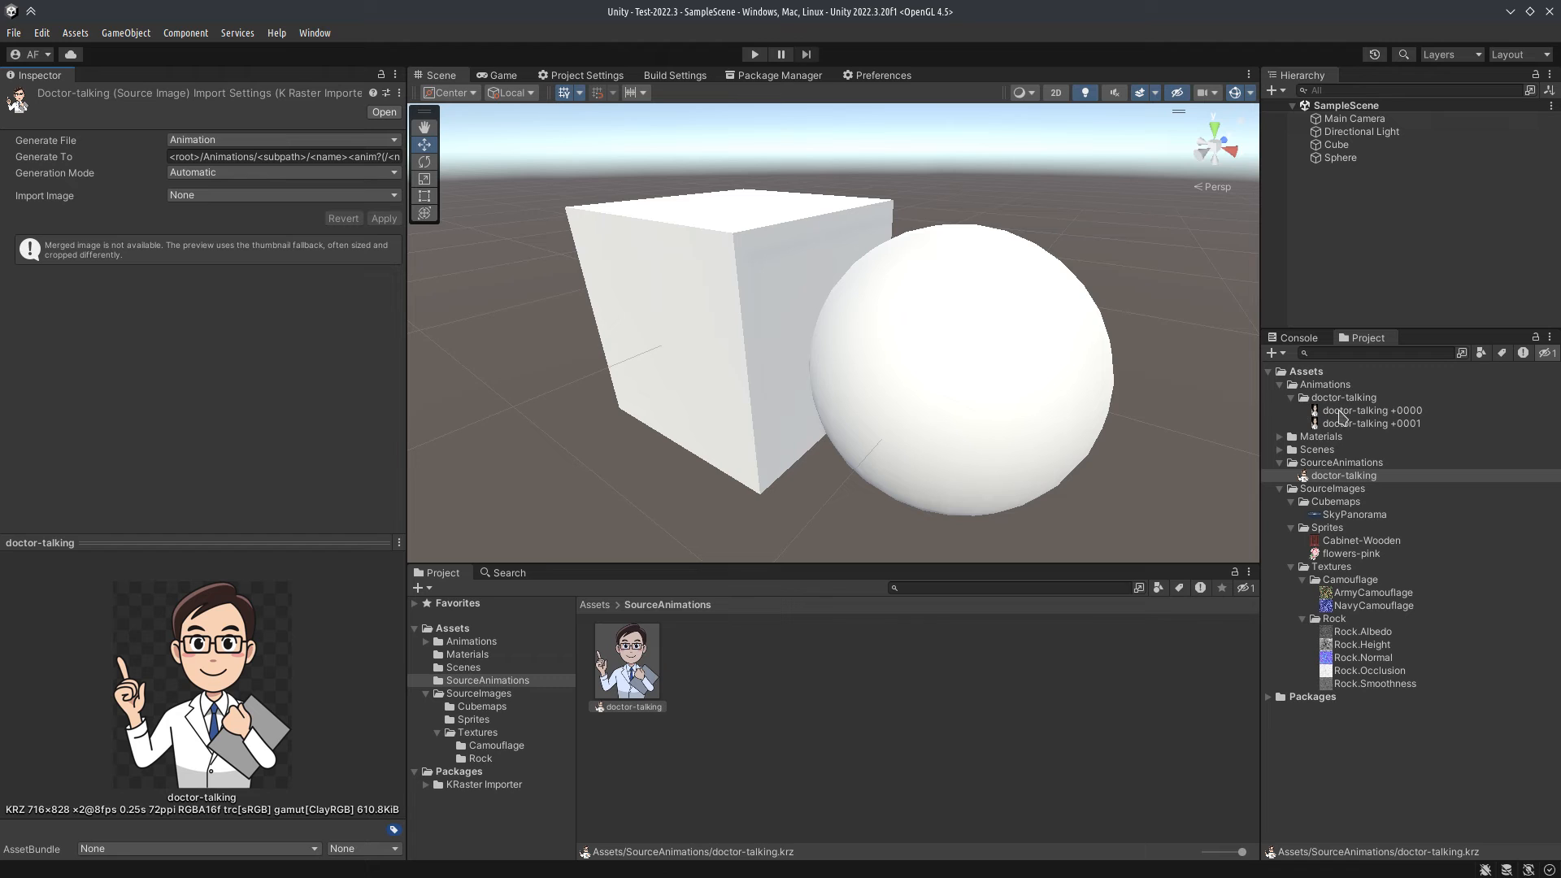
# Step: Search the SourceImages folder for t:SourceImage and select all the source images found
pyautogui.click(823, 715)
pyautogui.click(594, 605)
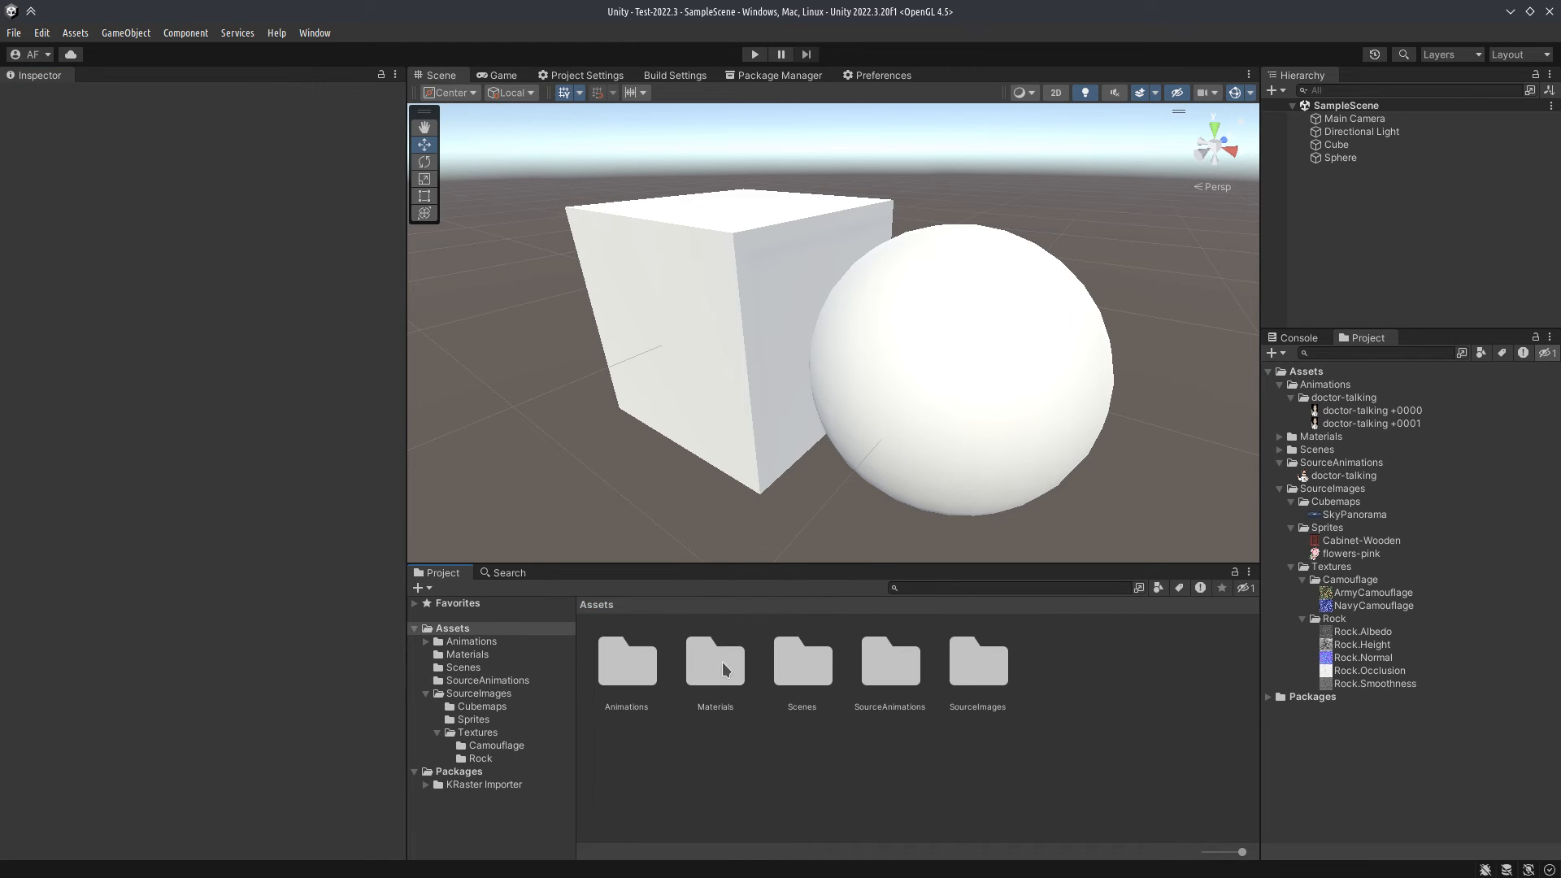
pyautogui.doubleClick(969, 677)
pyautogui.click(935, 587)
pyautogui.write('t:SourceImage')
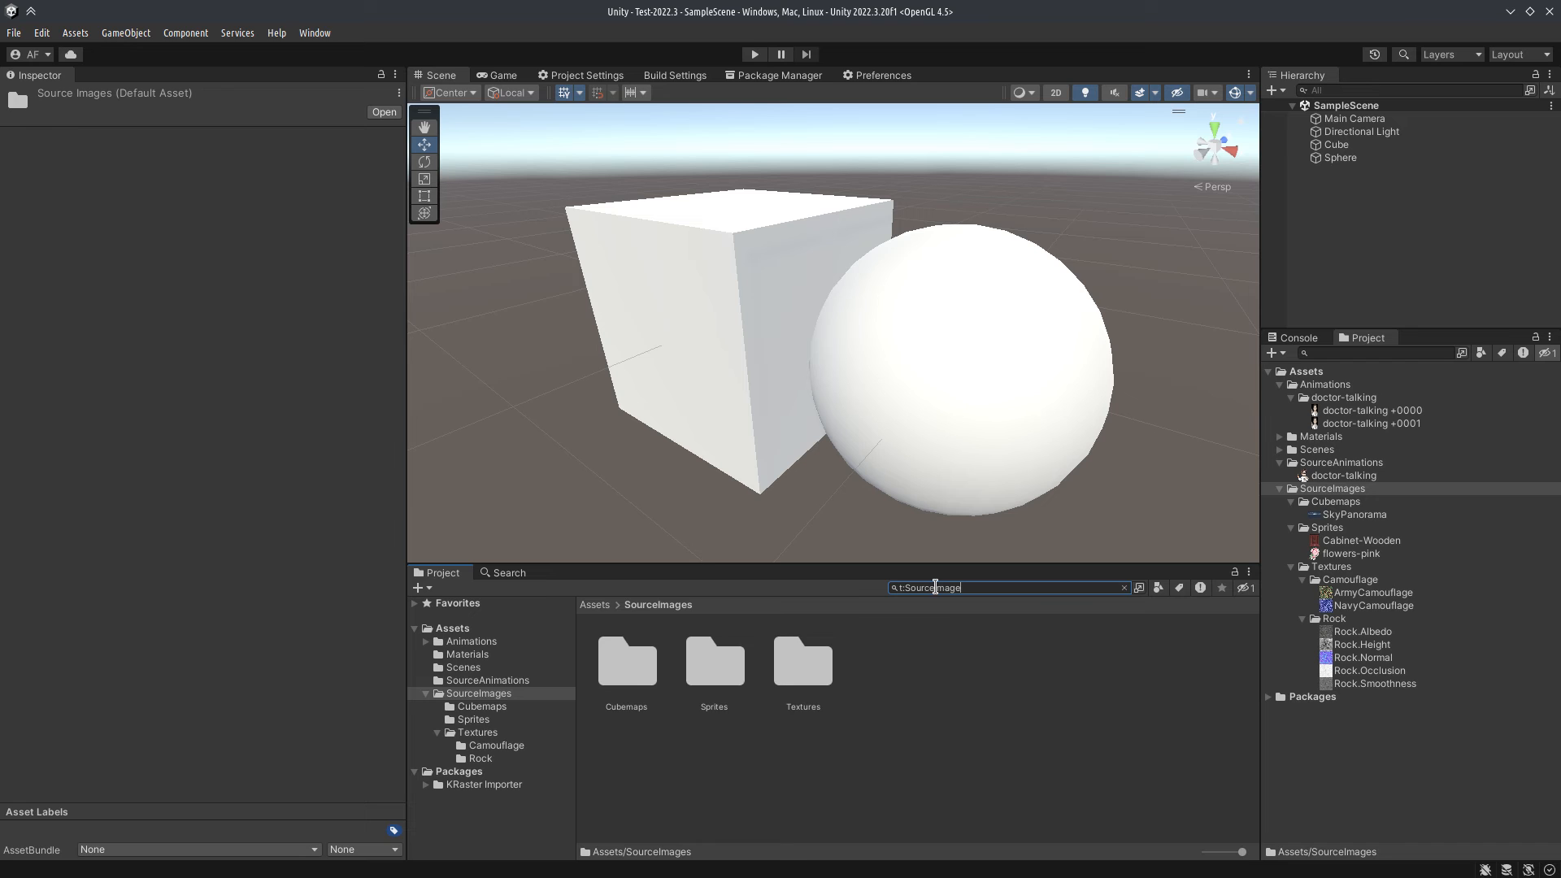
pyautogui.click(1008, 787)
pyautogui.hotkey('ctrl', 'a')
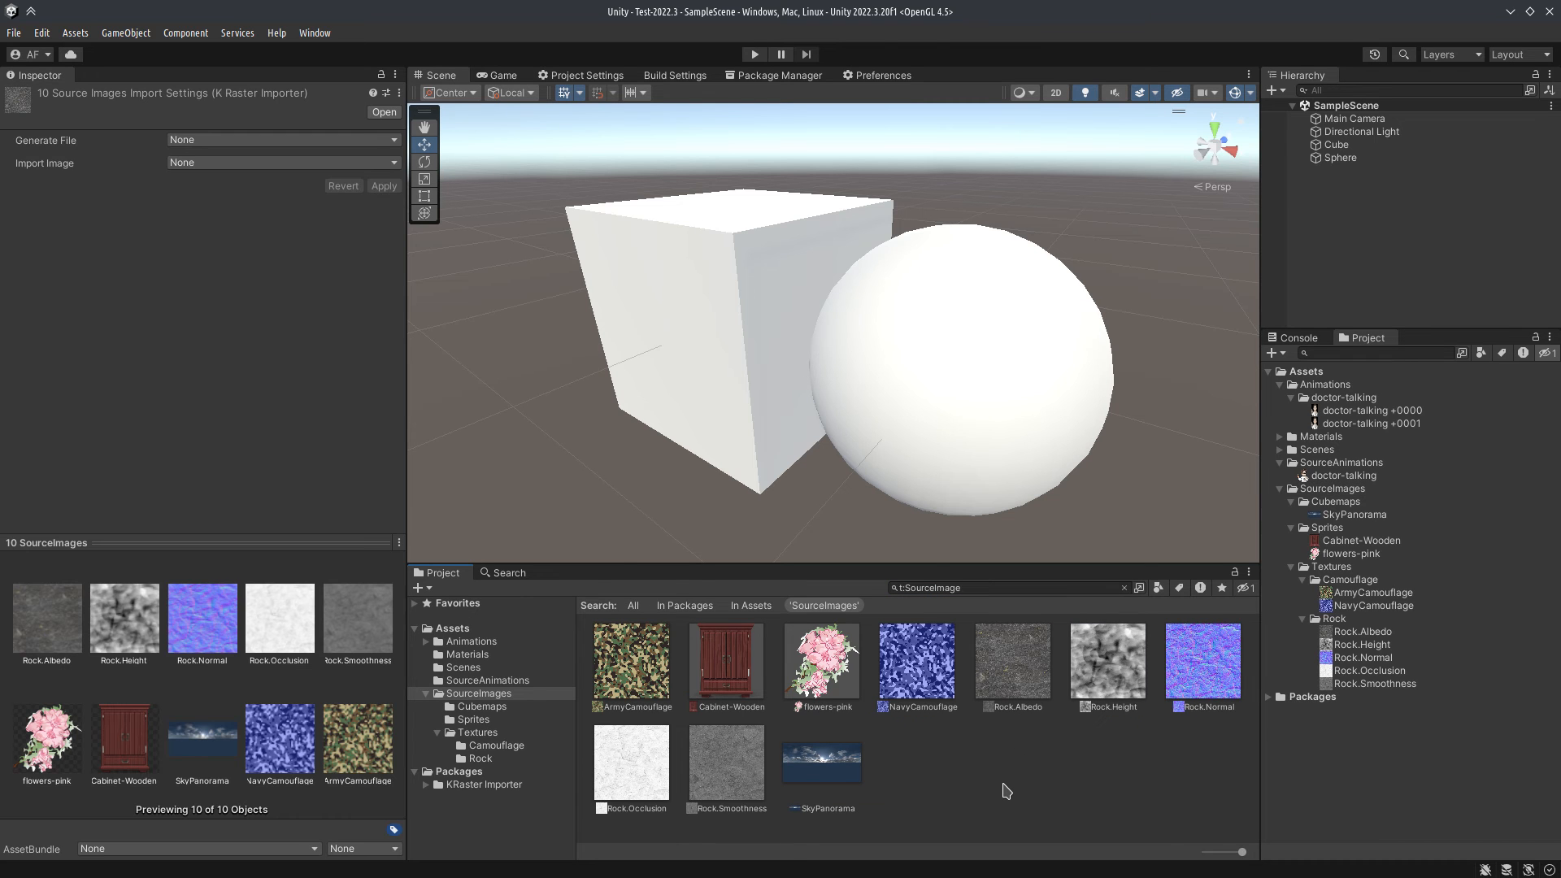
# Step: Set the selected source images to generate an Image, remove the <dir> folder from their output path, and apply the settings
pyautogui.click(201, 141)
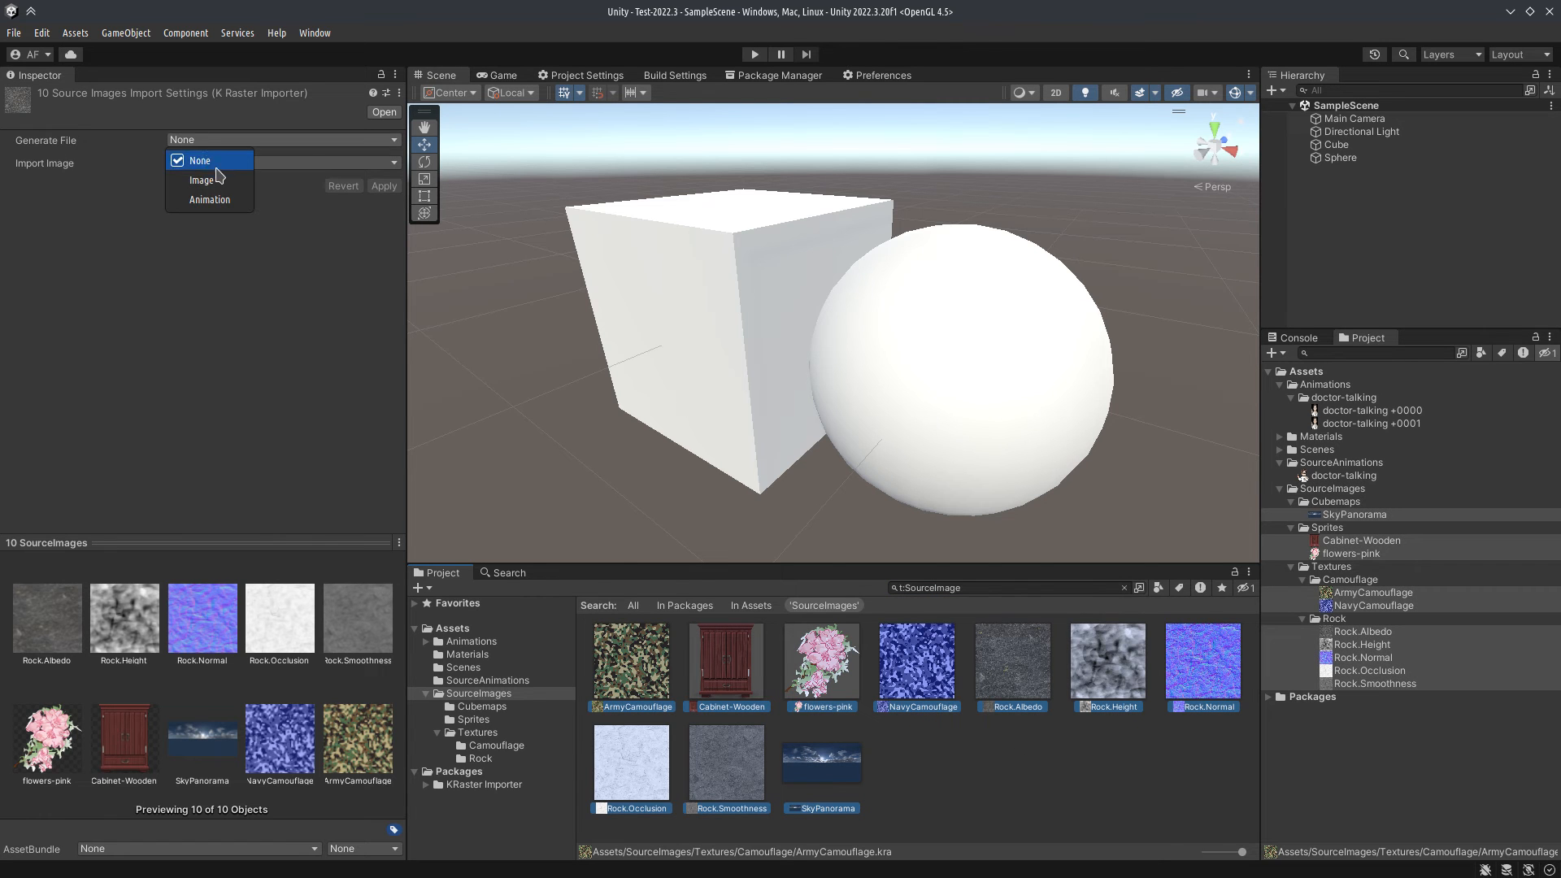
pyautogui.click(203, 161)
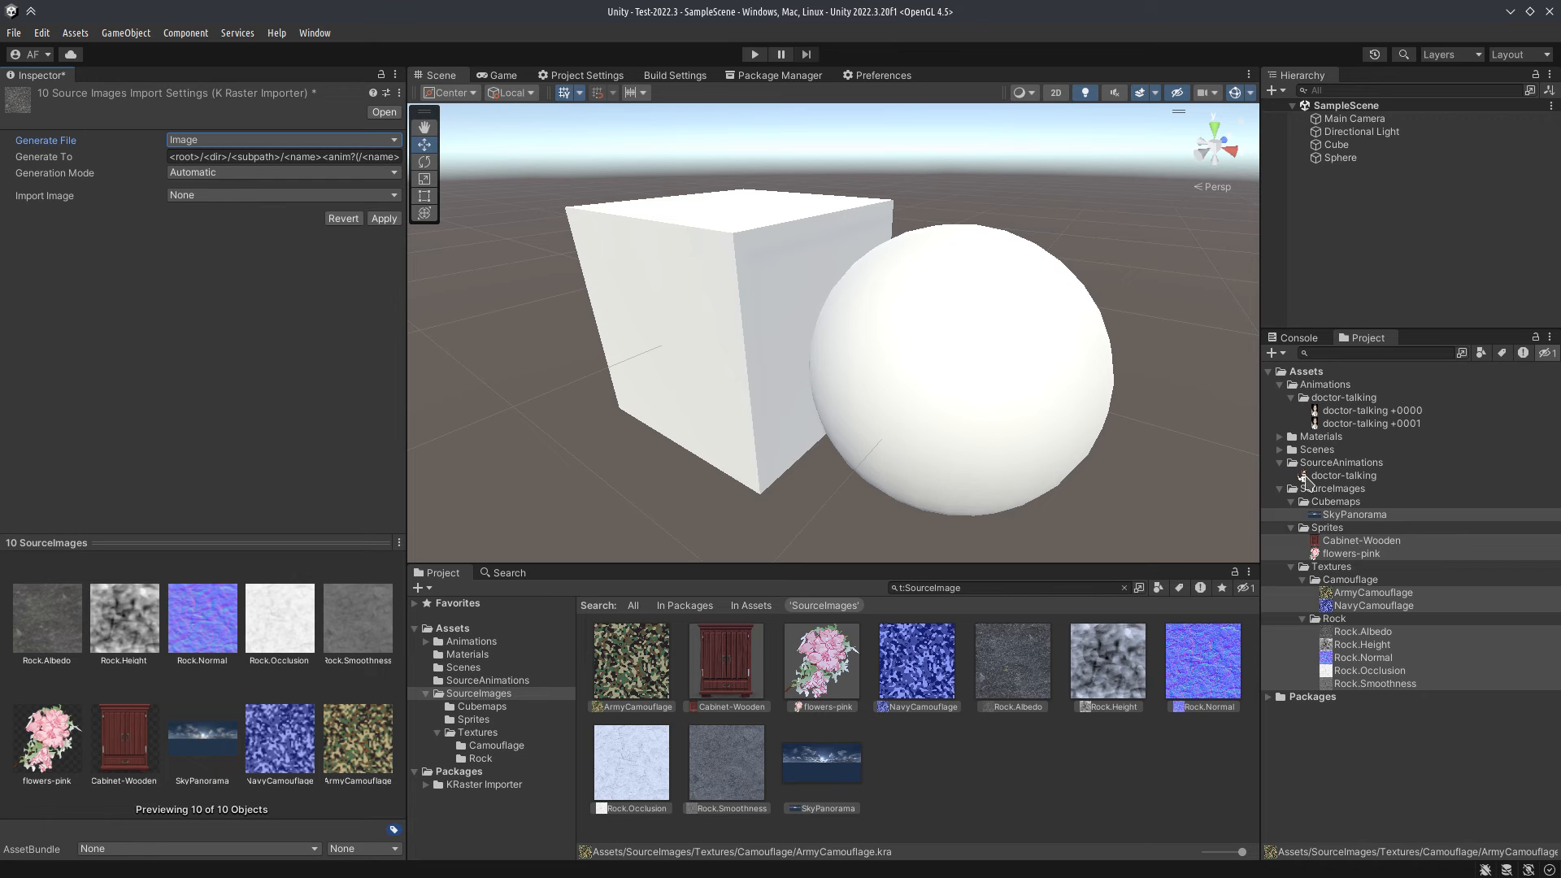
pyautogui.doubleClick(215, 156)
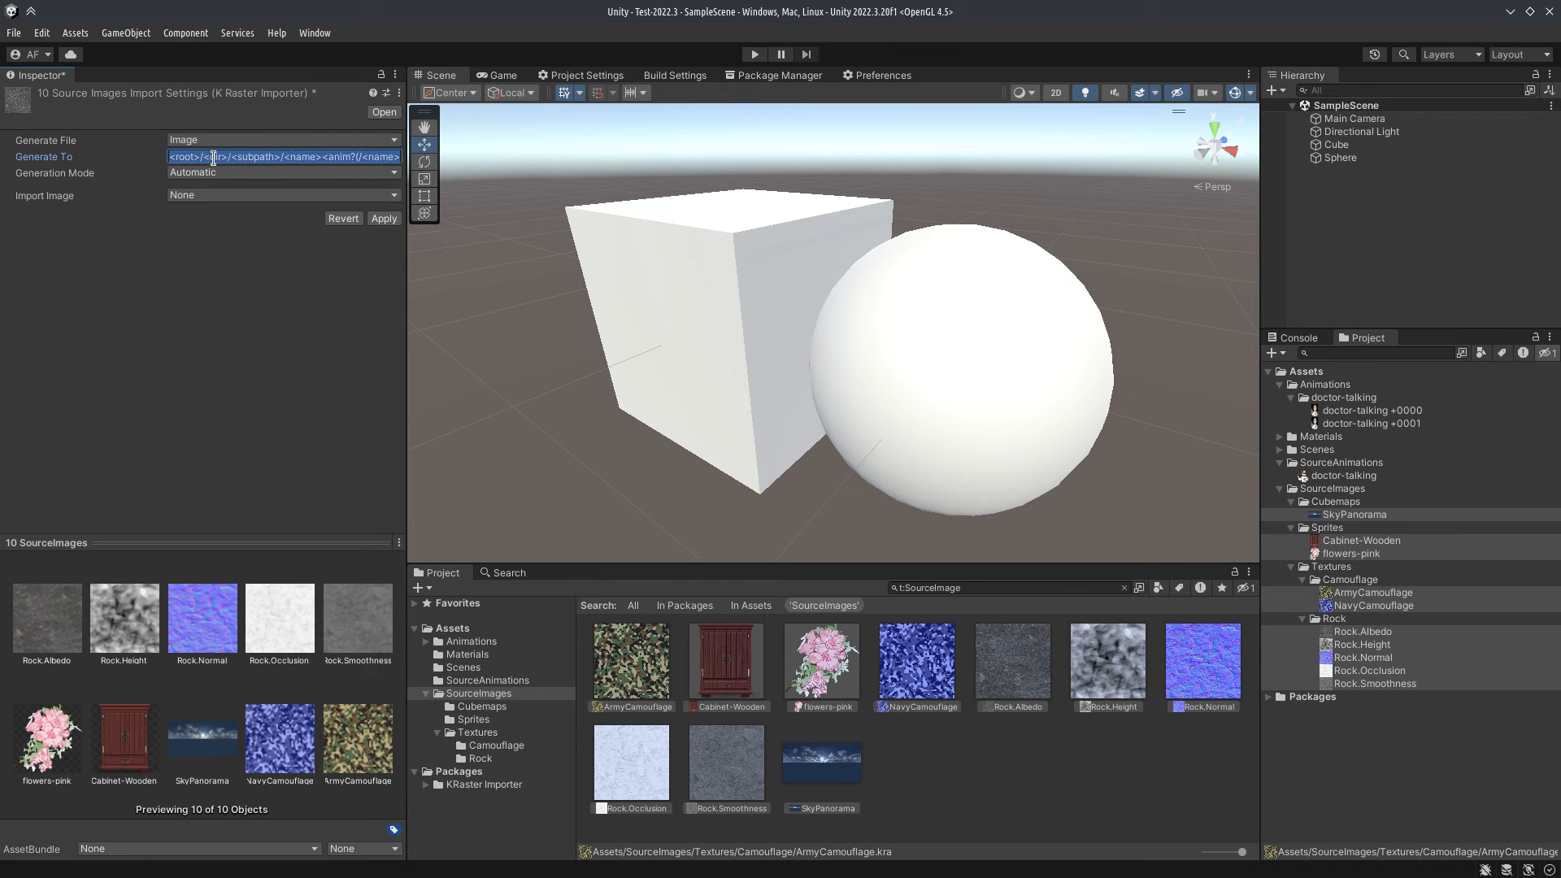
pyautogui.press('BackSpace')
pyautogui.press('BackSpace')
pyautogui.press('BackSpace')
pyautogui.press('Delete')
pyautogui.click(384, 220)
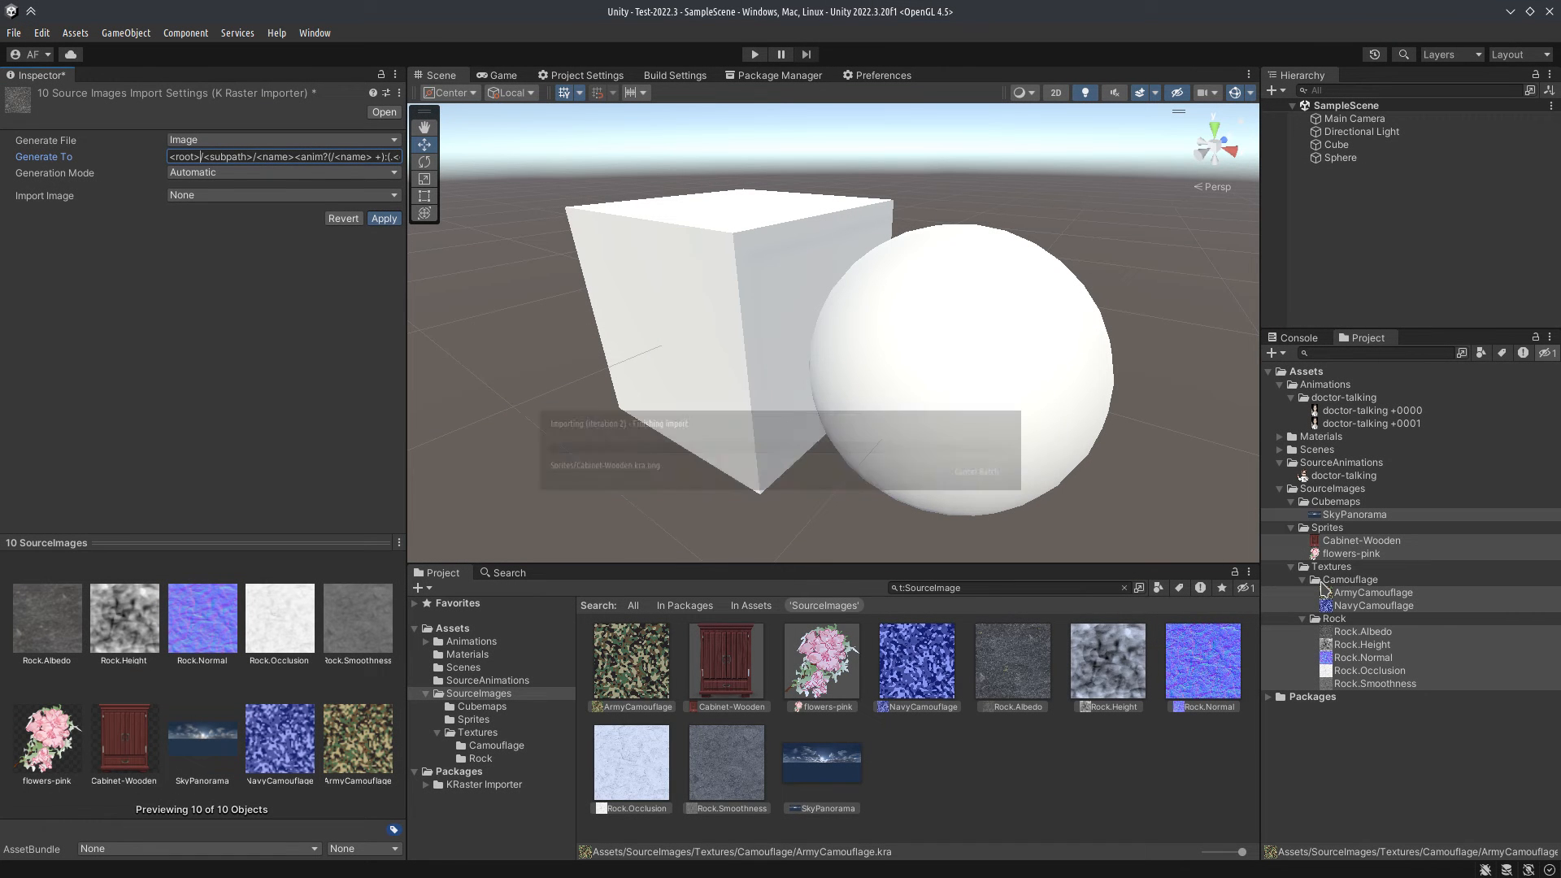
pyautogui.scroll(-3, 1399, 610)
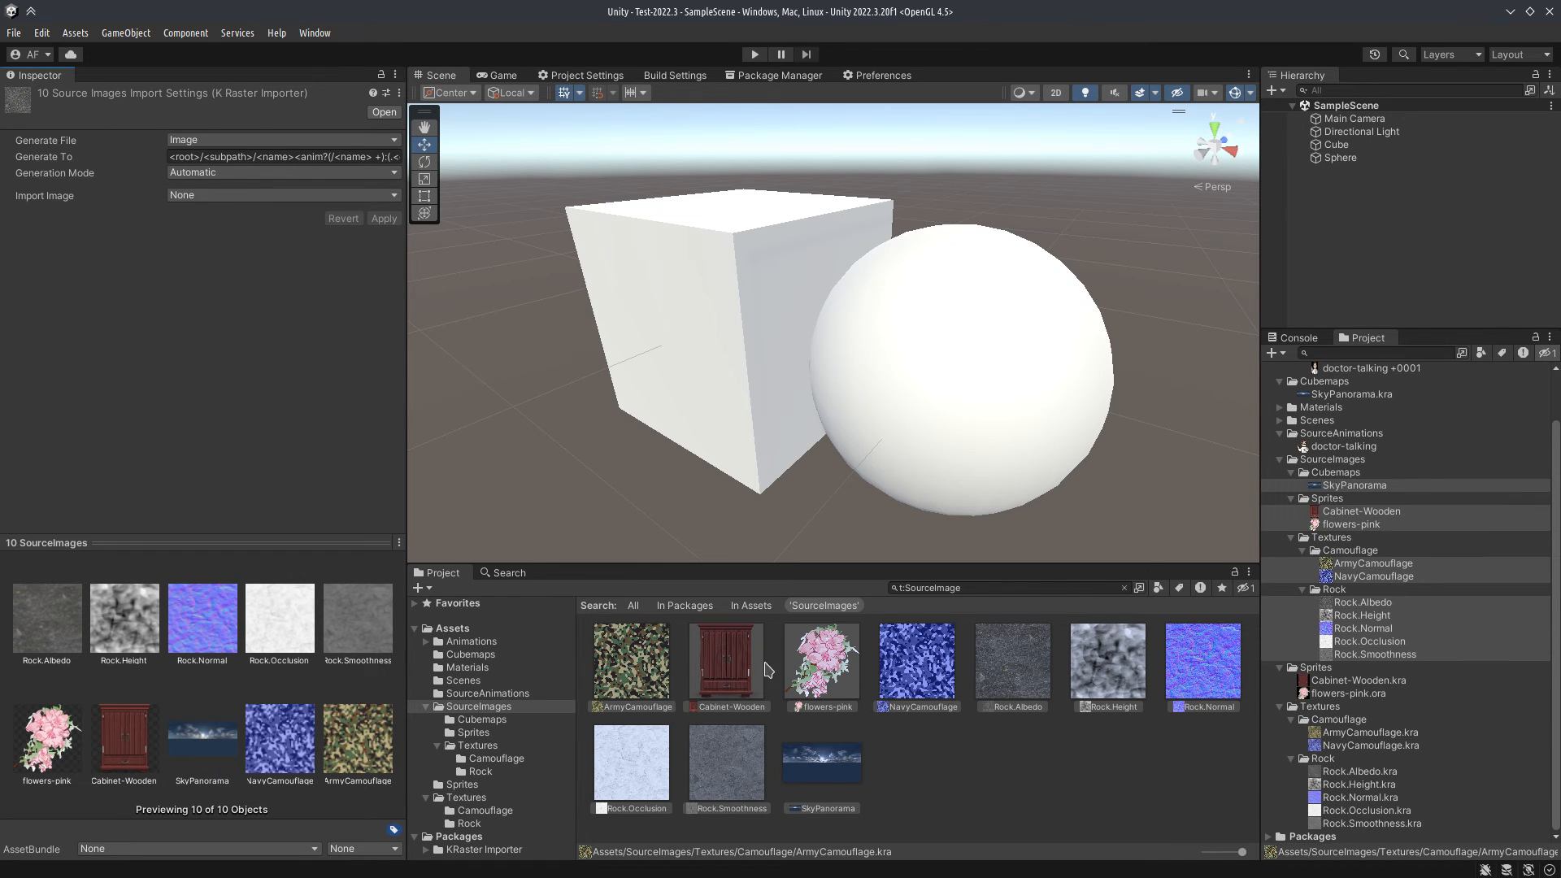
# Step: Clear the asset search and open the generated Rock folder inside Assets/Textures
pyautogui.click(1127, 588)
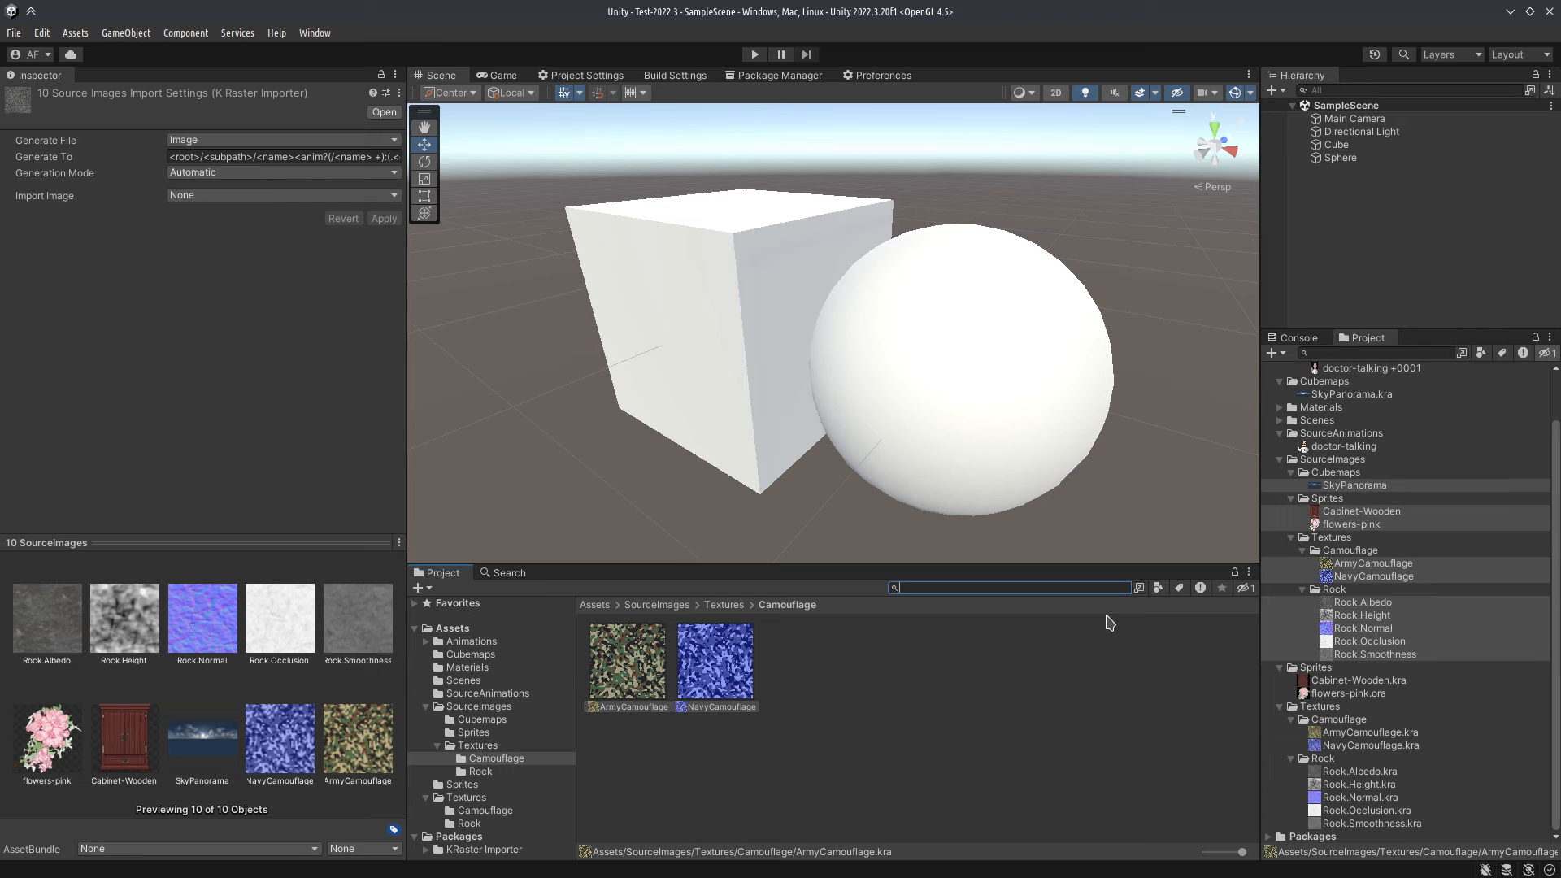
pyautogui.click(596, 605)
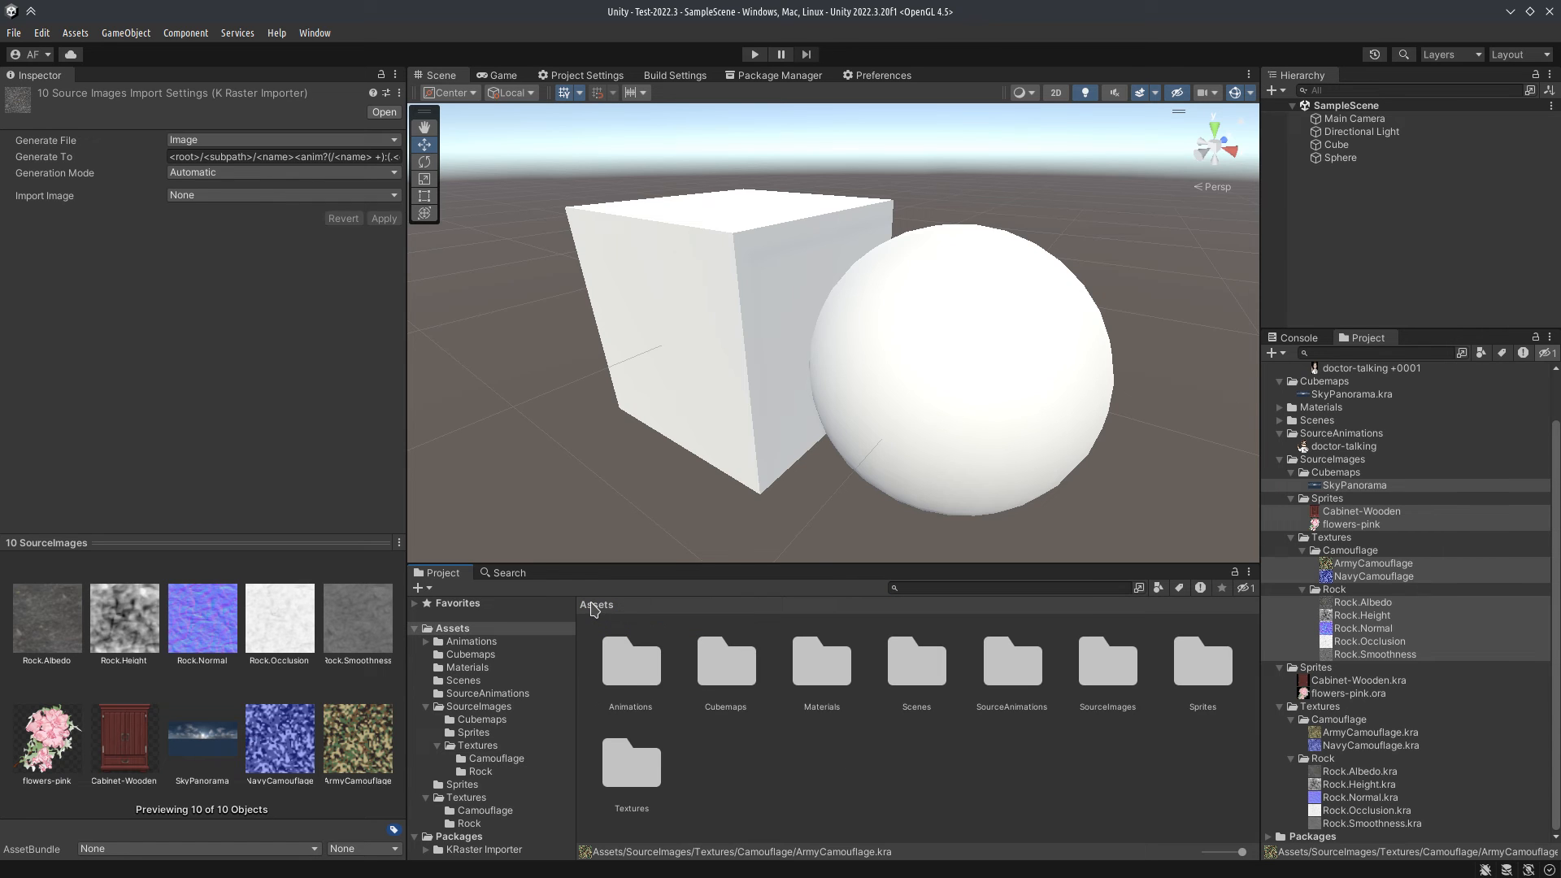
pyautogui.click(877, 772)
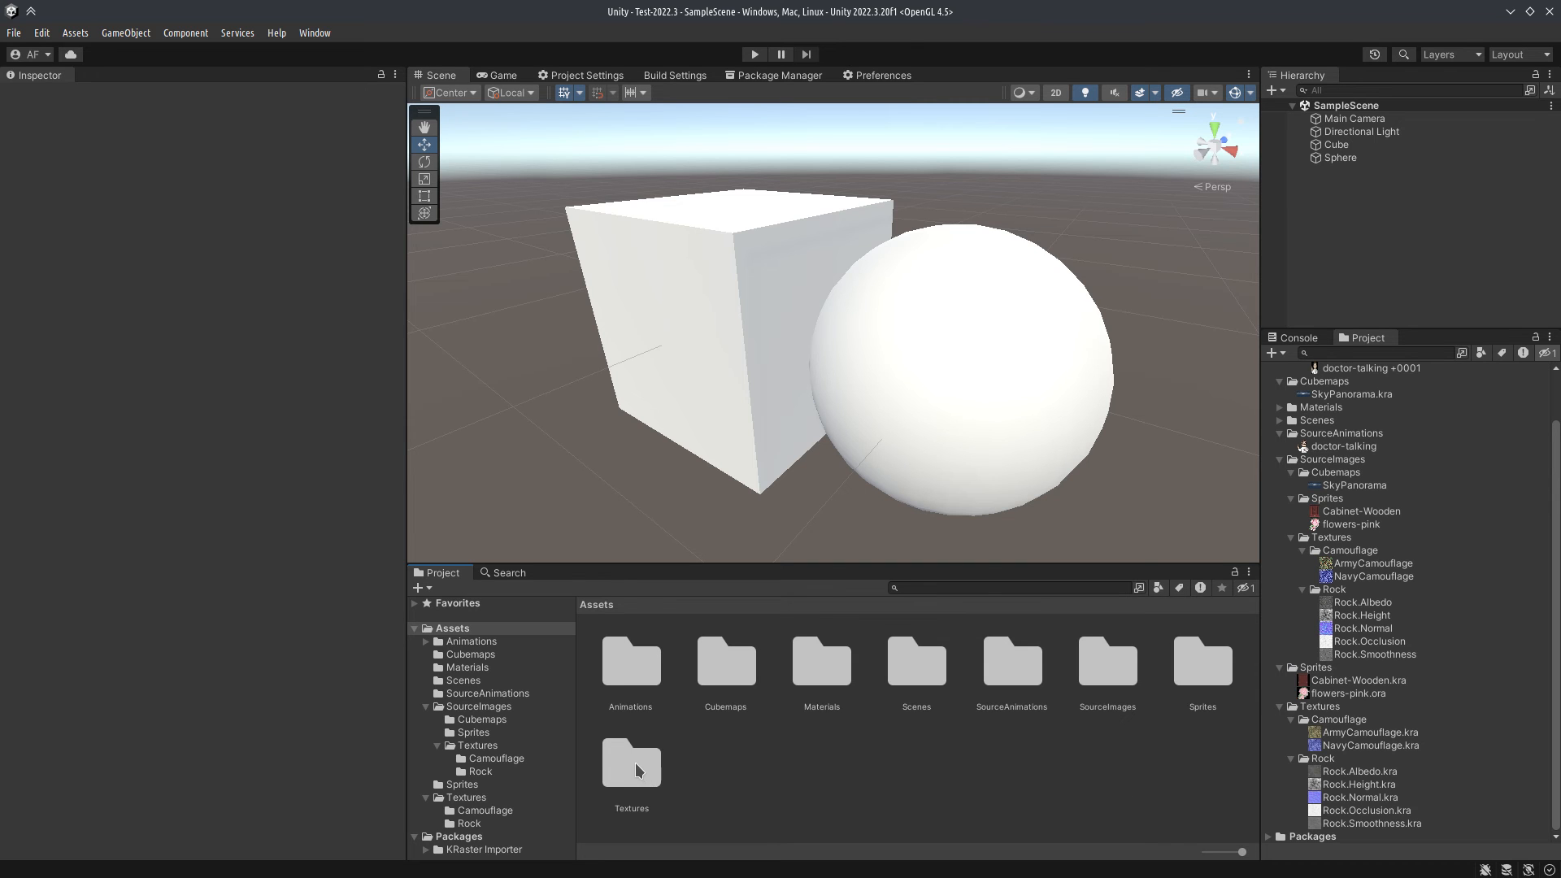
pyautogui.doubleClick(636, 763)
pyautogui.doubleClick(720, 662)
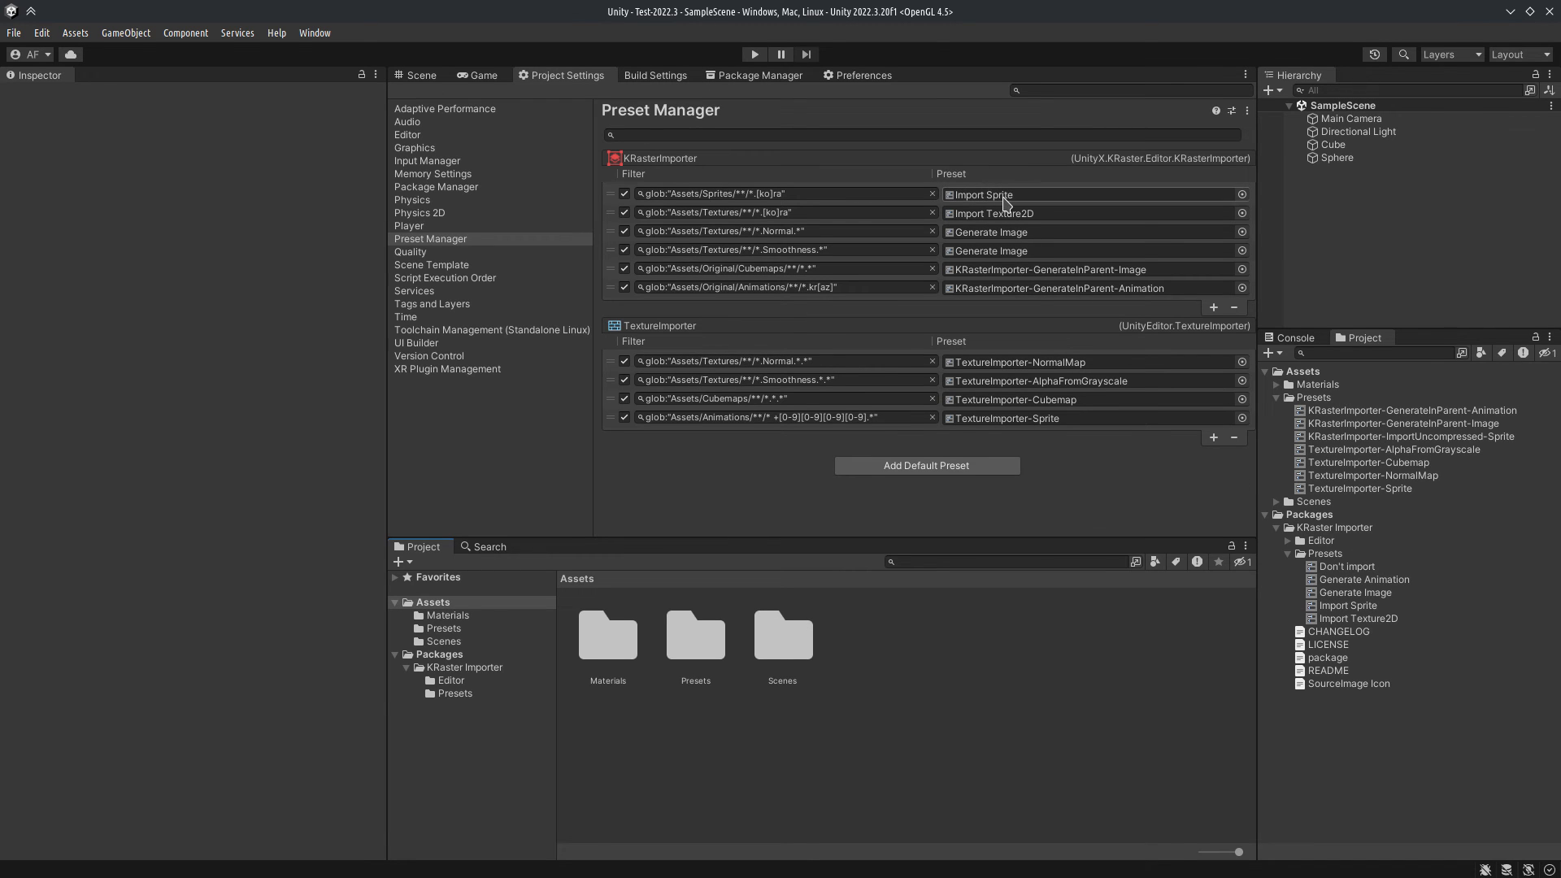
# Step: Examine the import settings of the KRasterImporter and TextureImporter presets assigned in the Preset Manager
pyautogui.doubleClick(1004, 196)
pyautogui.doubleClick(1008, 214)
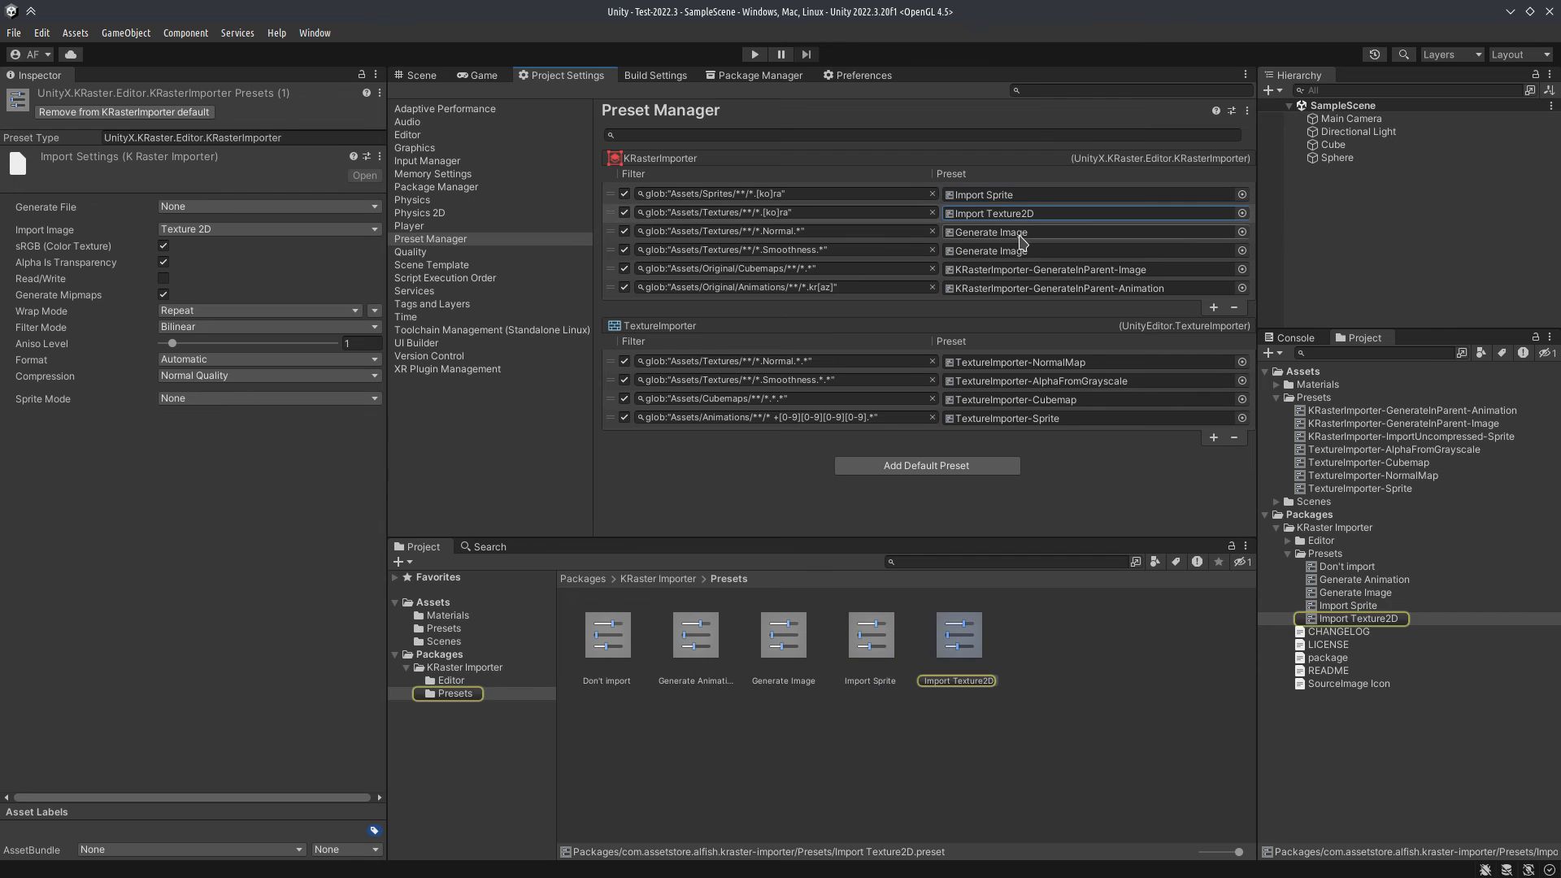
pyautogui.doubleClick(1021, 233)
pyautogui.doubleClick(1040, 271)
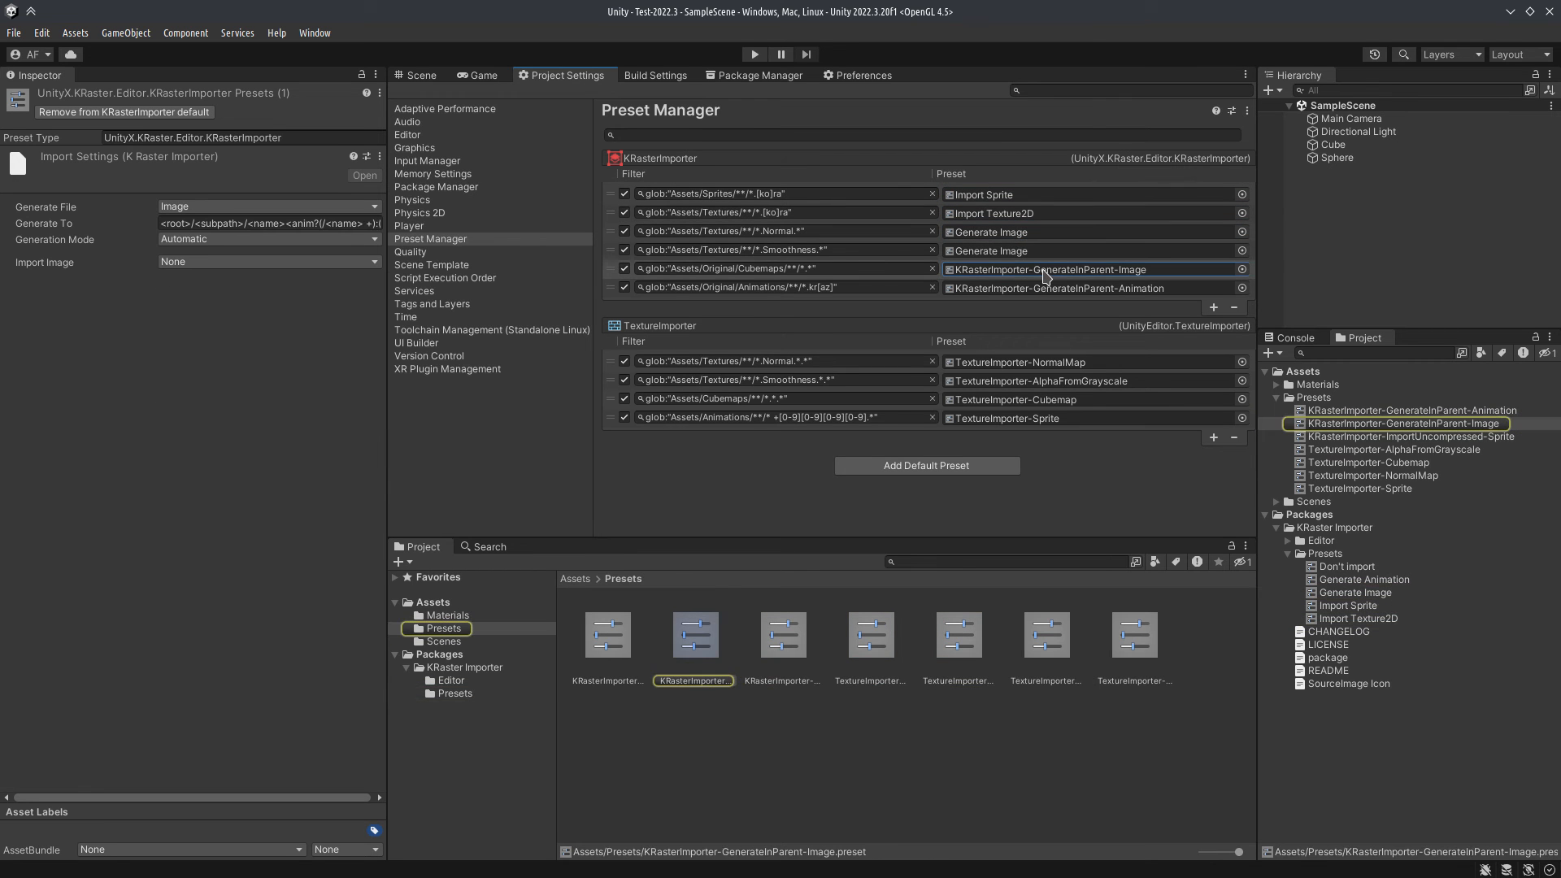
pyautogui.doubleClick(1049, 363)
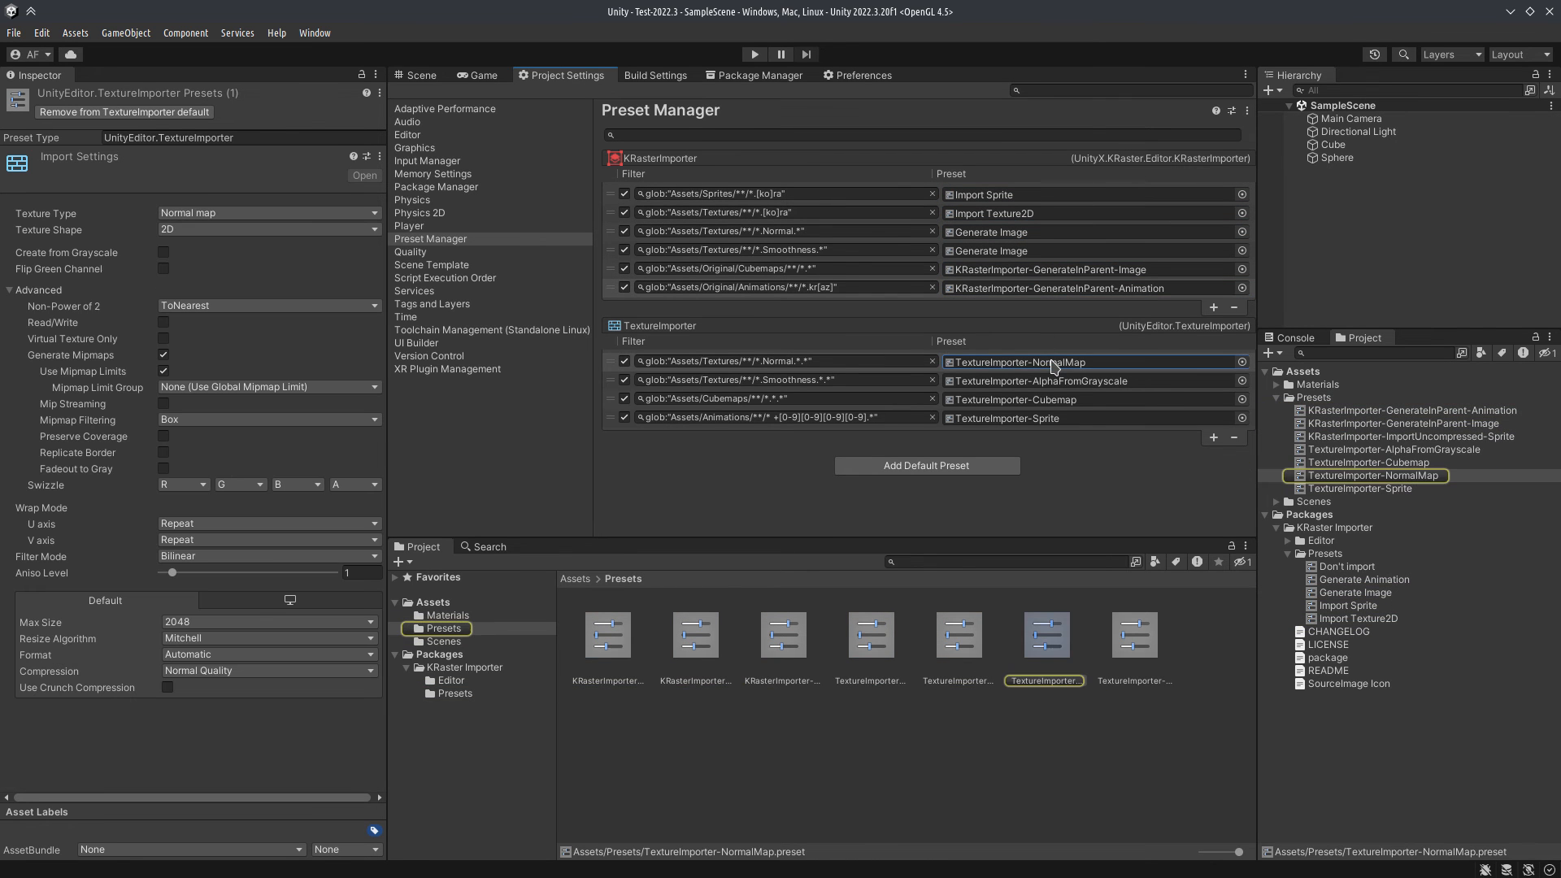
pyautogui.click(1063, 381)
pyautogui.doubleClick(1062, 400)
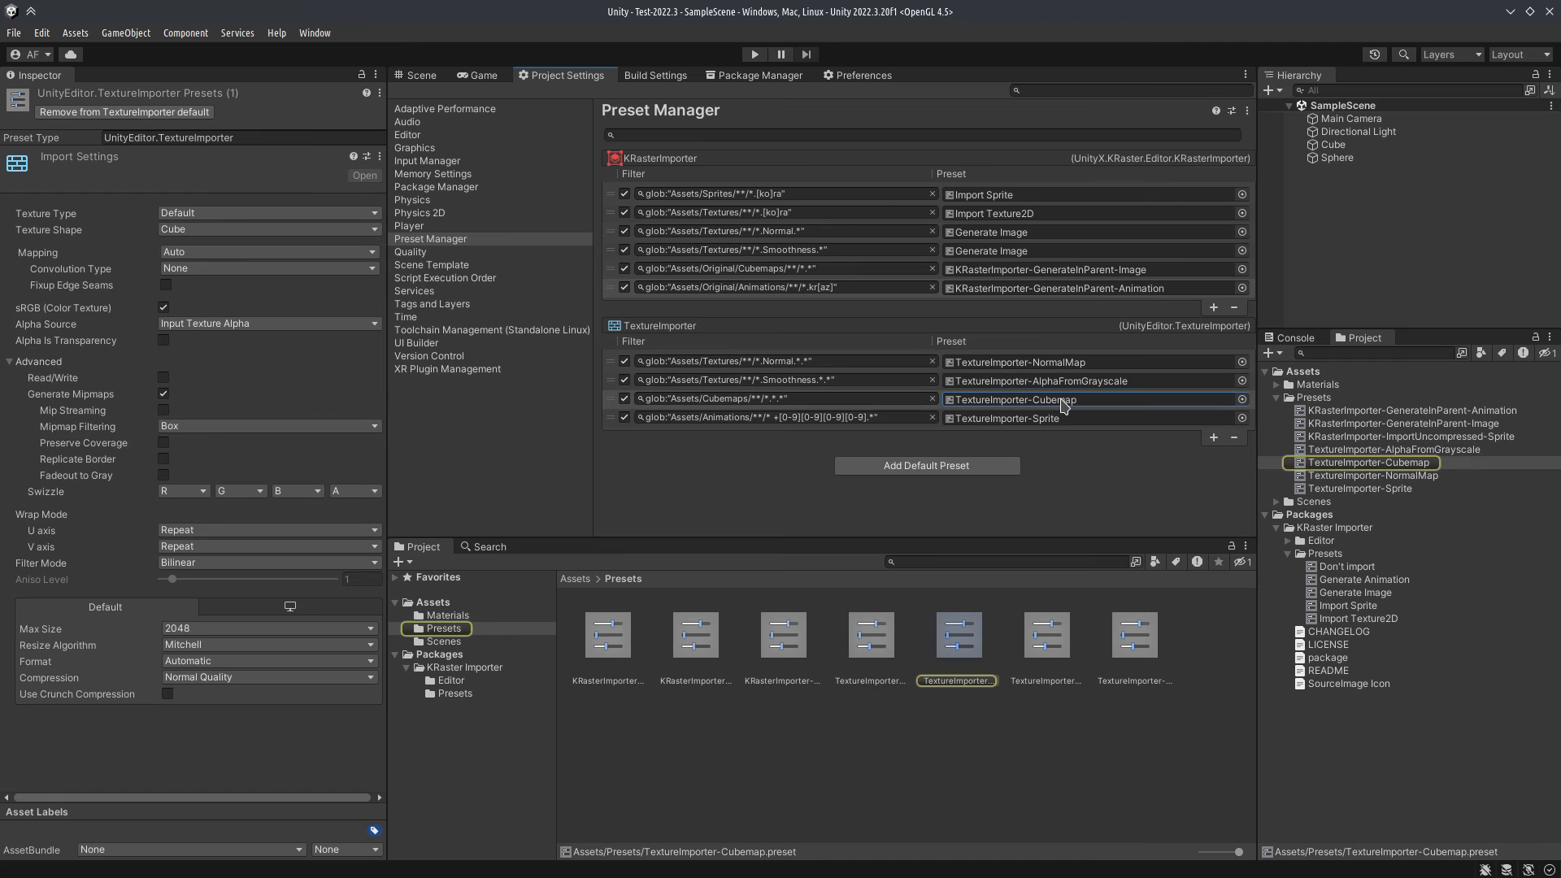
pyautogui.doubleClick(1057, 418)
pyautogui.click(852, 774)
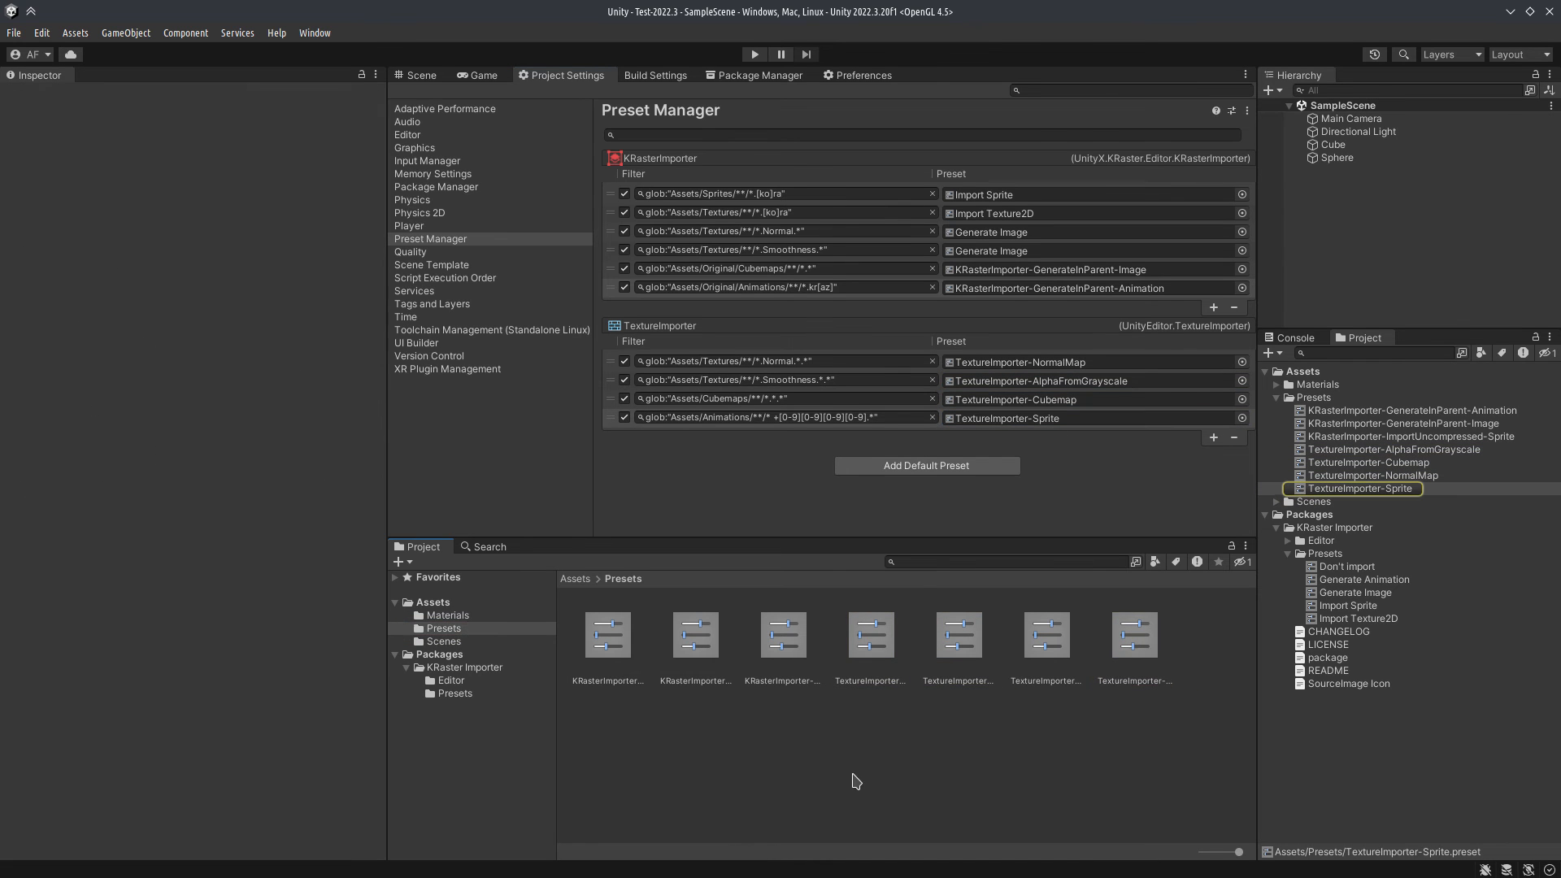
# Step: Import the Original, Sprites and Textures source folders into the project's root Assets folder
pyautogui.click(453, 604)
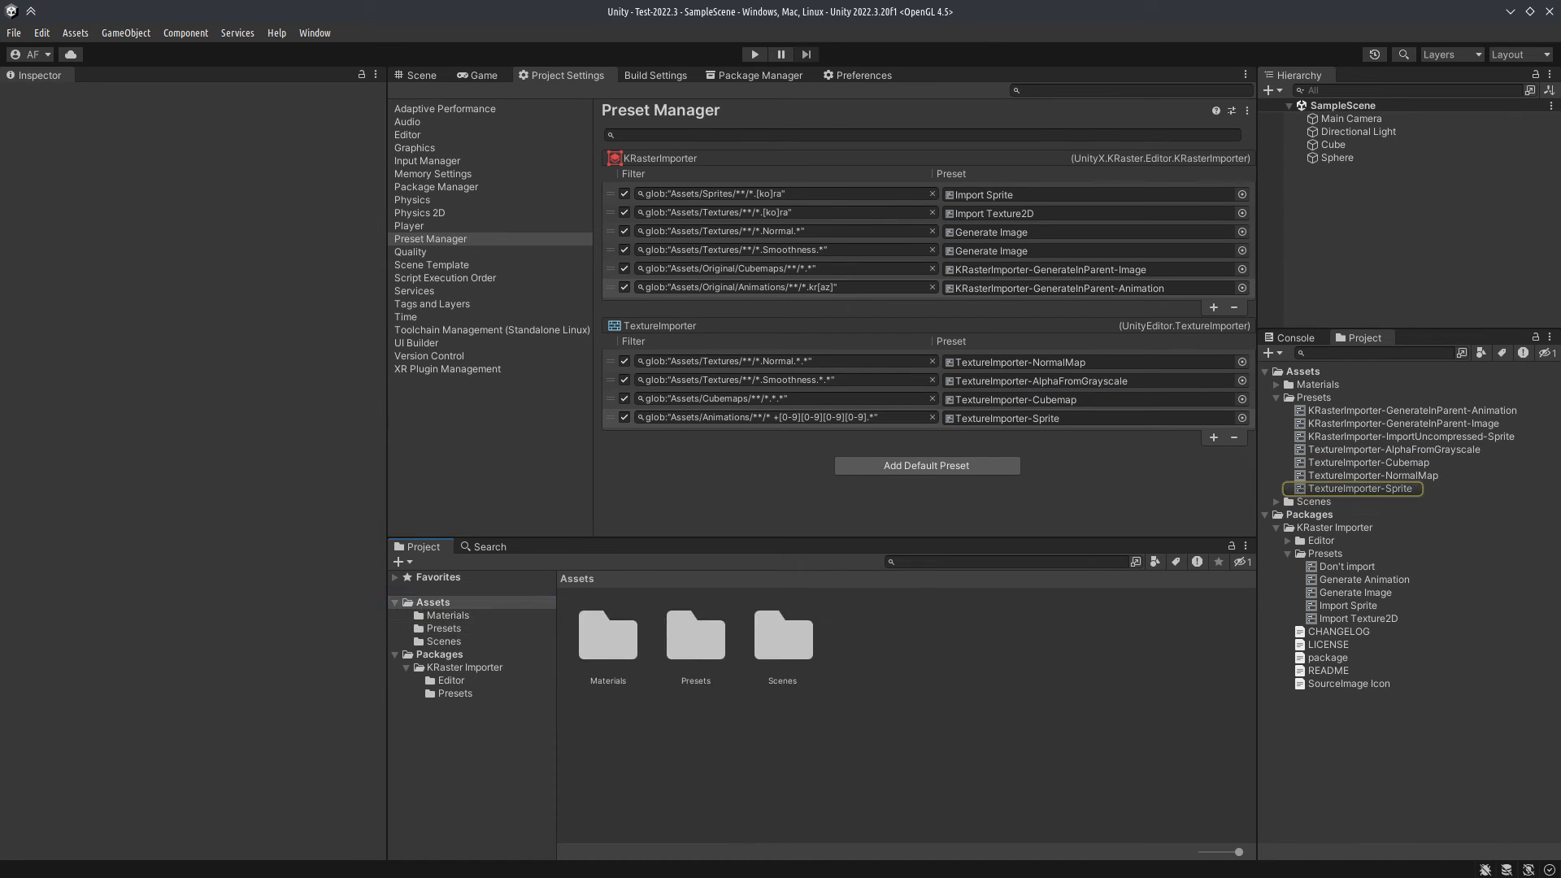
pyautogui.moveTo(1154, 877); pyautogui.dragTo(908, 648)
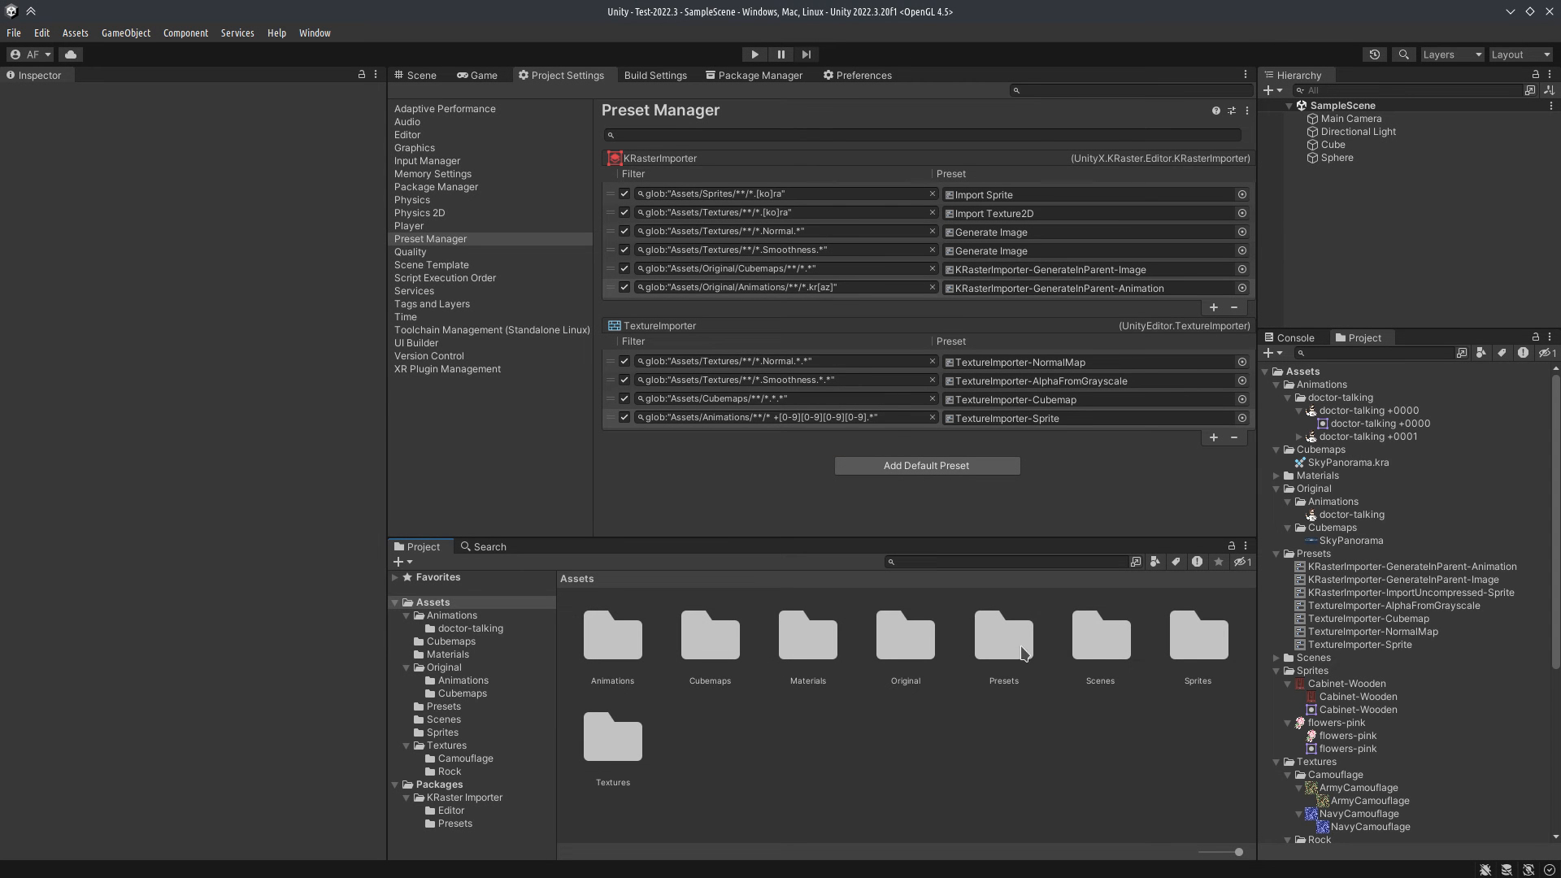
# Step: Examine the import settings of the Cabinet-Wooden and flowers-pink source images in Assets/Sprites against the preset filters
pyautogui.doubleClick(1200, 642)
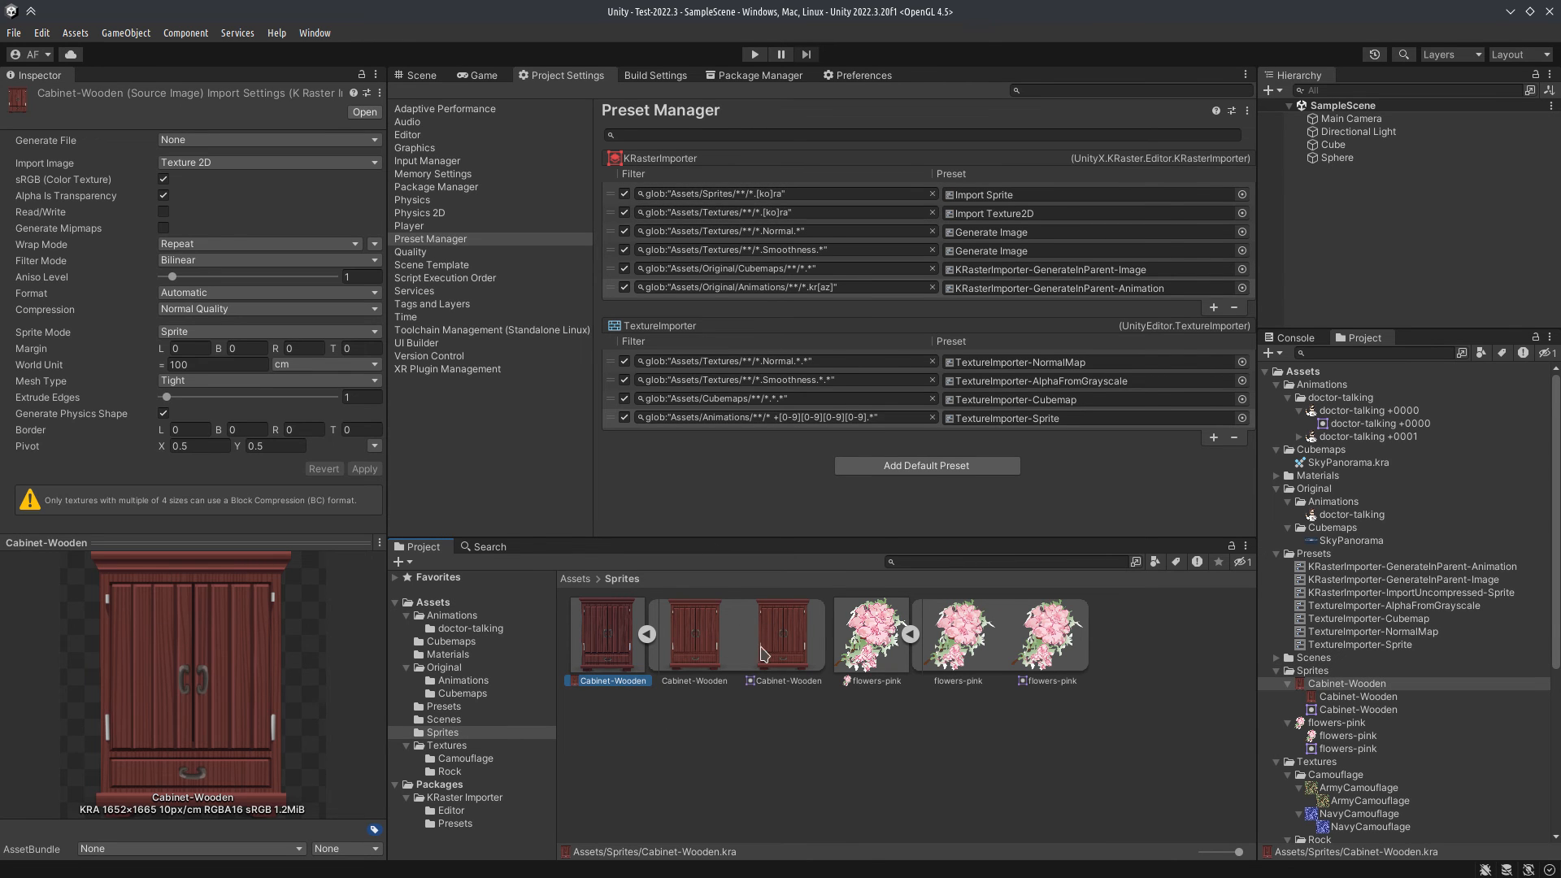
pyautogui.click(904, 649)
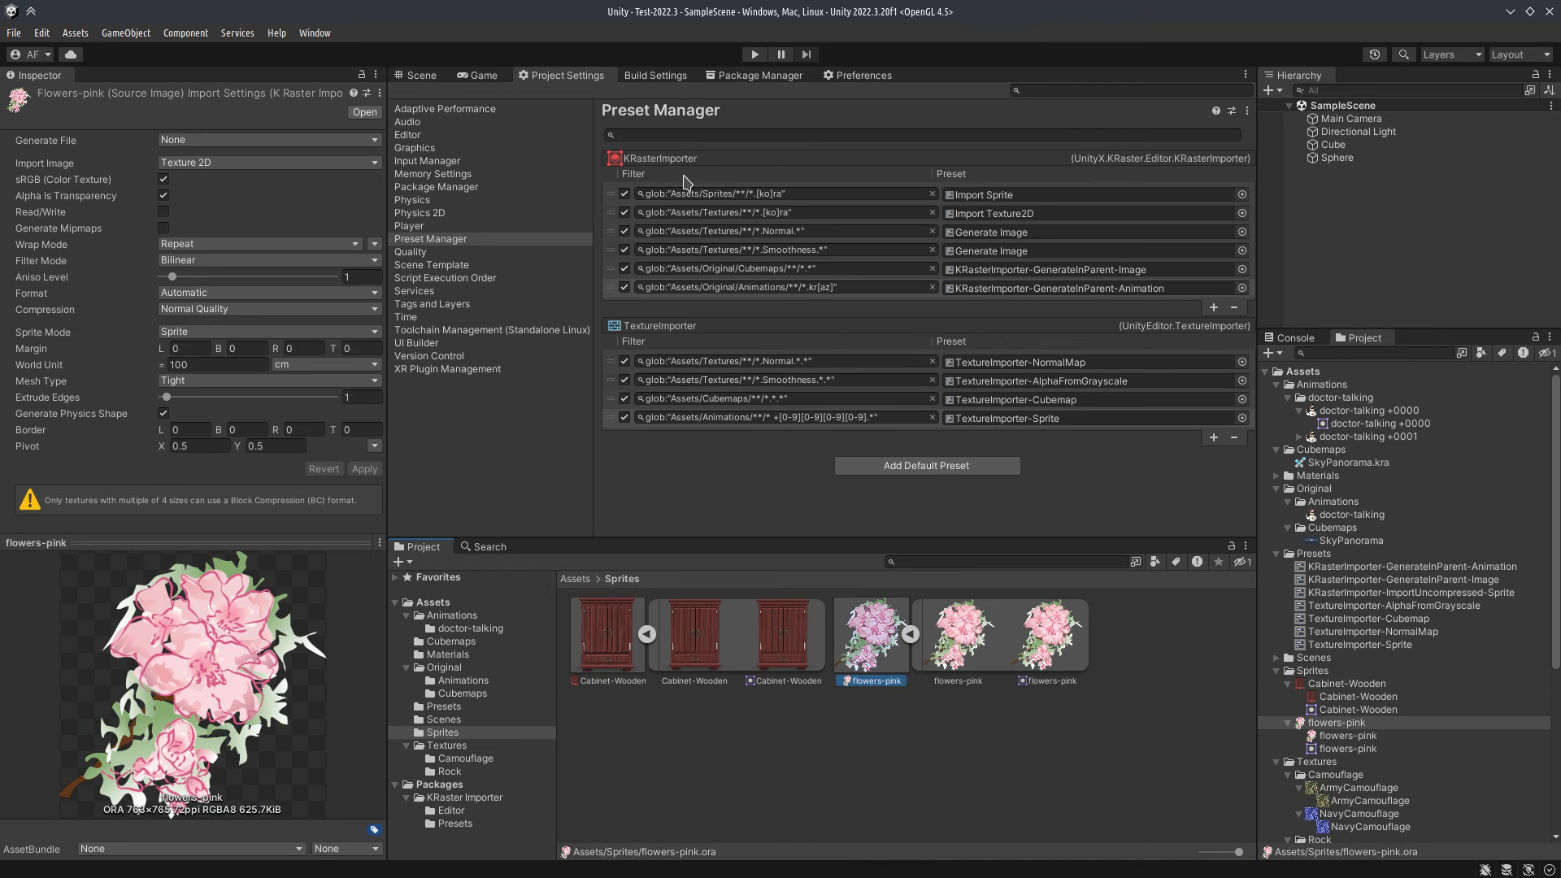
pyautogui.click(900, 809)
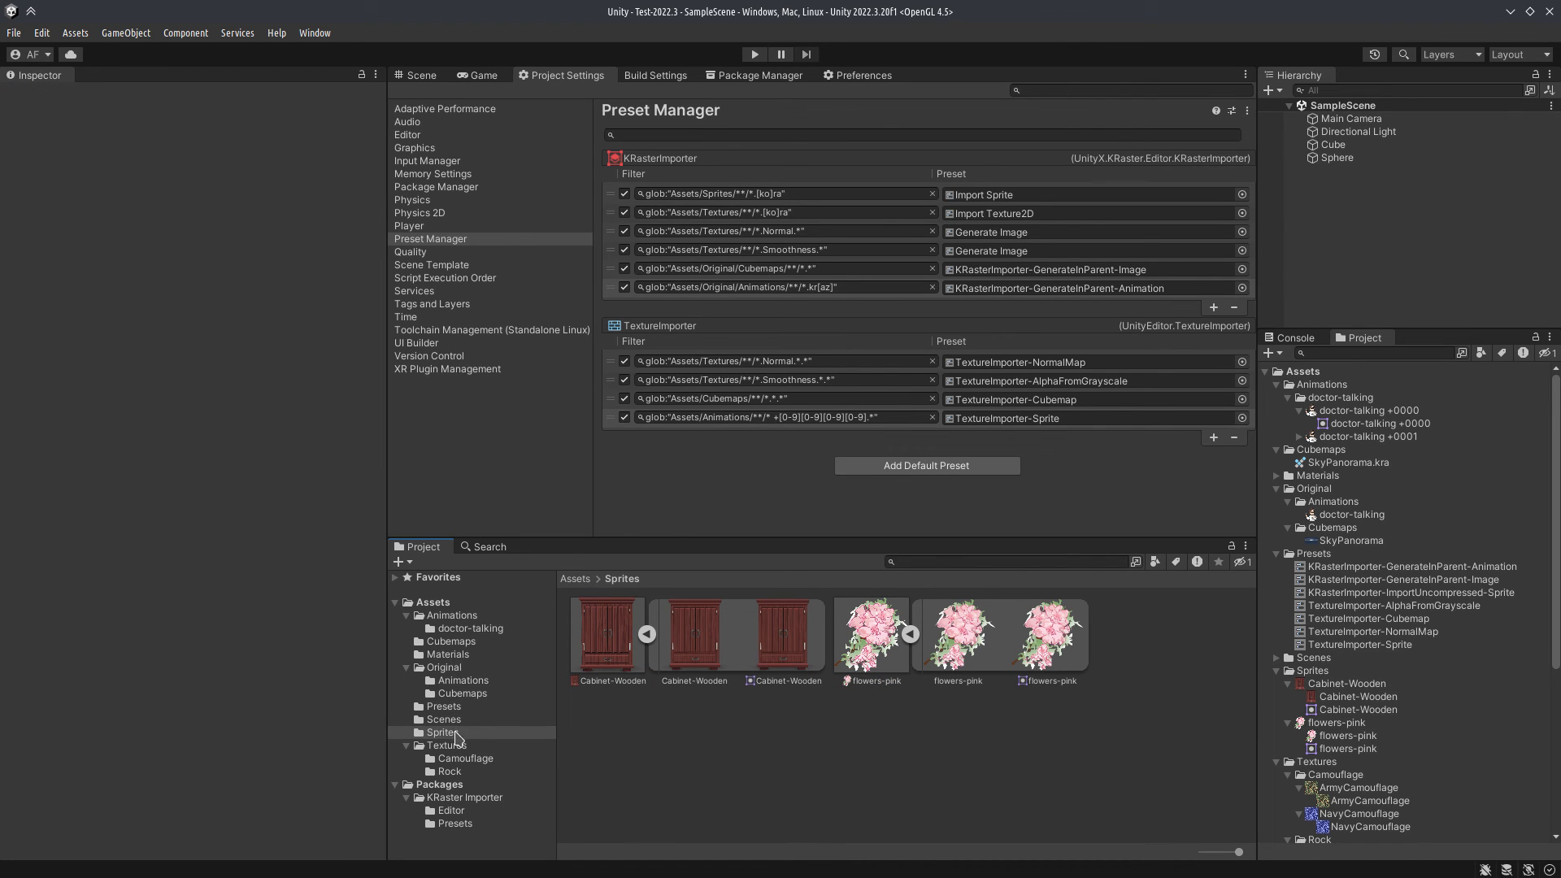
# Step: Examine the import settings of the Rock albedo, normal and smoothness sources and the generated normal and smoothness textures in Assets/Textures/Rock
pyautogui.click(462, 748)
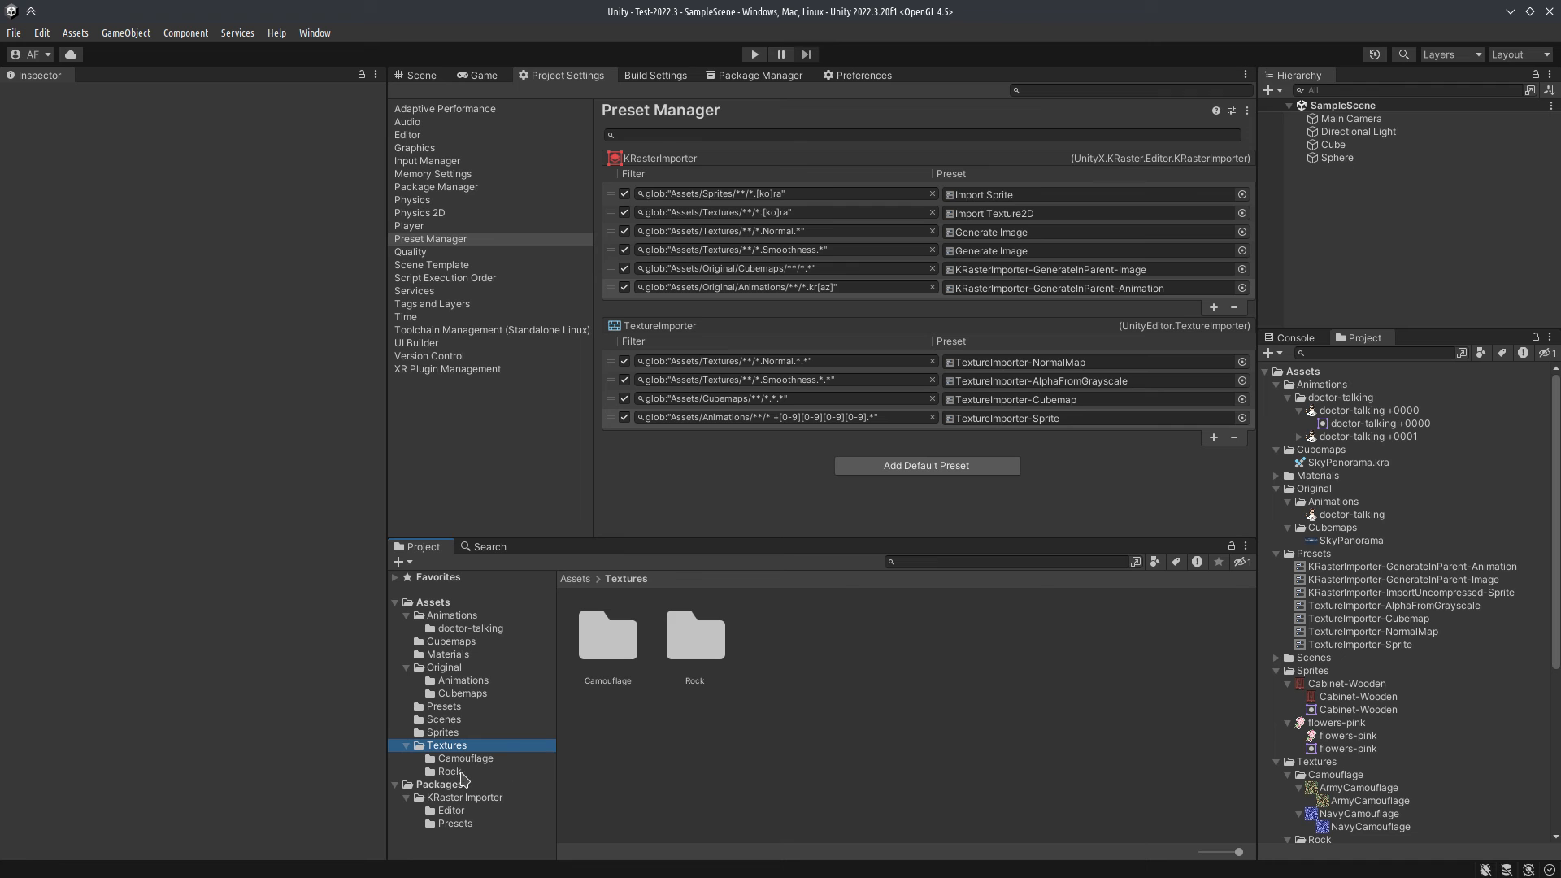
pyautogui.click(454, 771)
pyautogui.click(629, 641)
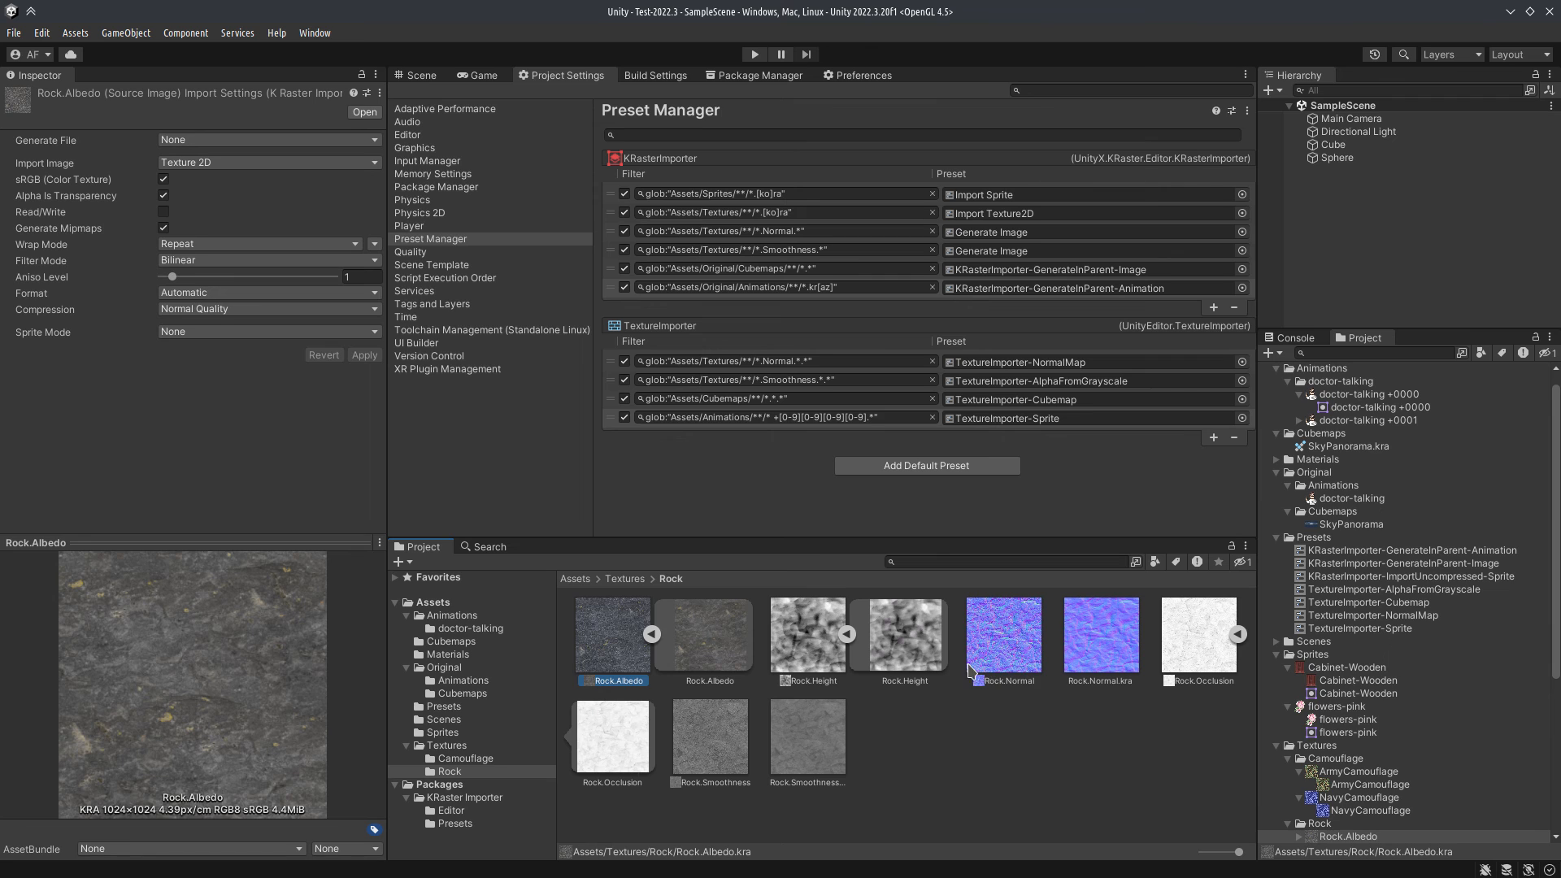
pyautogui.click(970, 668)
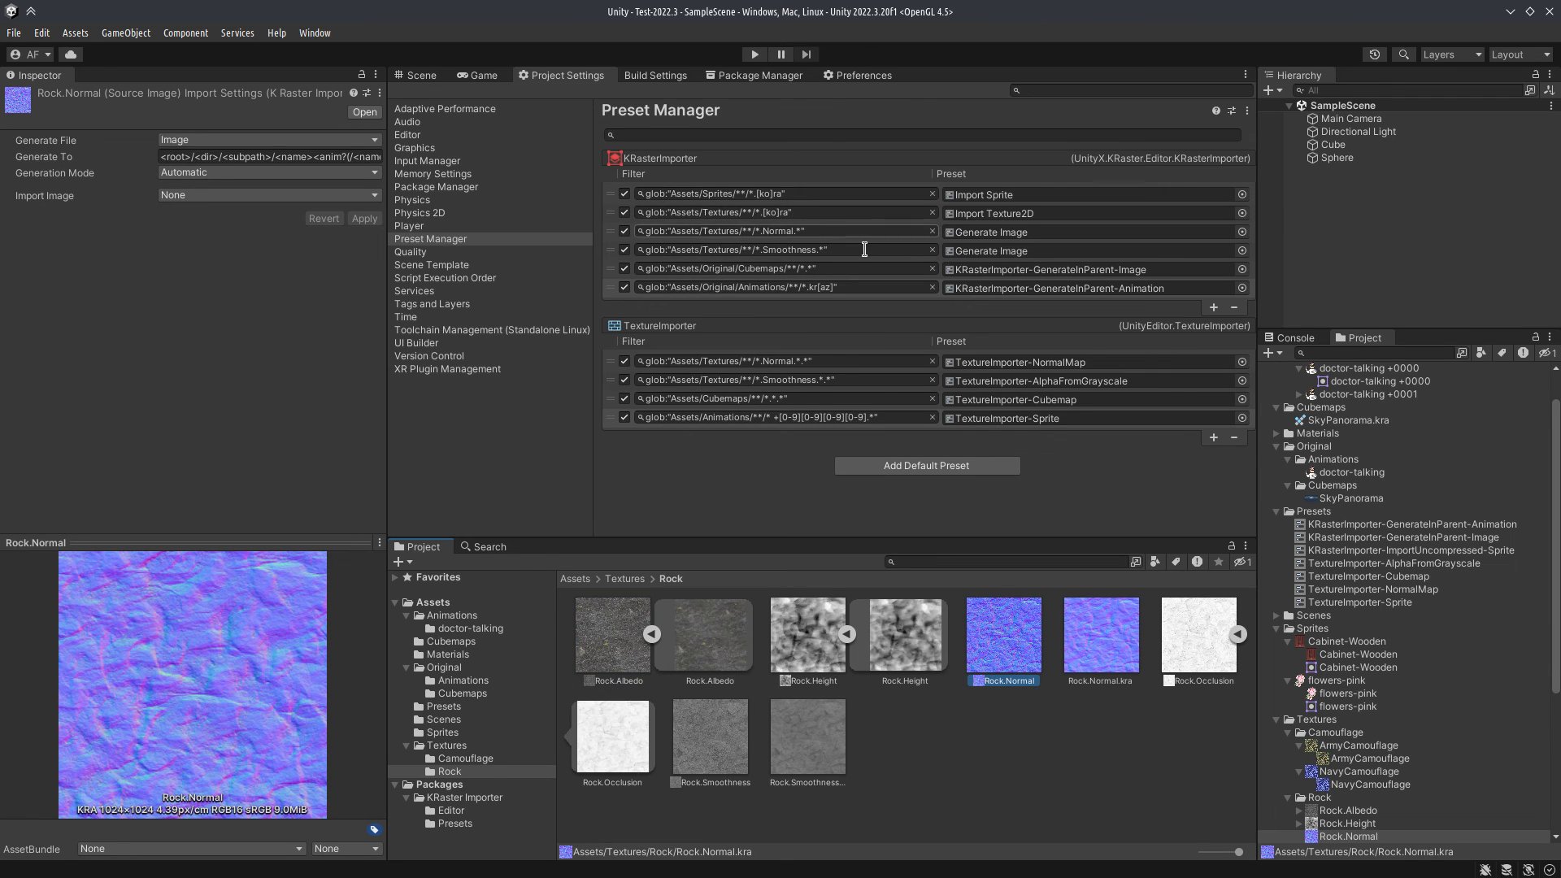
pyautogui.click(1099, 641)
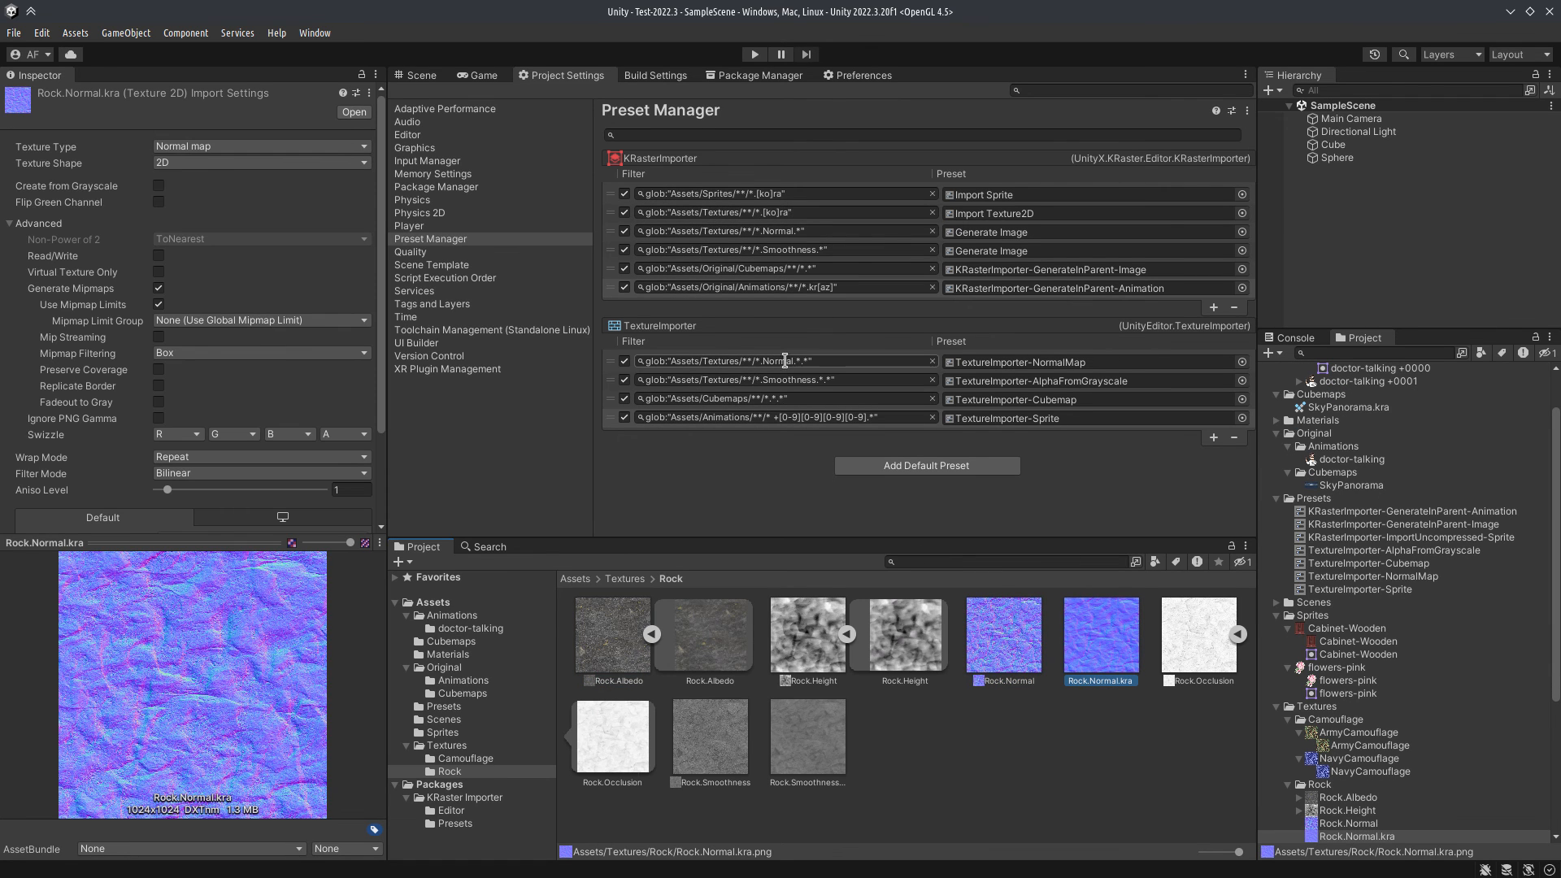
pyautogui.click(712, 735)
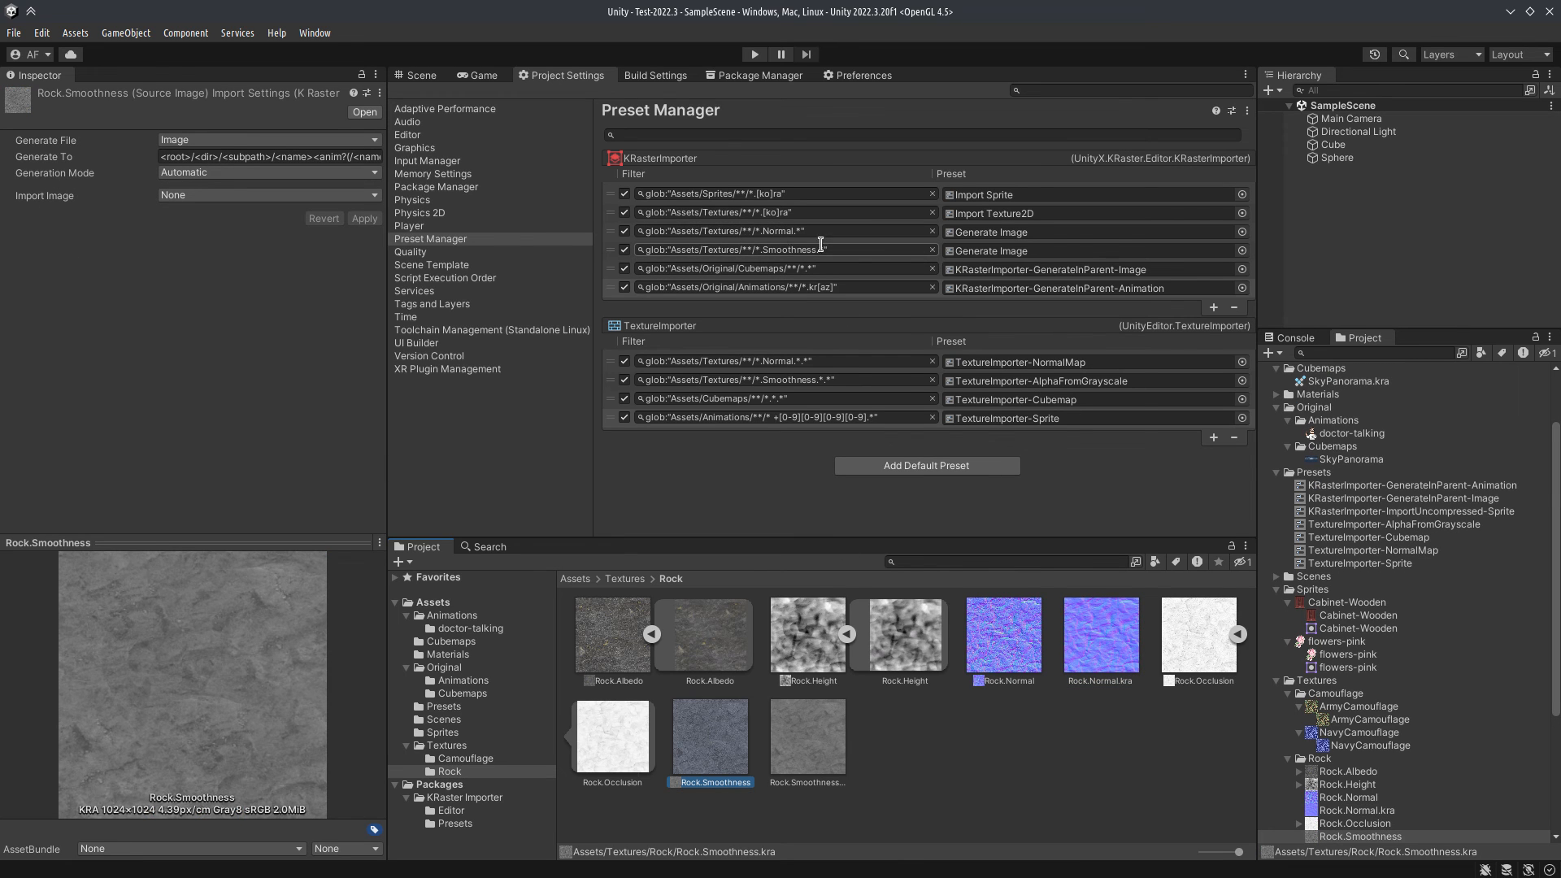
pyautogui.click(809, 736)
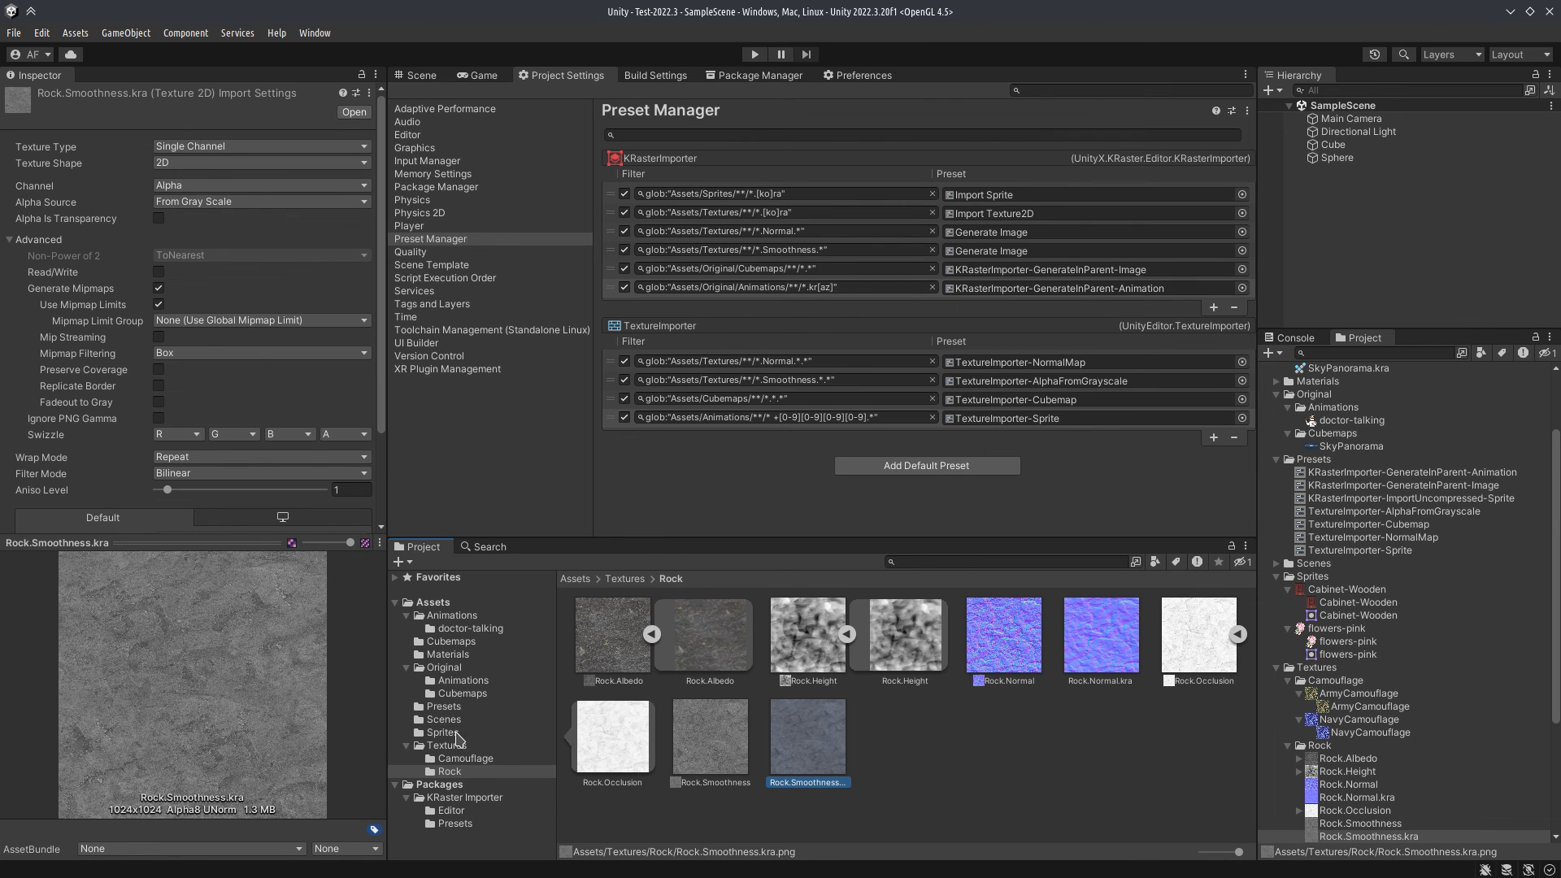
# Step: Examine the import settings of the original doctor-talking animation and its first generated frame
pyautogui.click(462, 681)
pyautogui.click(621, 644)
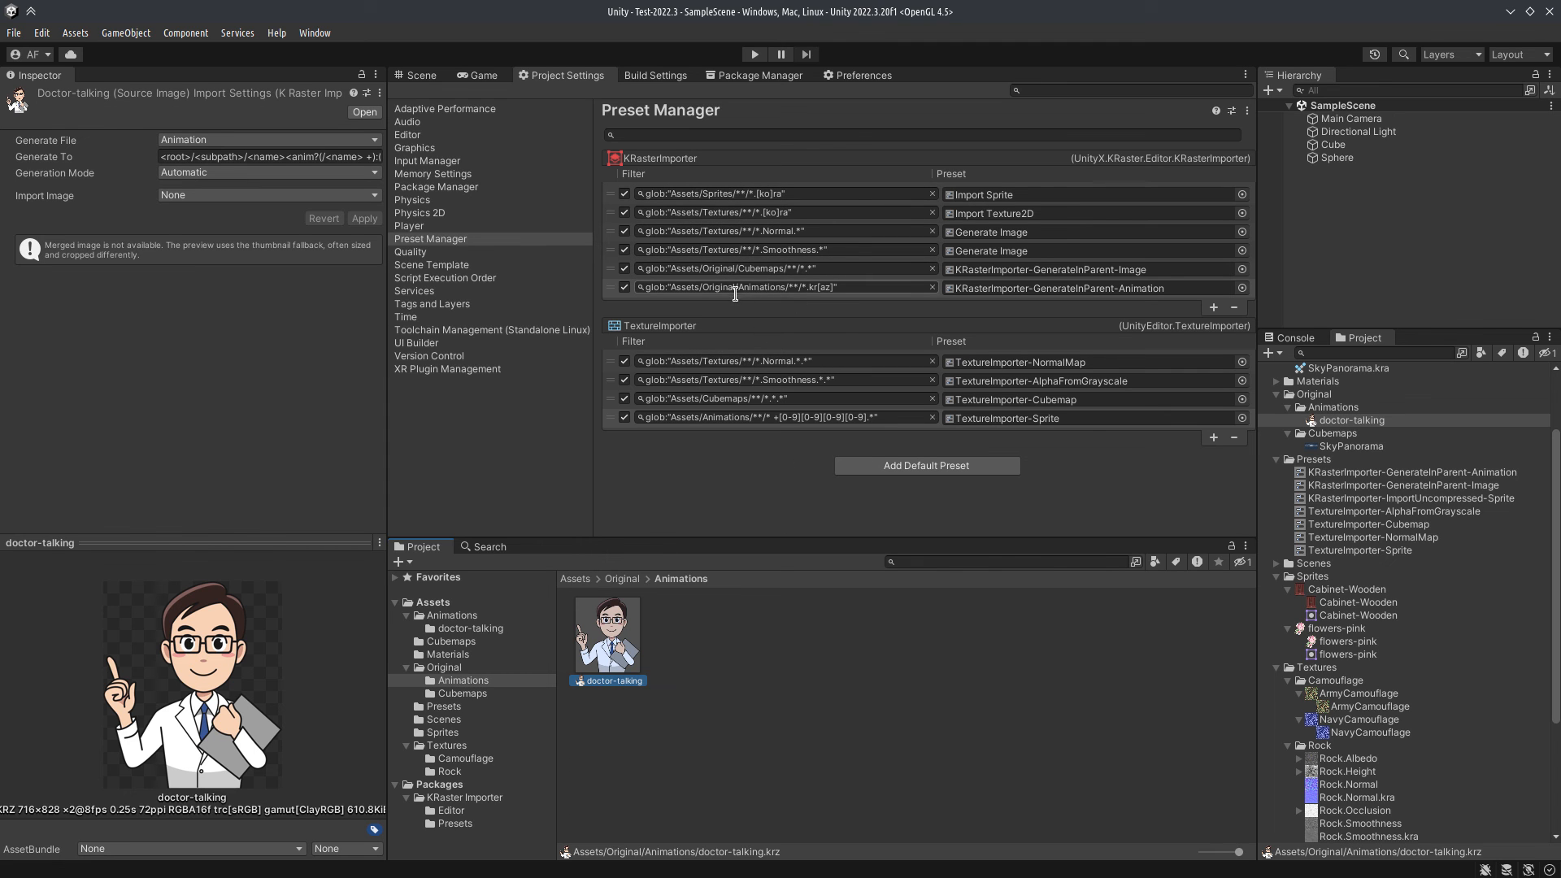
pyautogui.click(456, 631)
pyautogui.click(610, 646)
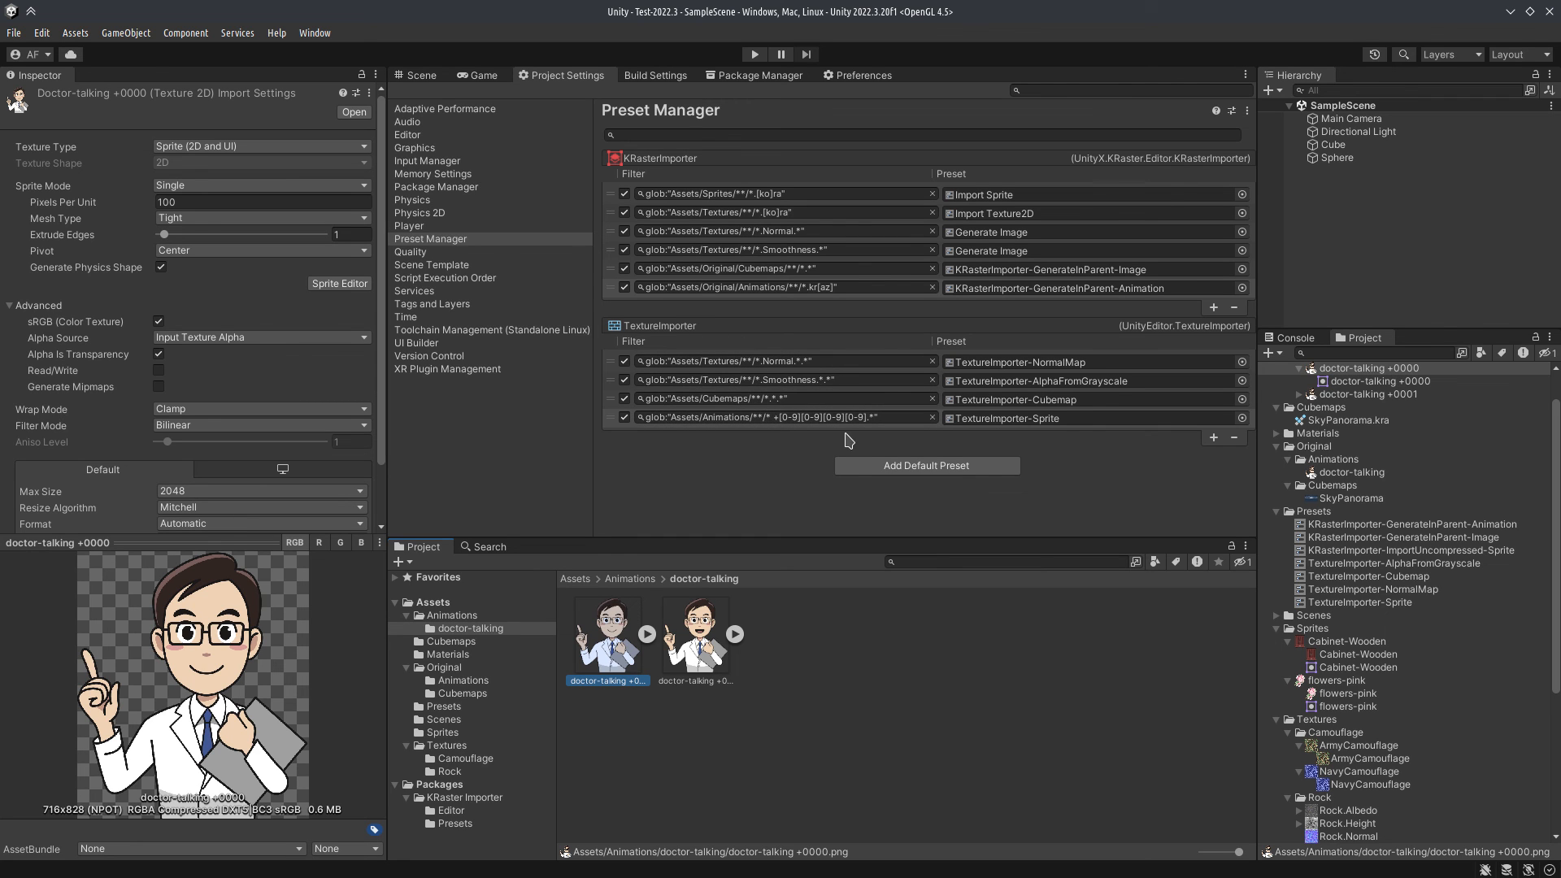
# Step: Examine the import settings of the original SkyPanorama image and its generated cubemap, then deselect it
pyautogui.click(463, 694)
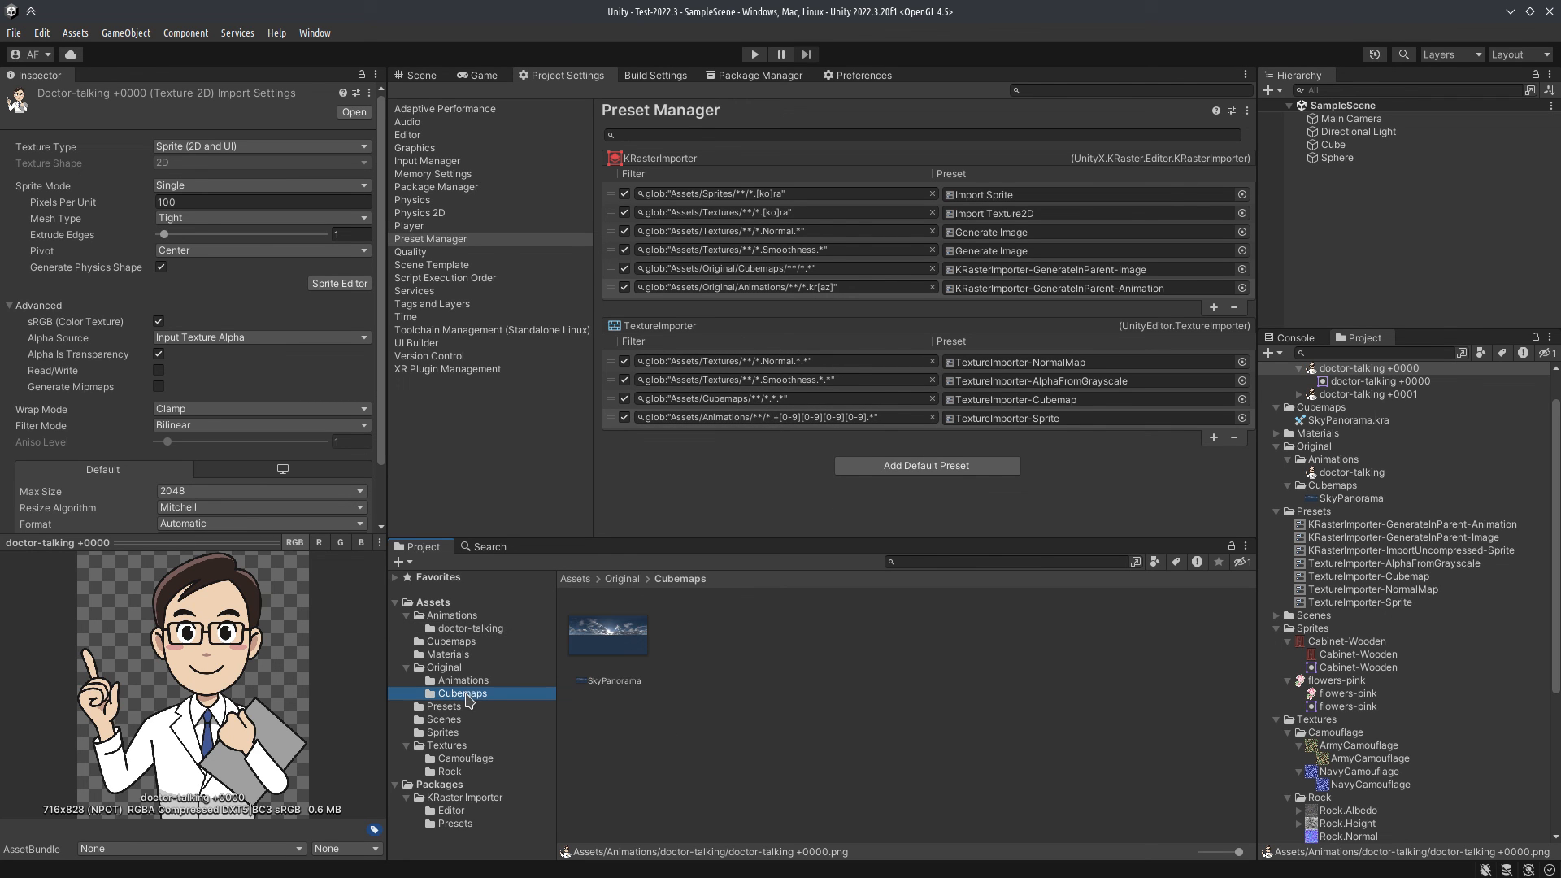
pyautogui.click(599, 635)
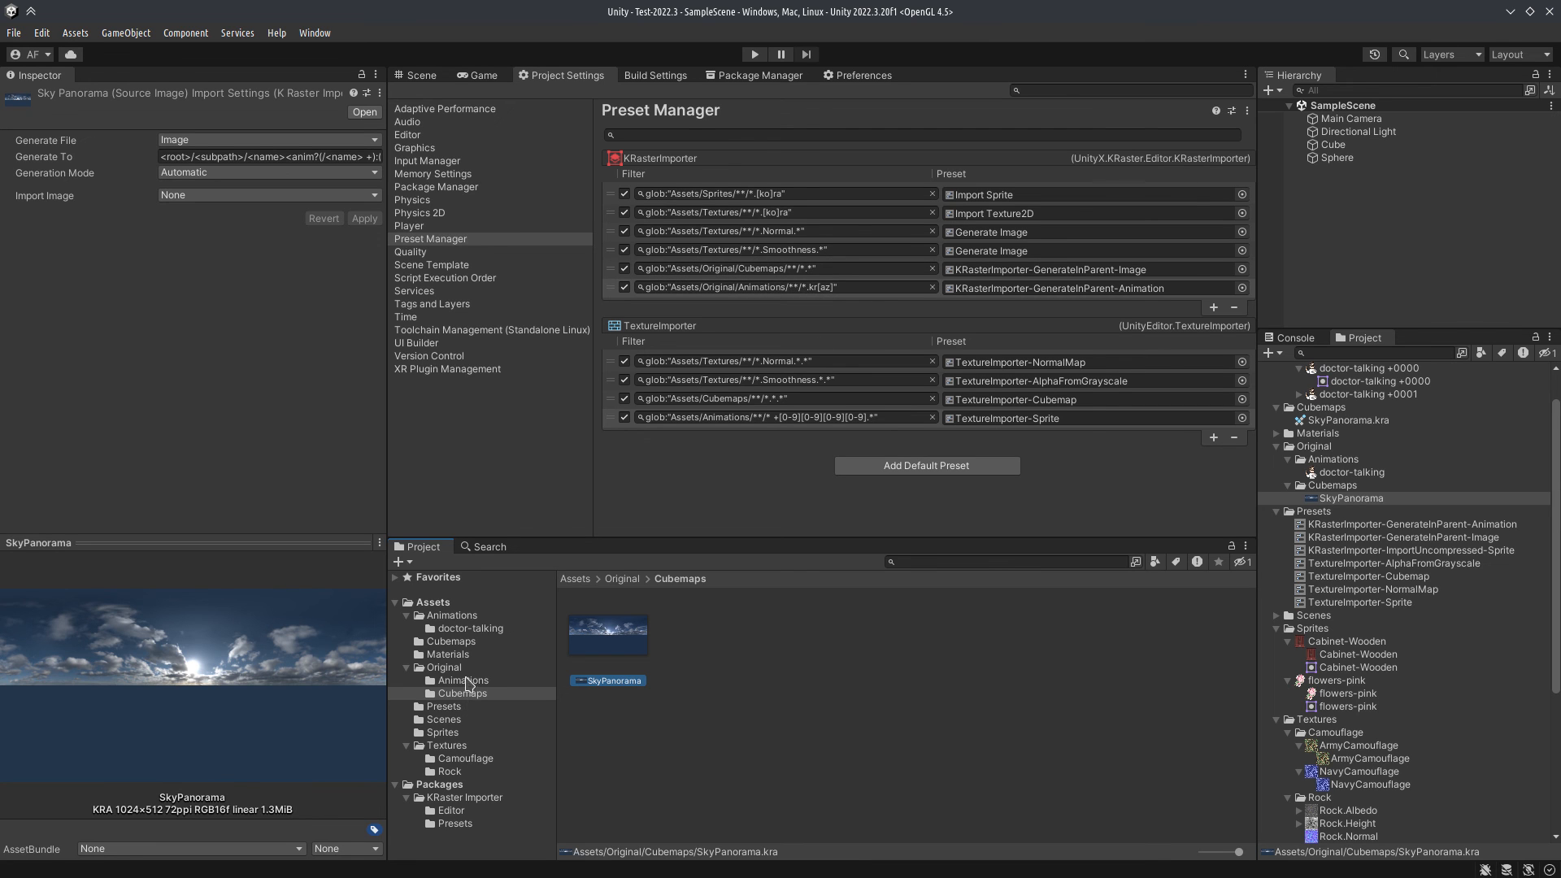
pyautogui.click(455, 642)
pyautogui.click(606, 642)
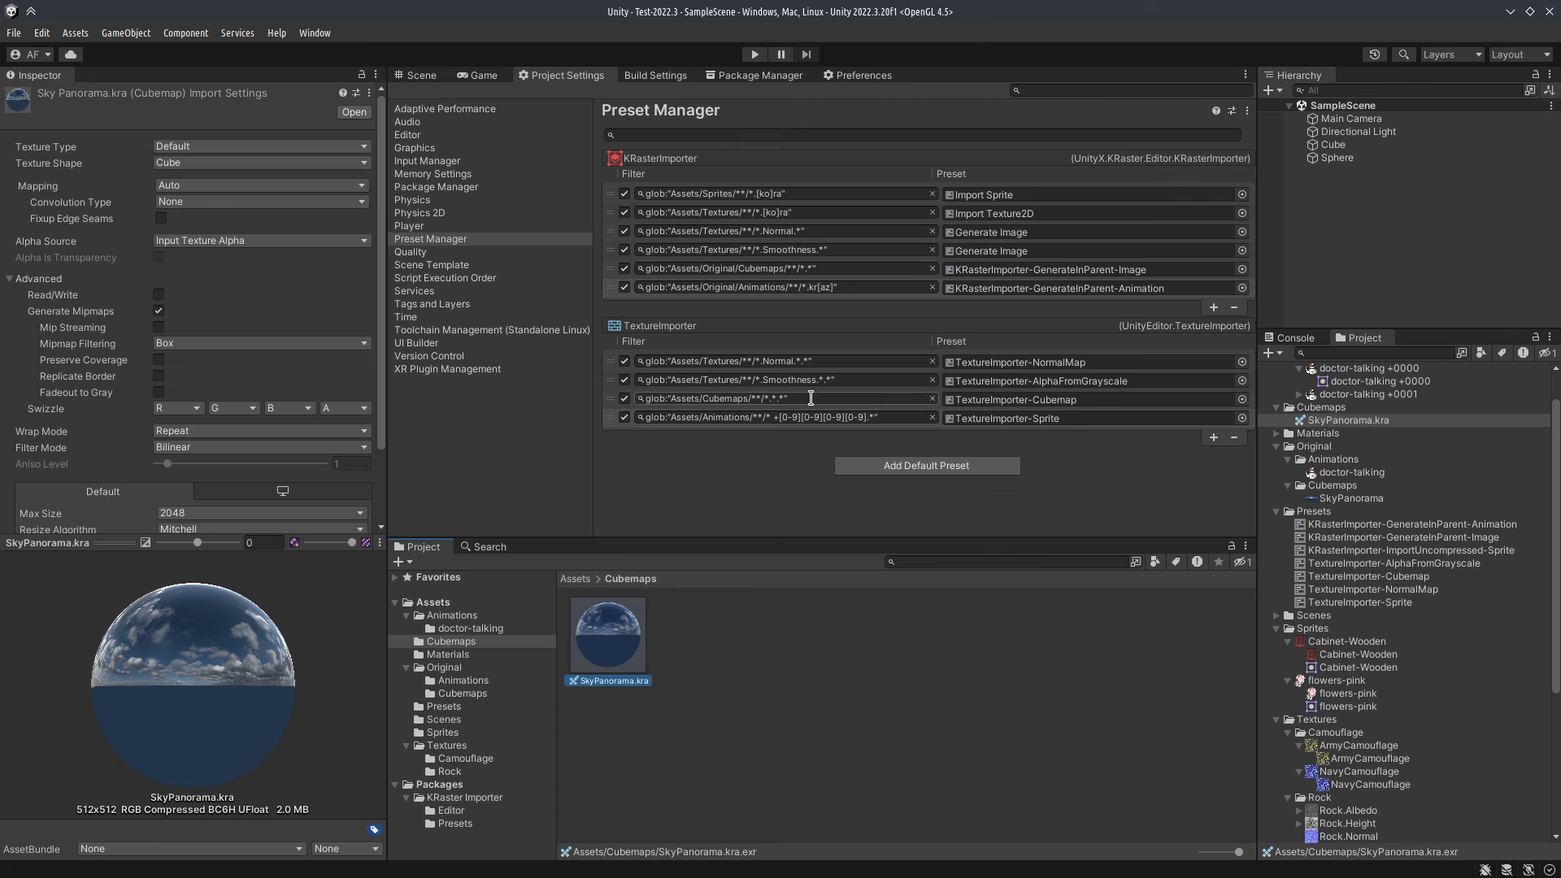
pyautogui.click(824, 734)
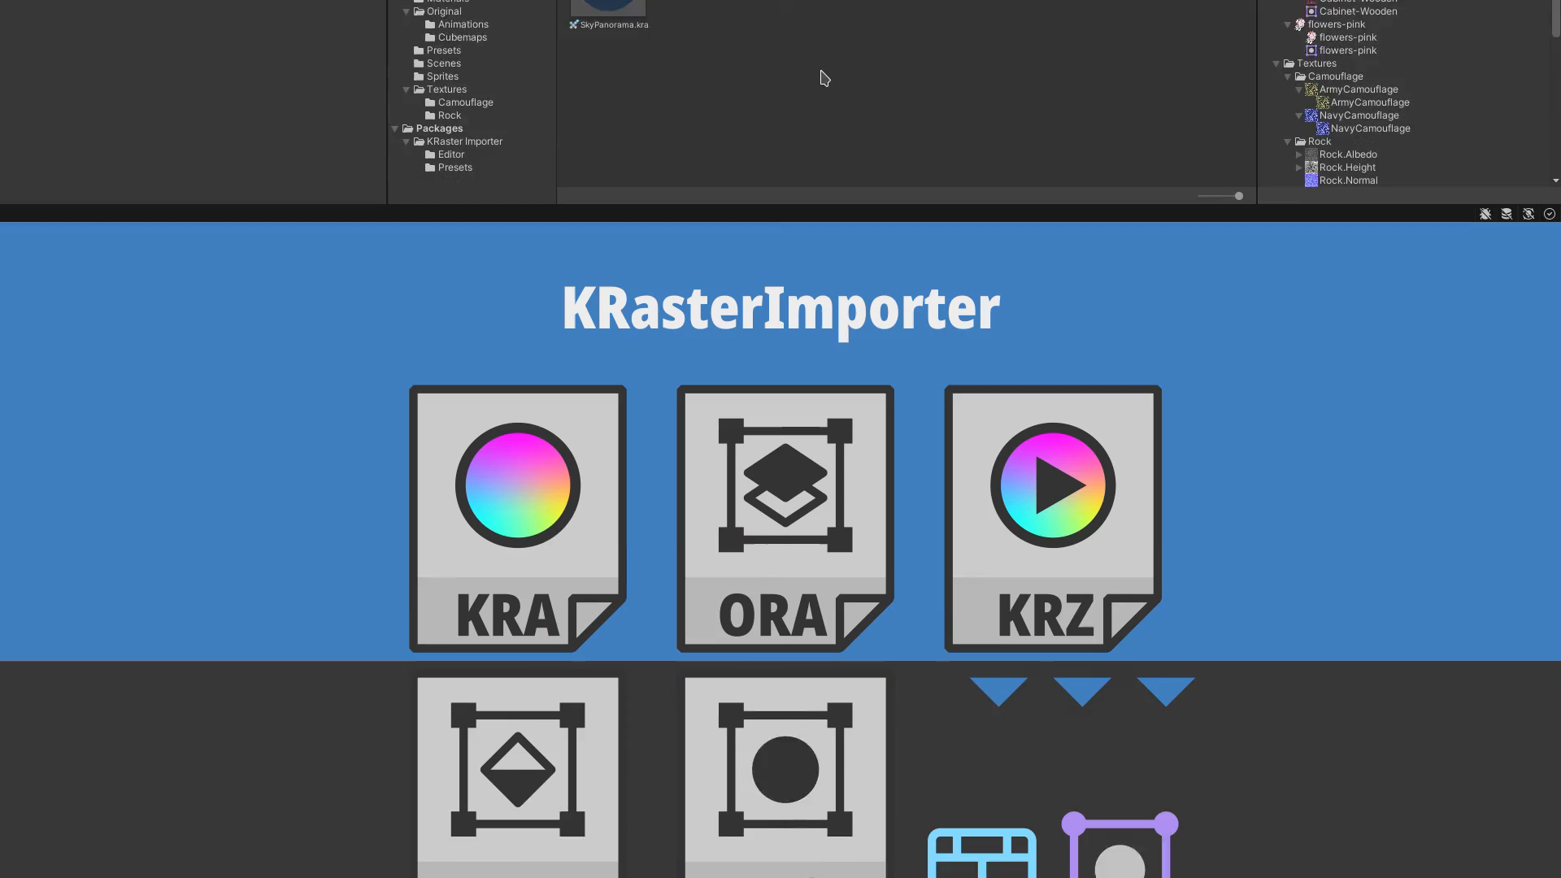